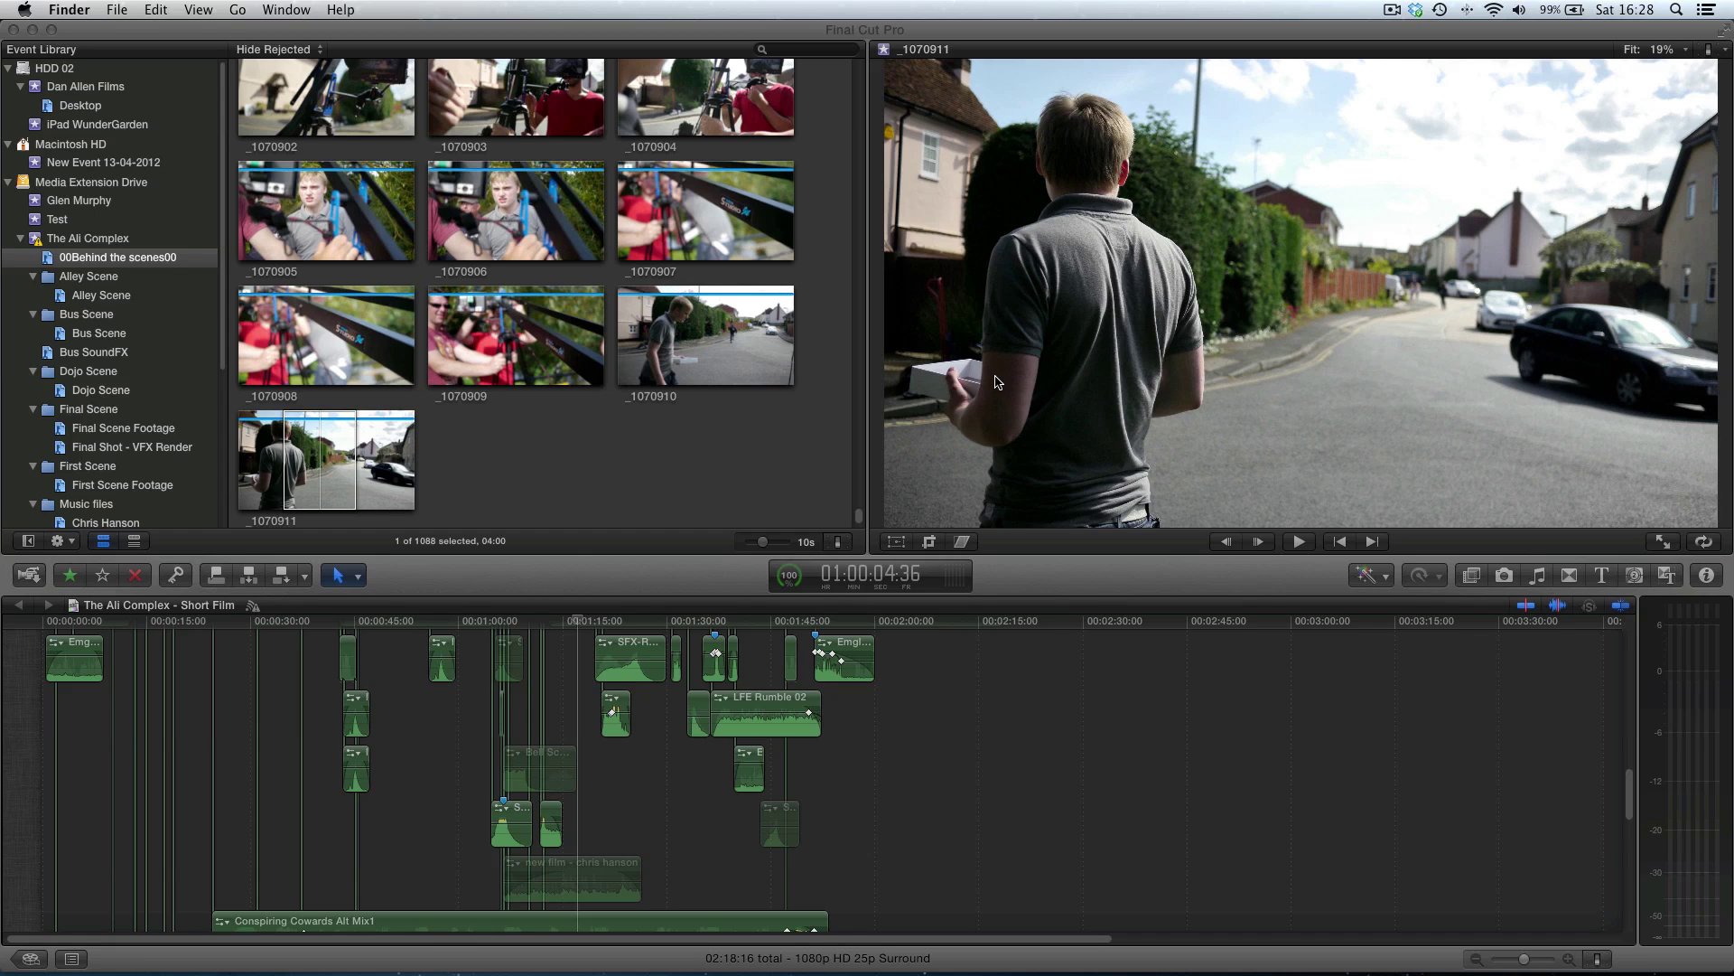
Step: Focus Final Cut Pro on the corridor shot, dismiss its app menu, and scroll back to the video track
{"action": "left_click", "coordinate": [536, 631]}
{"action": "left_click", "coordinate": [540, 625]}
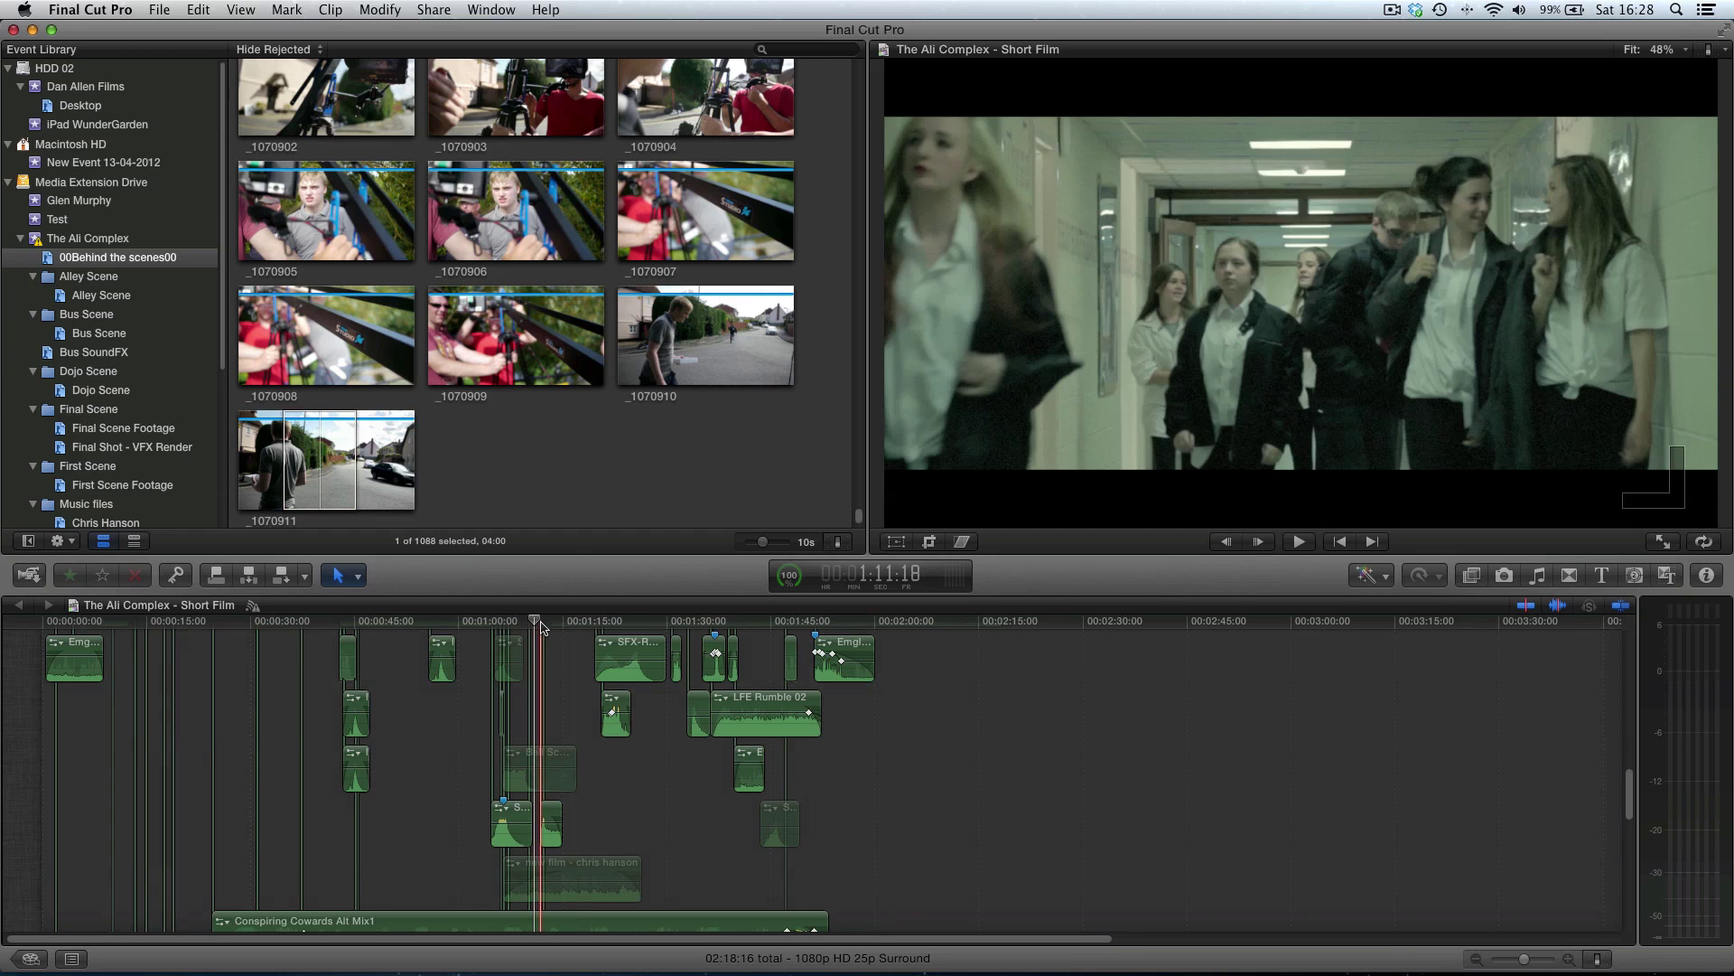
{"action": "left_click", "coordinate": [74, 9]}
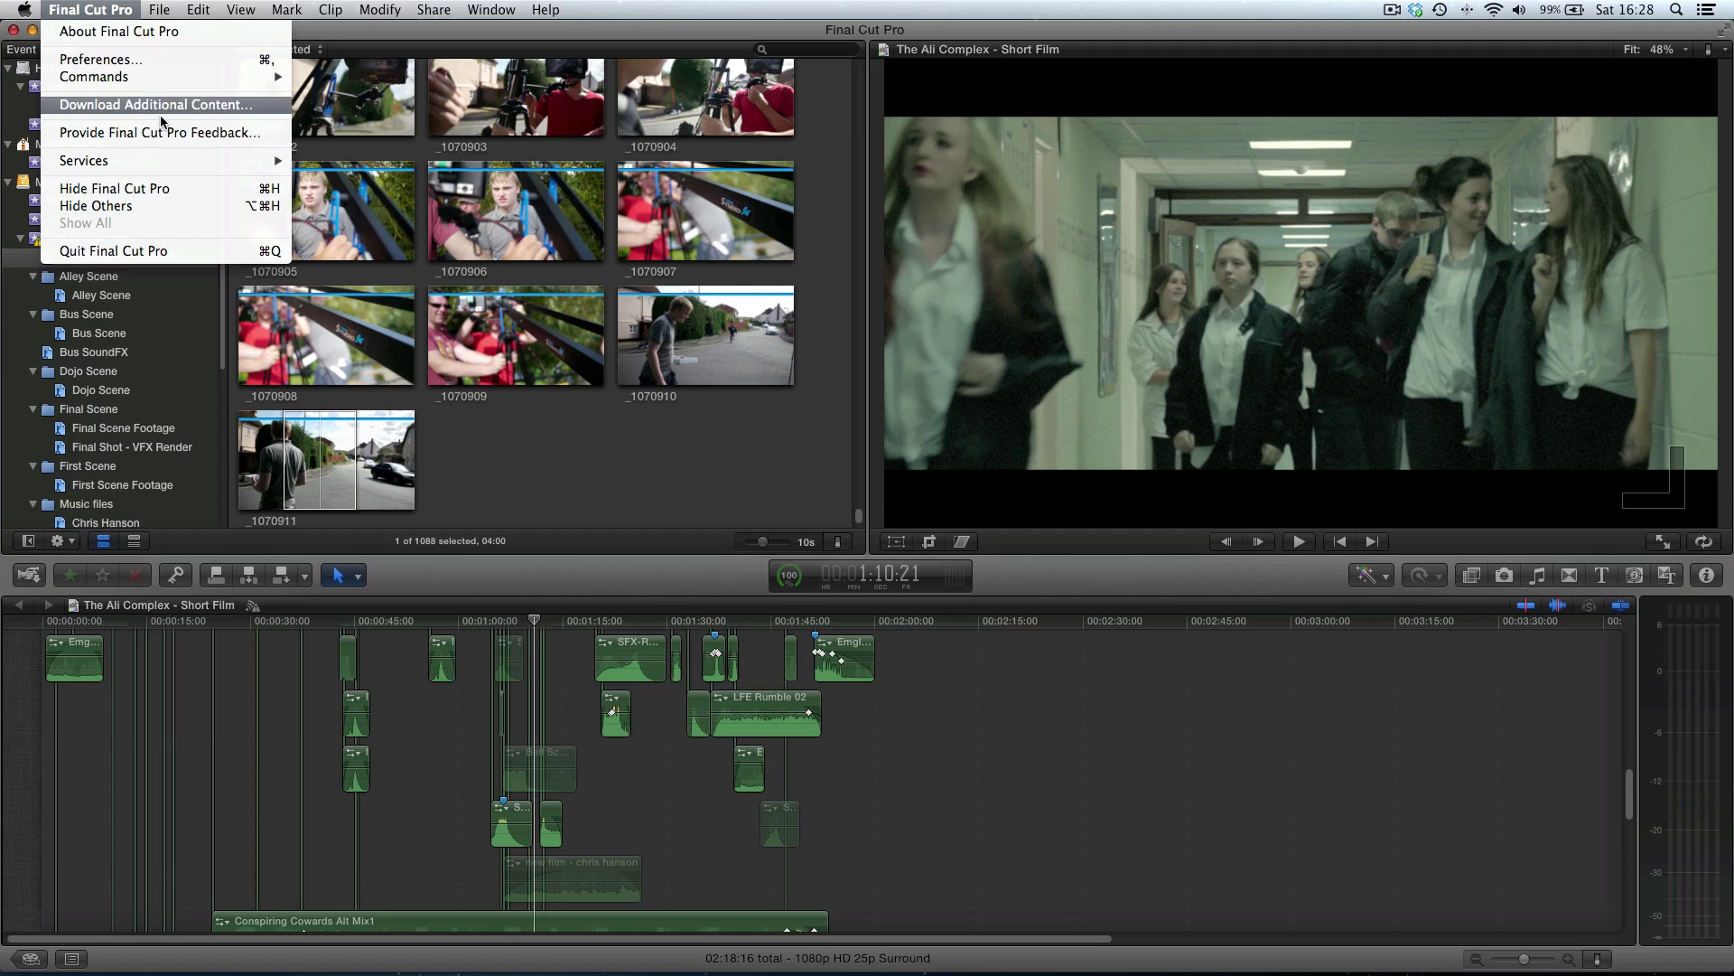
{"action": "left_click", "coordinate": [688, 593]}
{"action": "scroll", "coordinate": [552, 675], "scroll_direction": "up", "scroll_amount": 4}
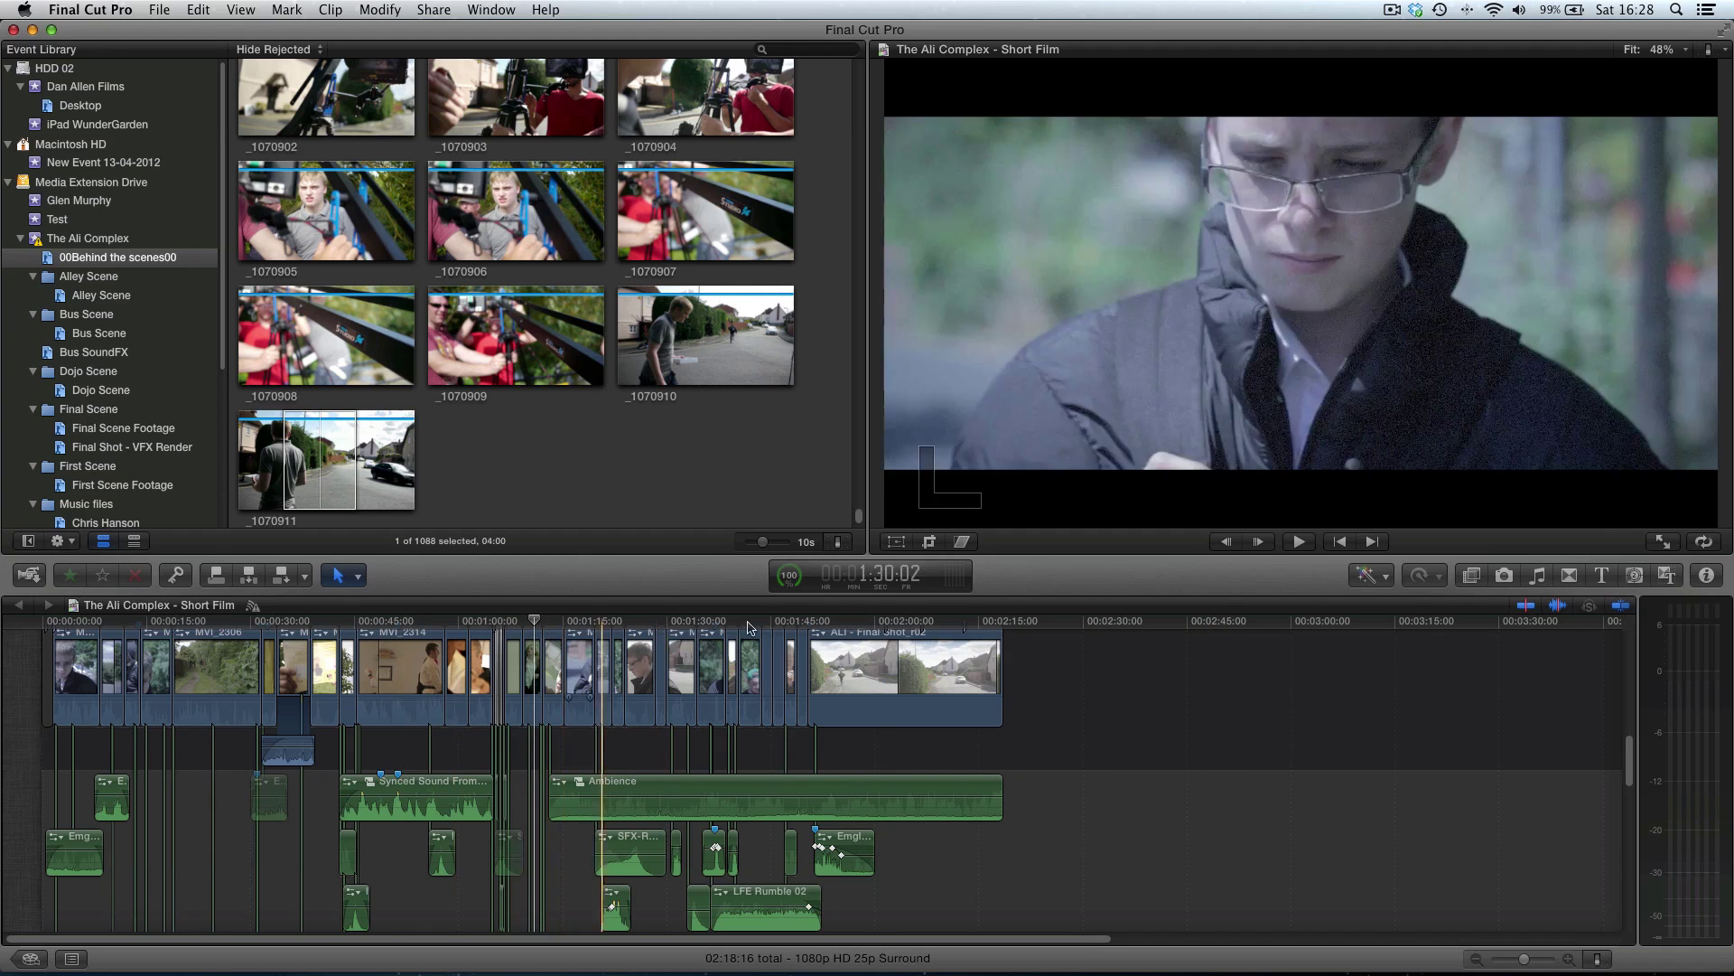
{"action": "left_click", "coordinate": [1541, 579]}
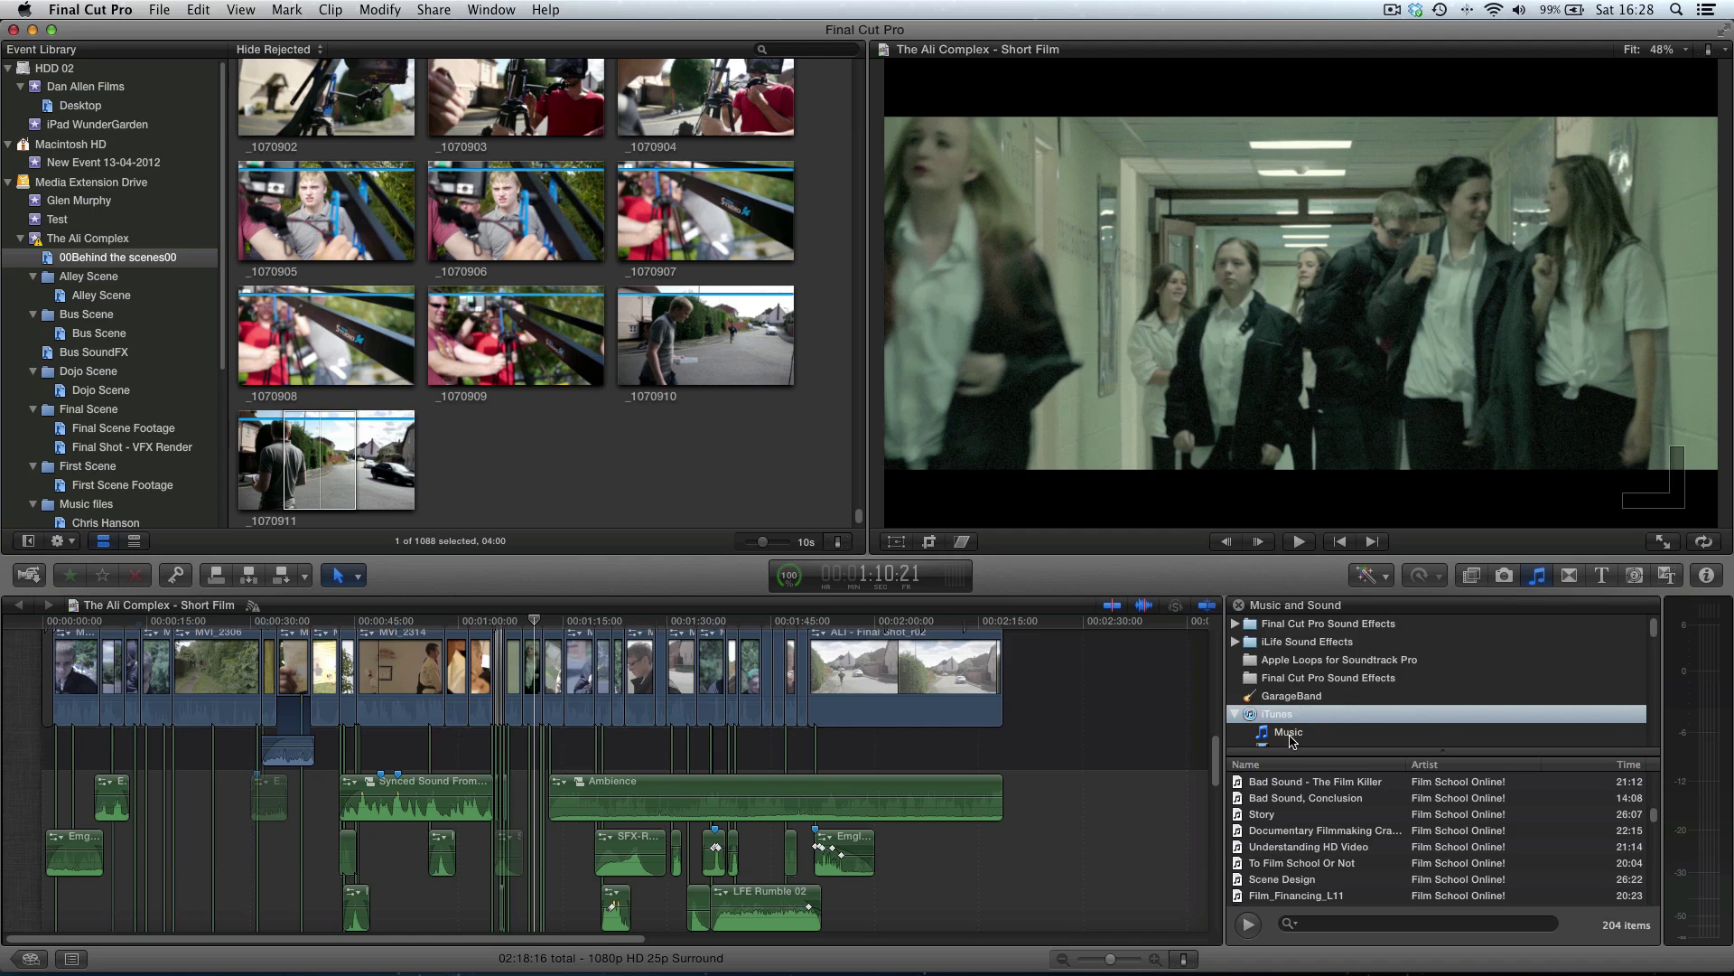
{"action": "scroll", "coordinate": [1292, 739], "scroll_direction": "down", "scroll_amount": 3}
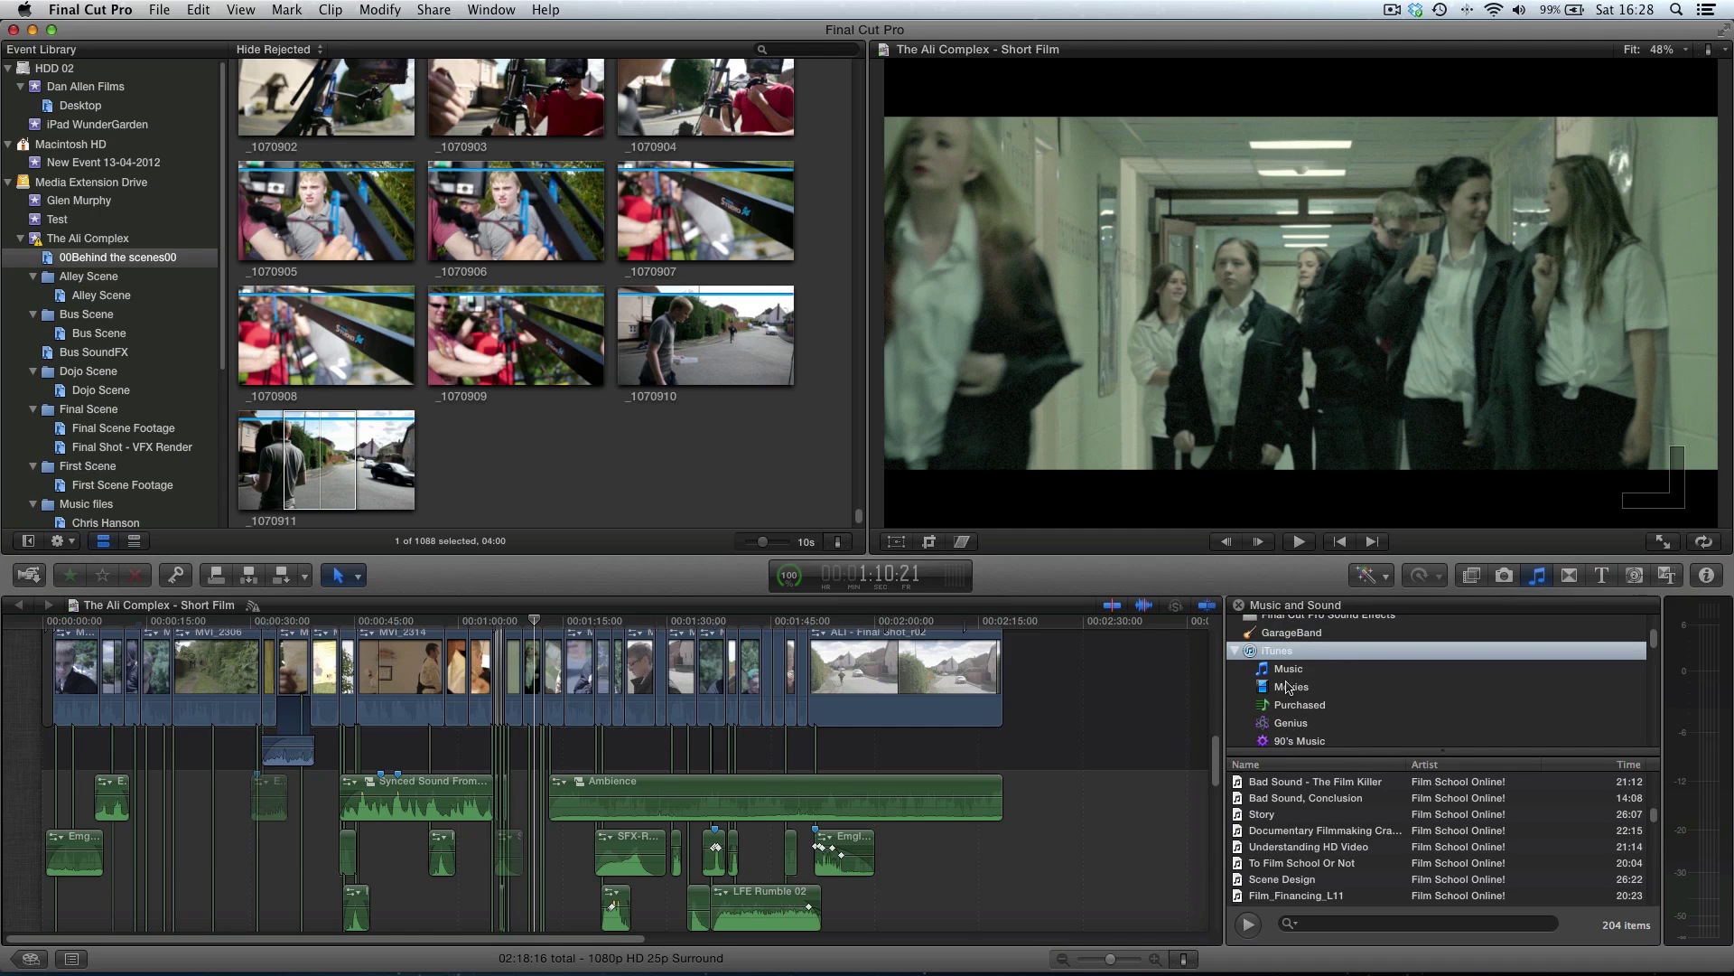
{"action": "scroll", "coordinate": [1328, 687], "scroll_direction": "up", "scroll_amount": 3}
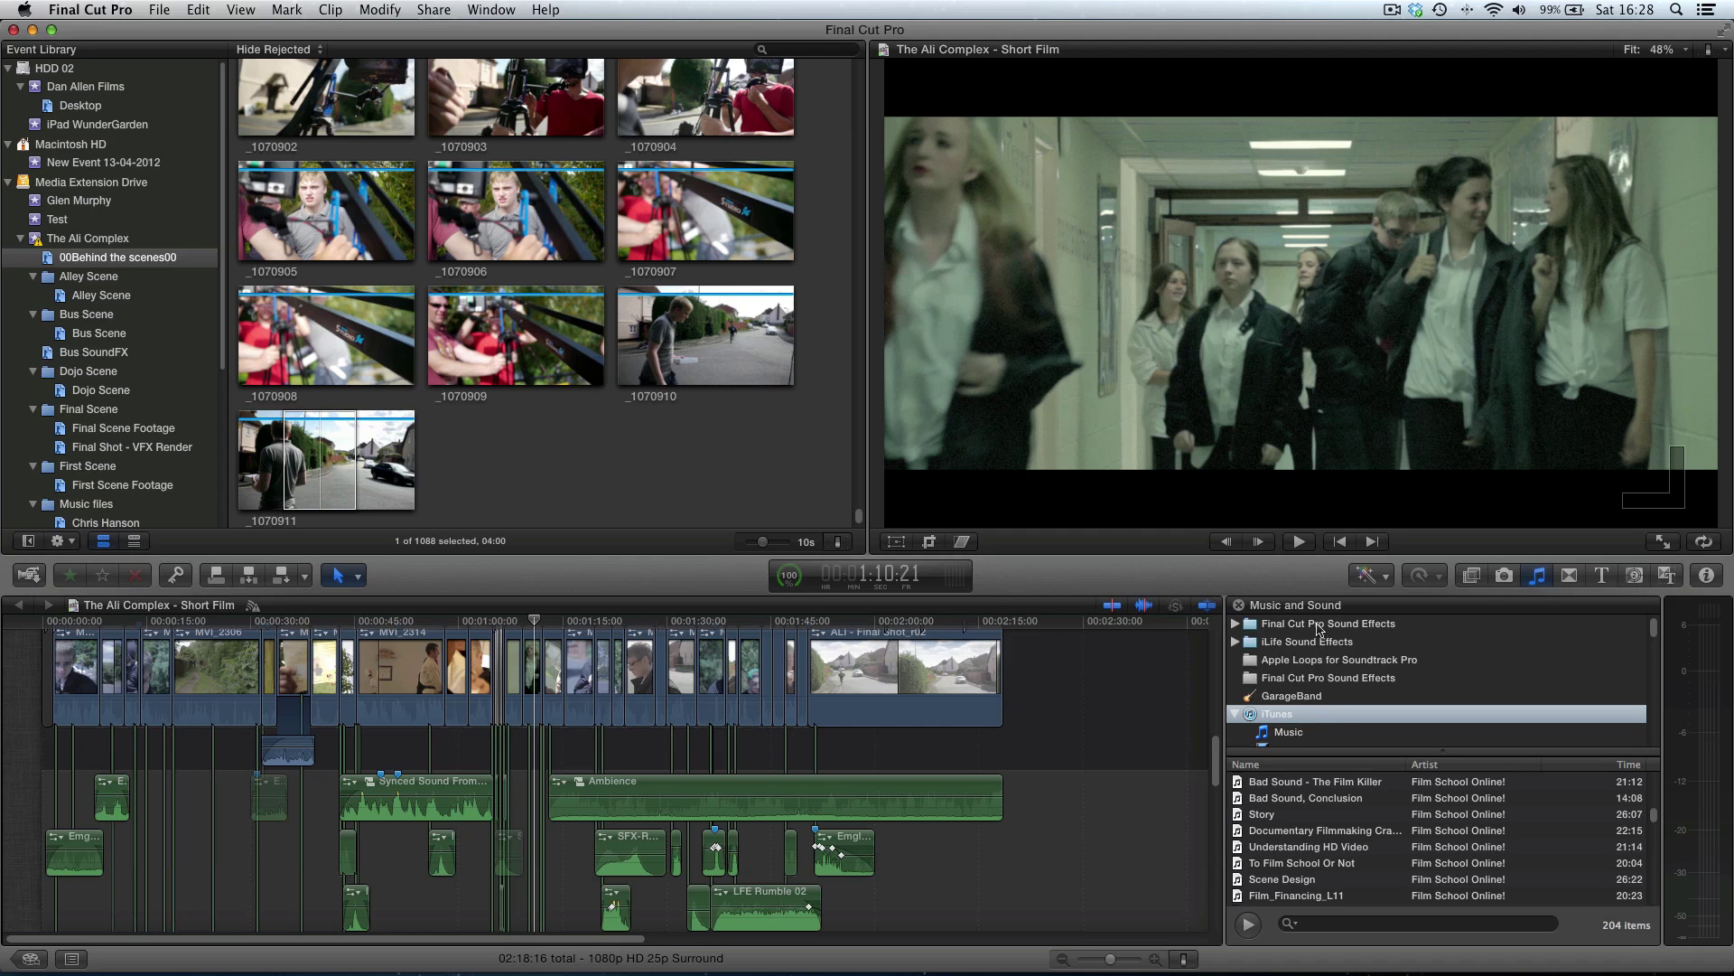
Step: Show the Final Cut Pro Sound Effects library and expand its category folders
{"action": "left_click", "coordinate": [1321, 625]}
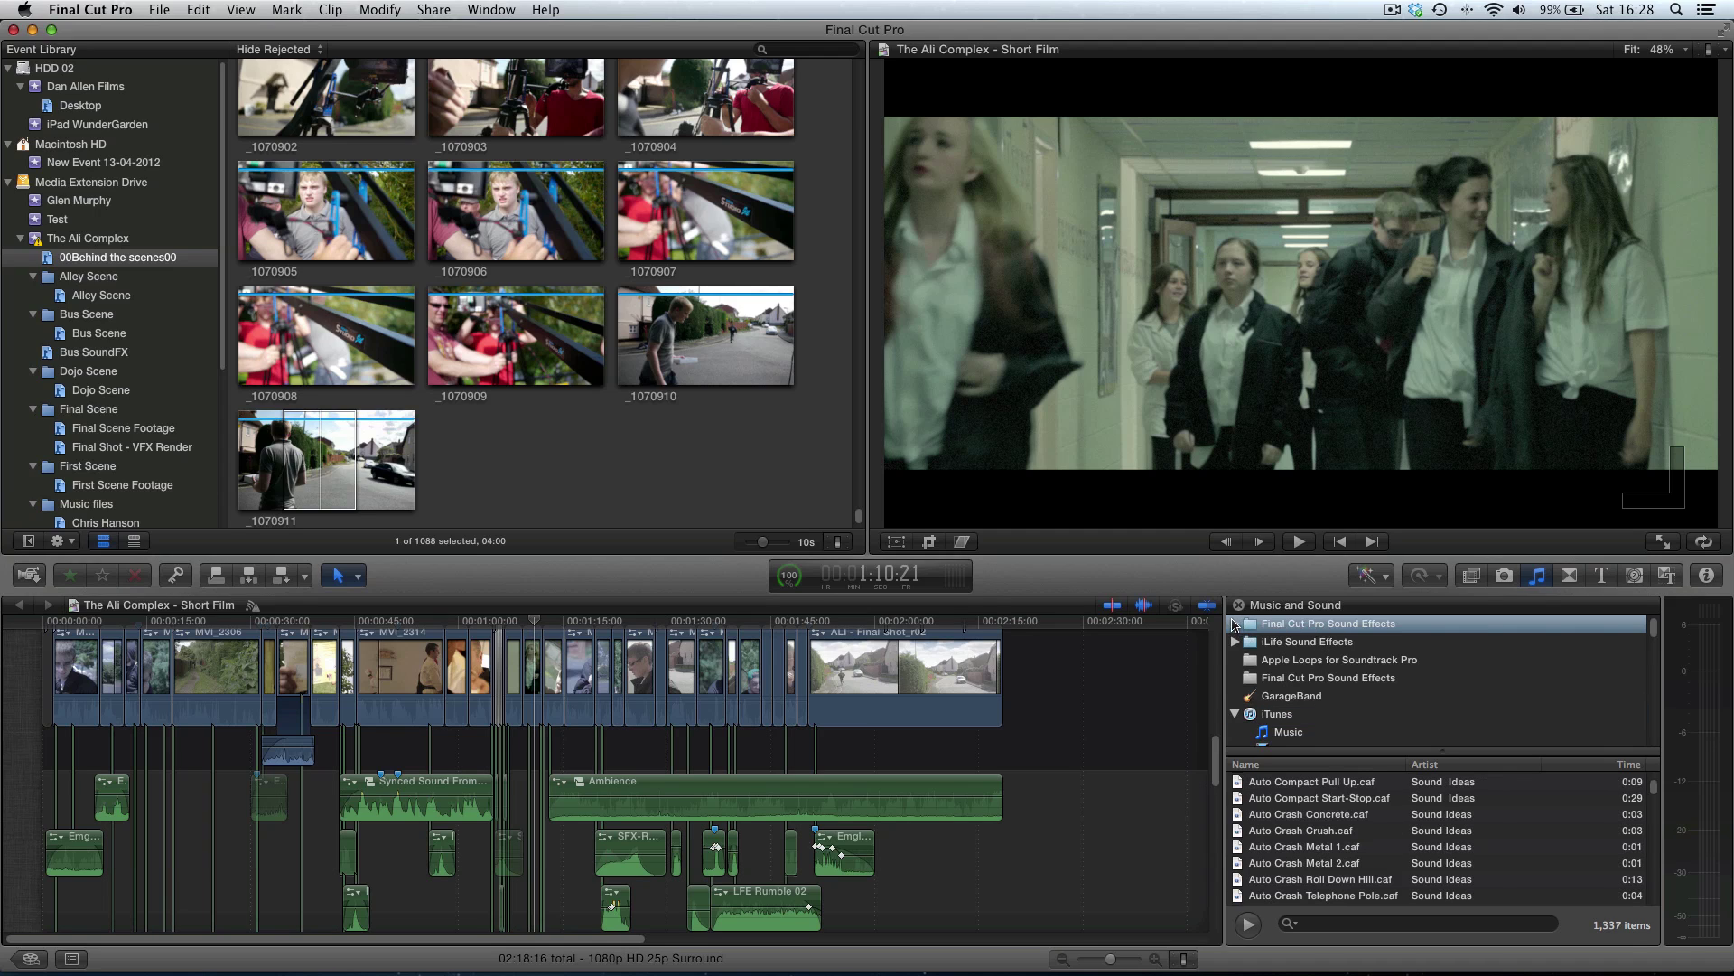
{"action": "left_click", "coordinate": [1233, 623]}
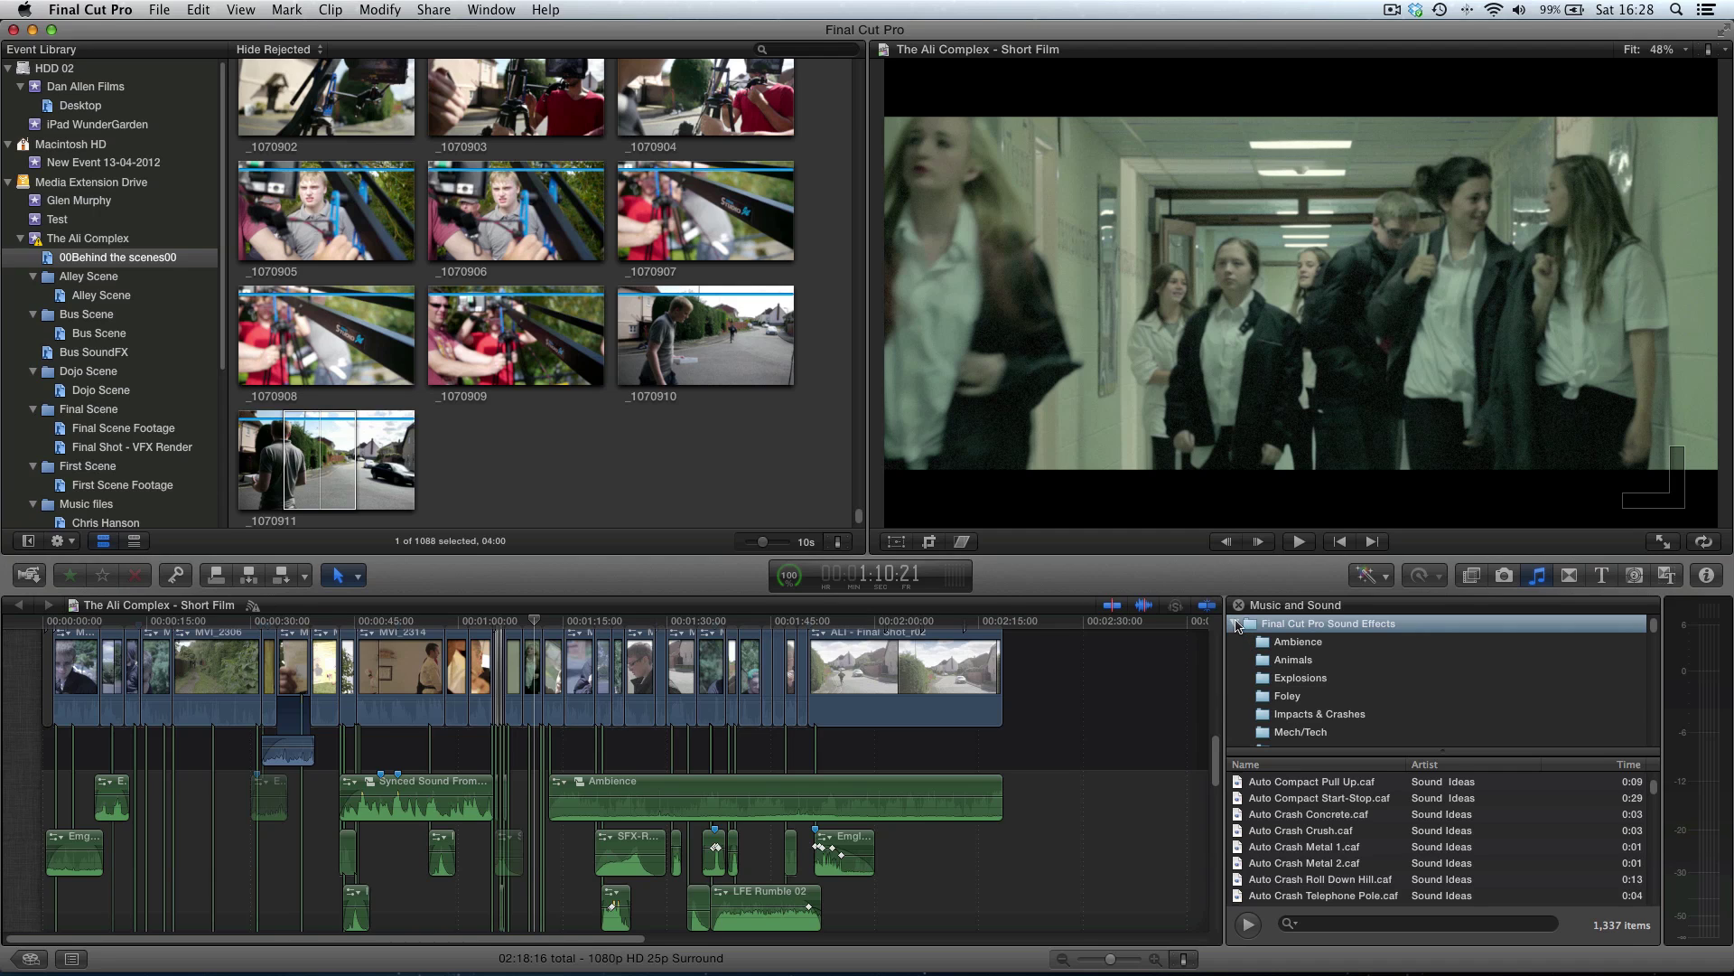
{"action": "left_click", "coordinate": [1236, 623]}
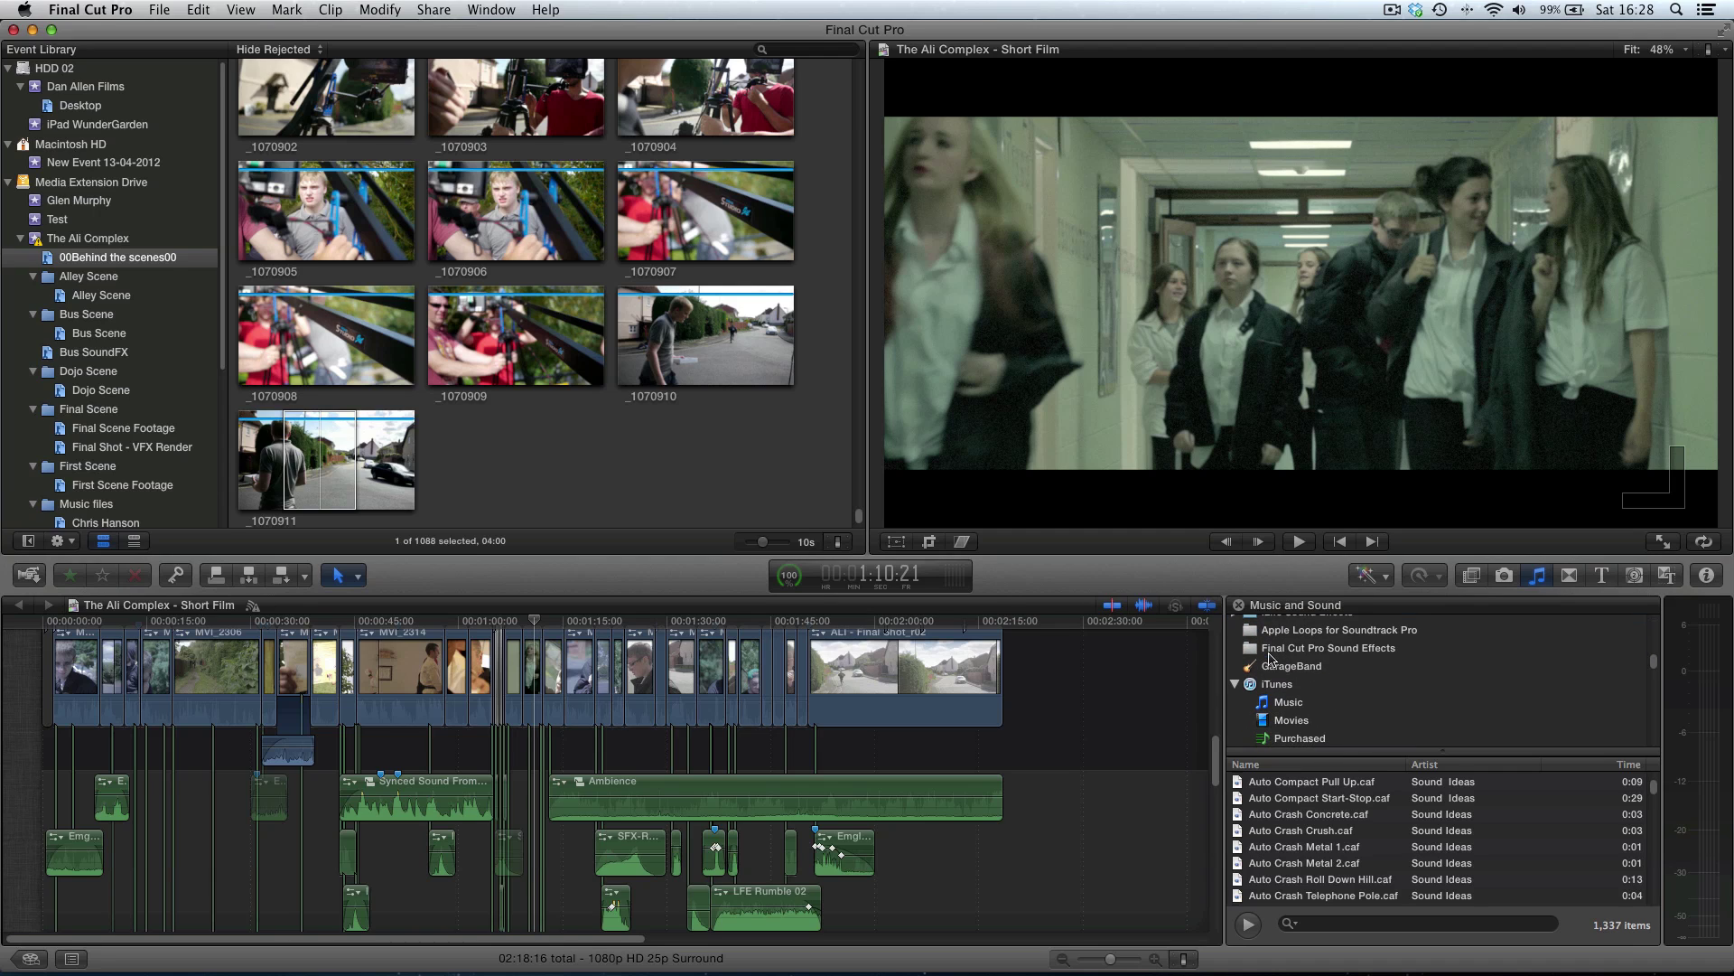
{"action": "double_click", "coordinate": [1275, 663]}
Step: Scroll through the library's 1,337 sound files
{"action": "scroll", "coordinate": [1350, 863], "scroll_direction": "down", "scroll_amount": 5}
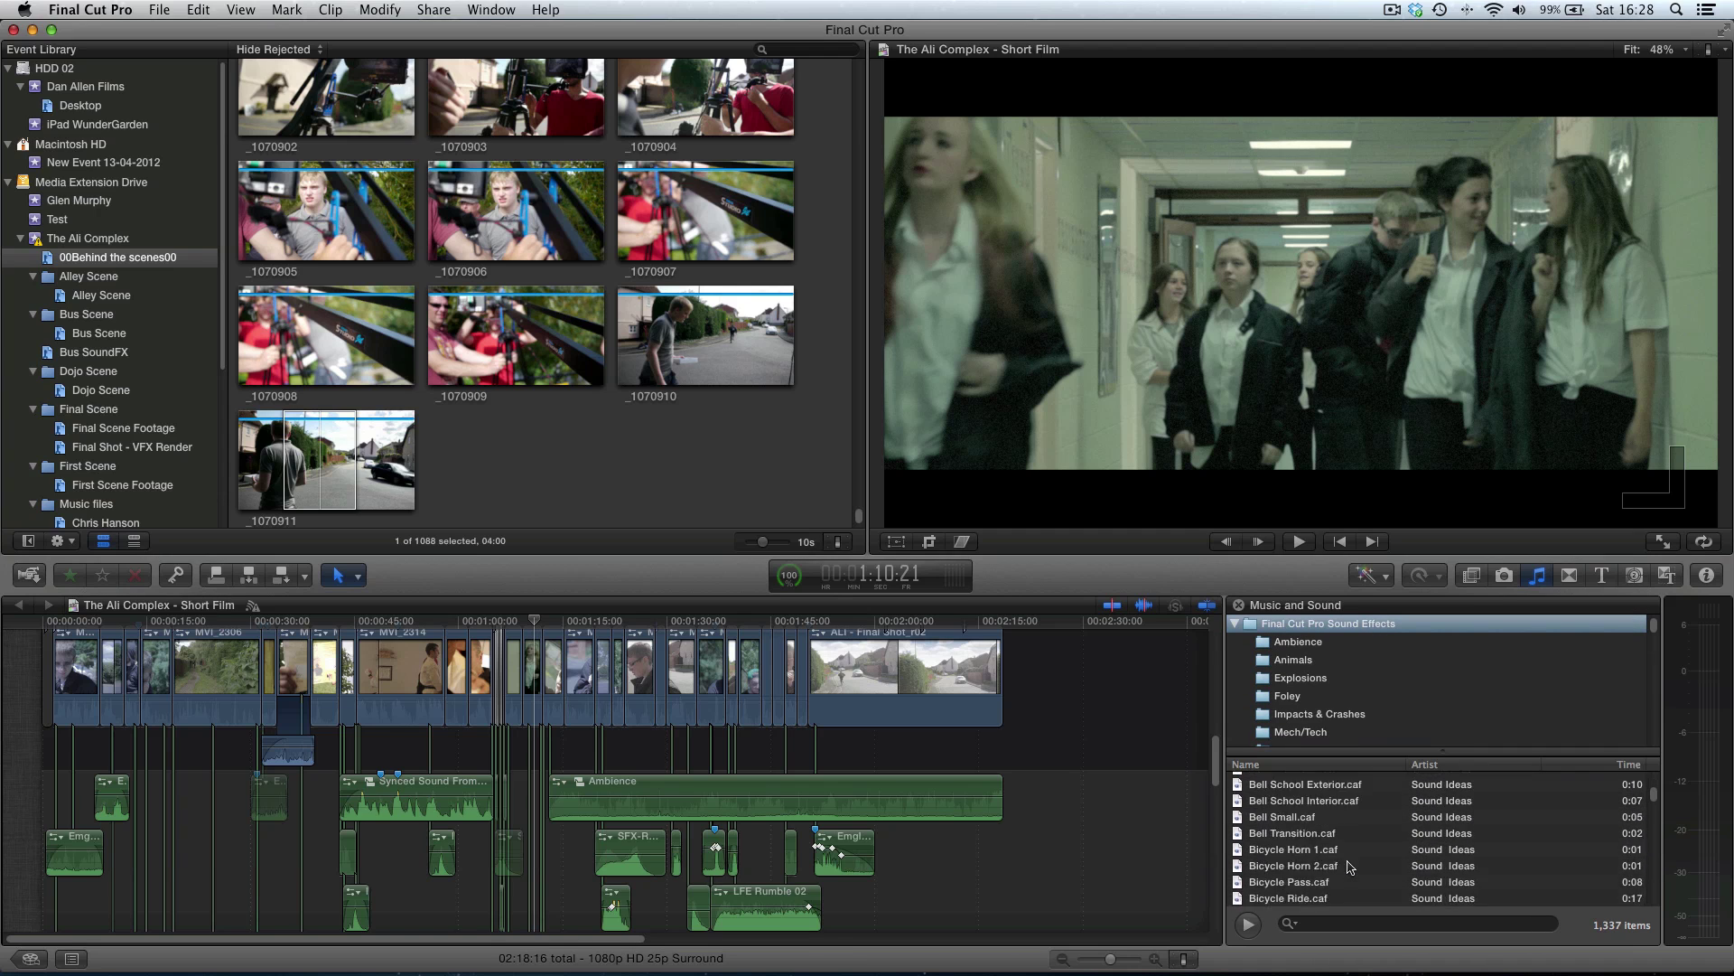
{"action": "scroll", "coordinate": [1351, 866], "scroll_direction": "down", "scroll_amount": 15}
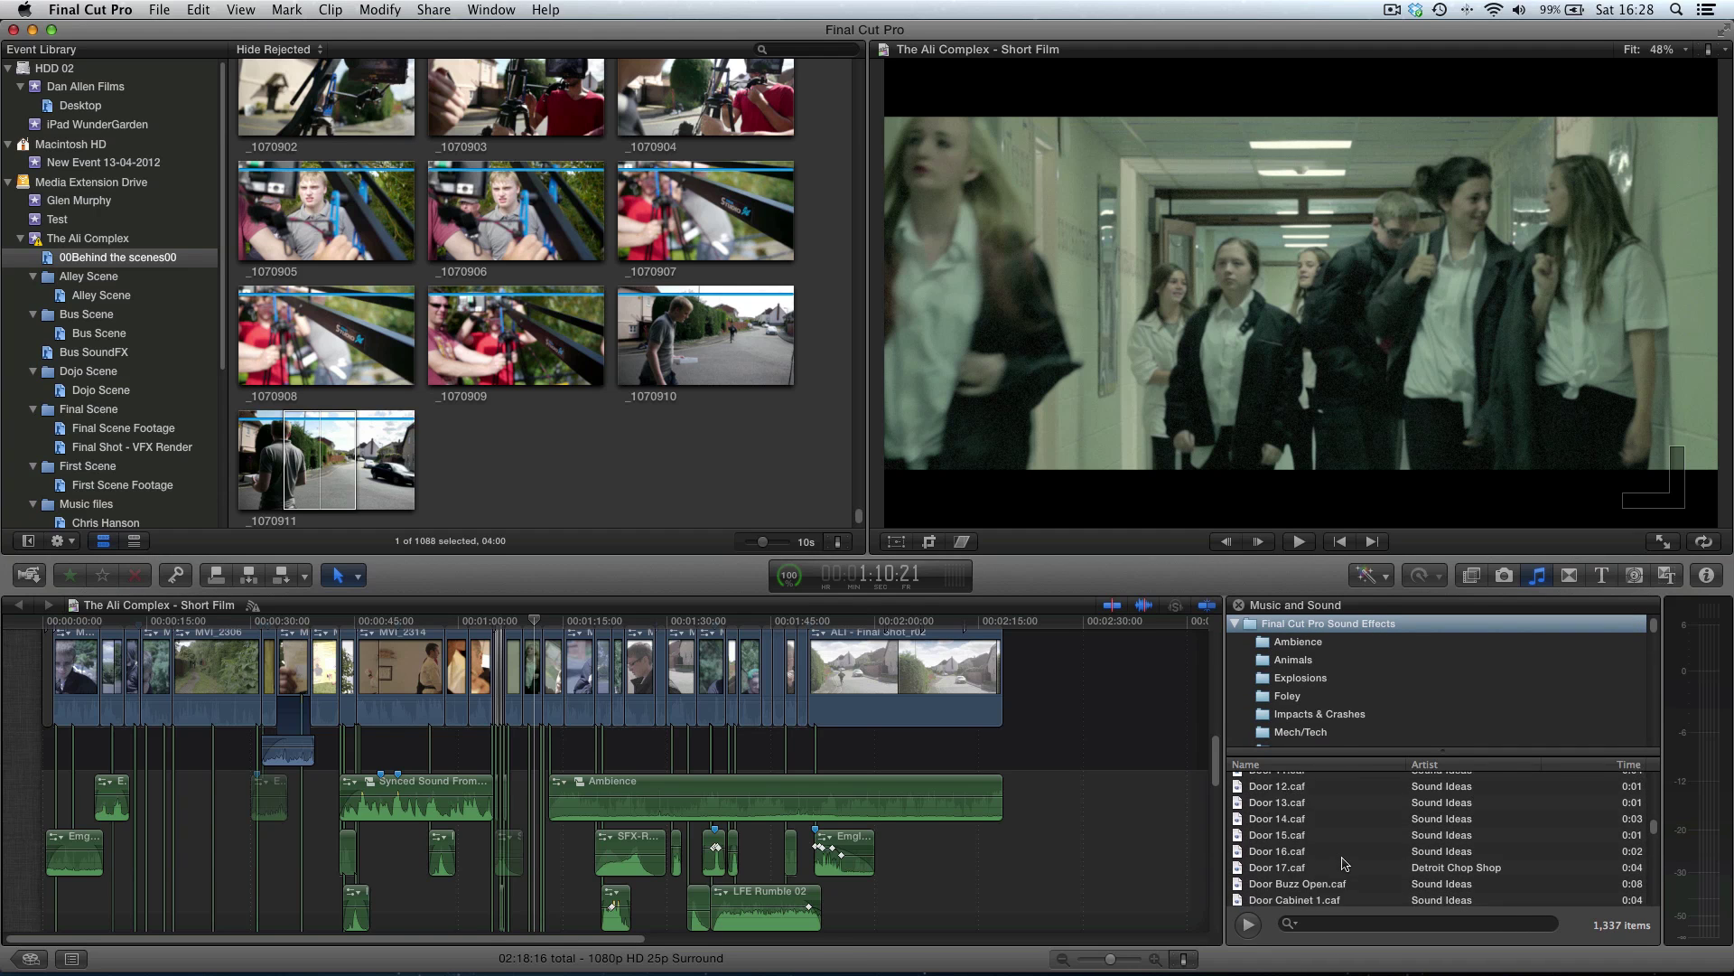
{"action": "scroll", "coordinate": [1345, 862], "scroll_direction": "down", "scroll_amount": 10}
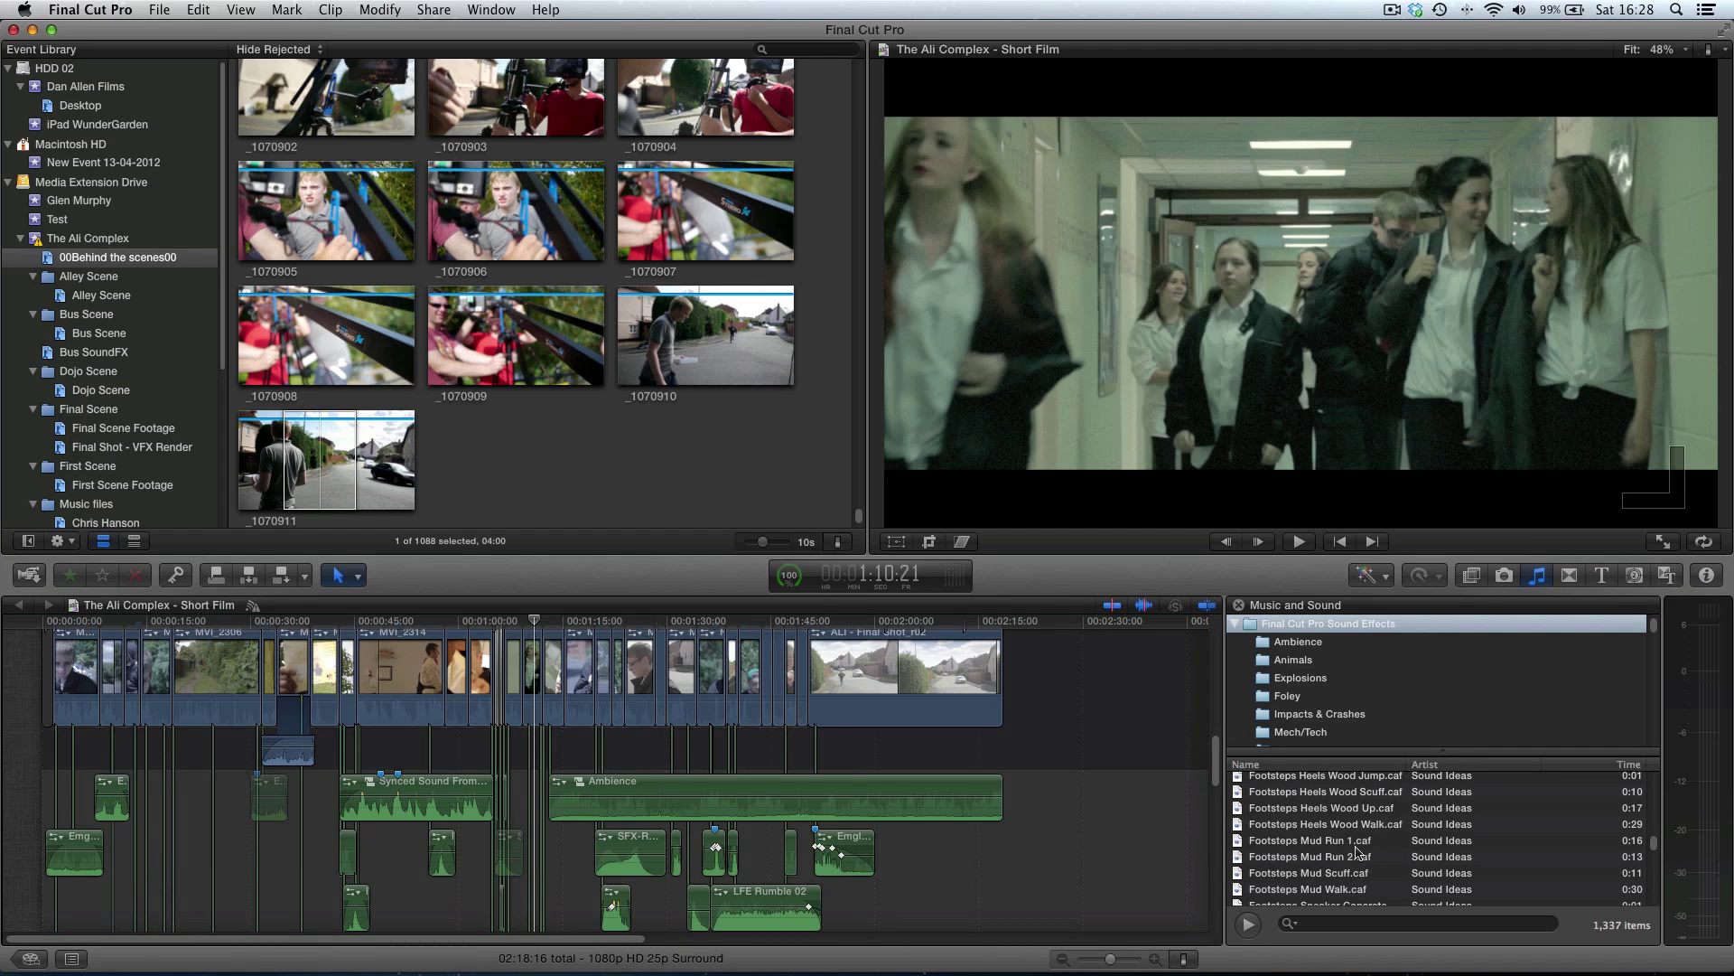
{"action": "scroll", "coordinate": [1319, 840], "scroll_direction": "down", "scroll_amount": 5}
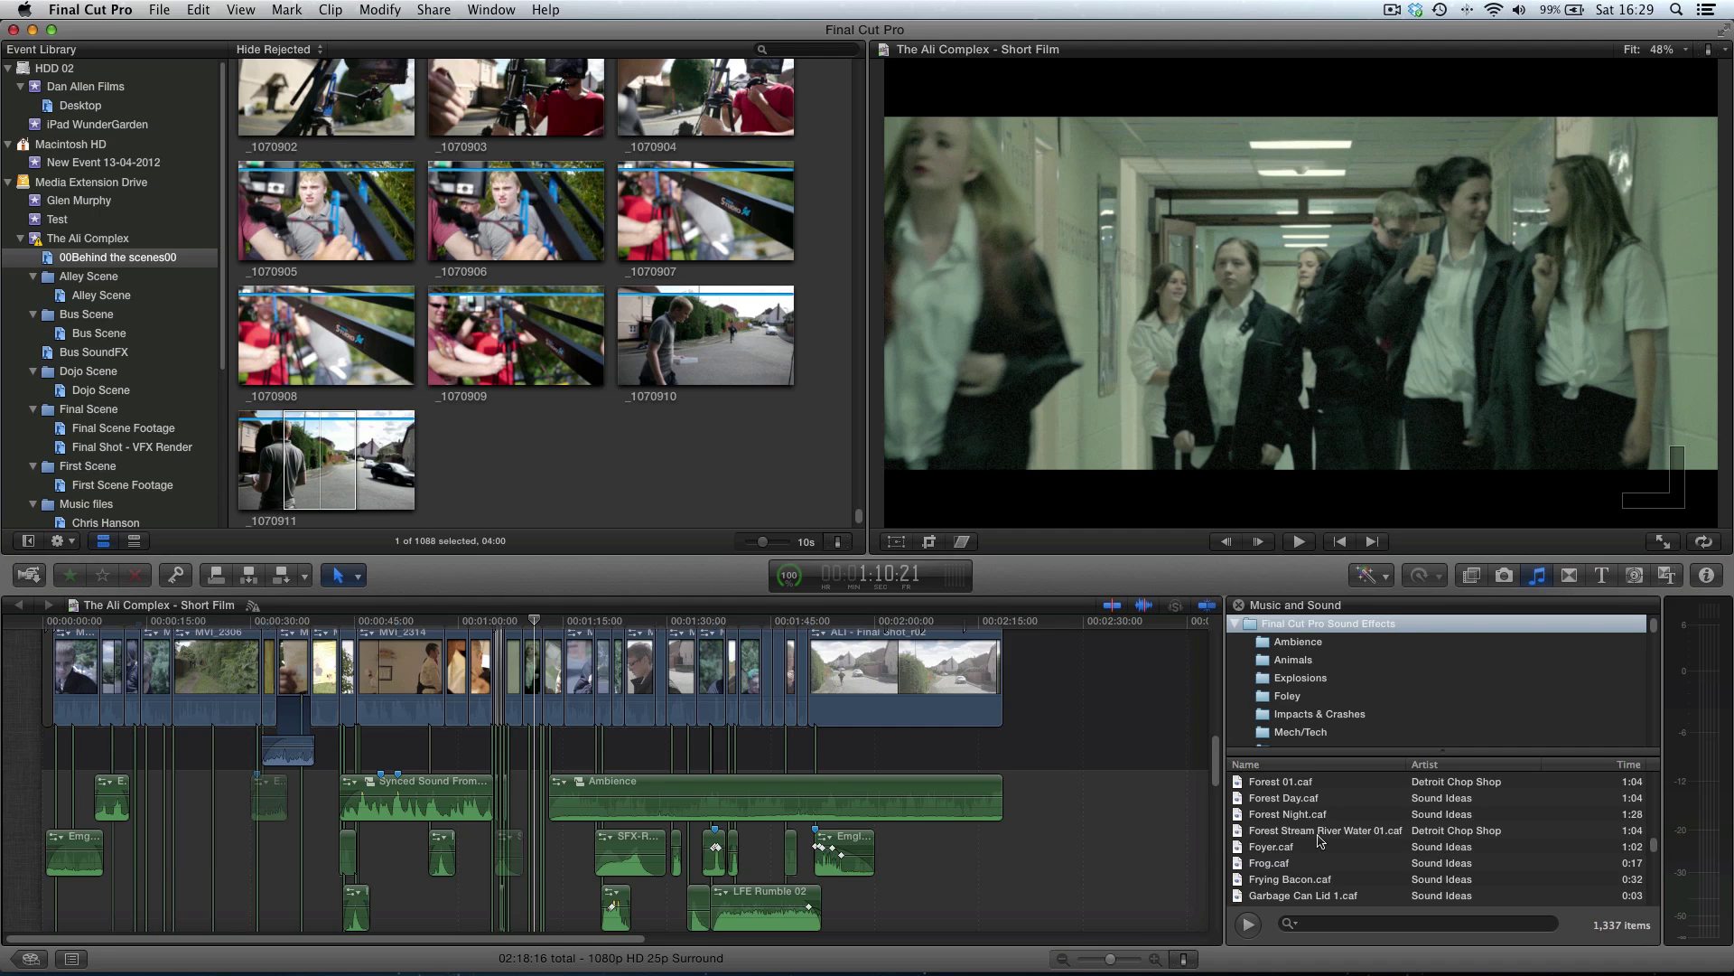
{"action": "scroll", "coordinate": [1319, 840], "scroll_direction": "up", "scroll_amount": 5}
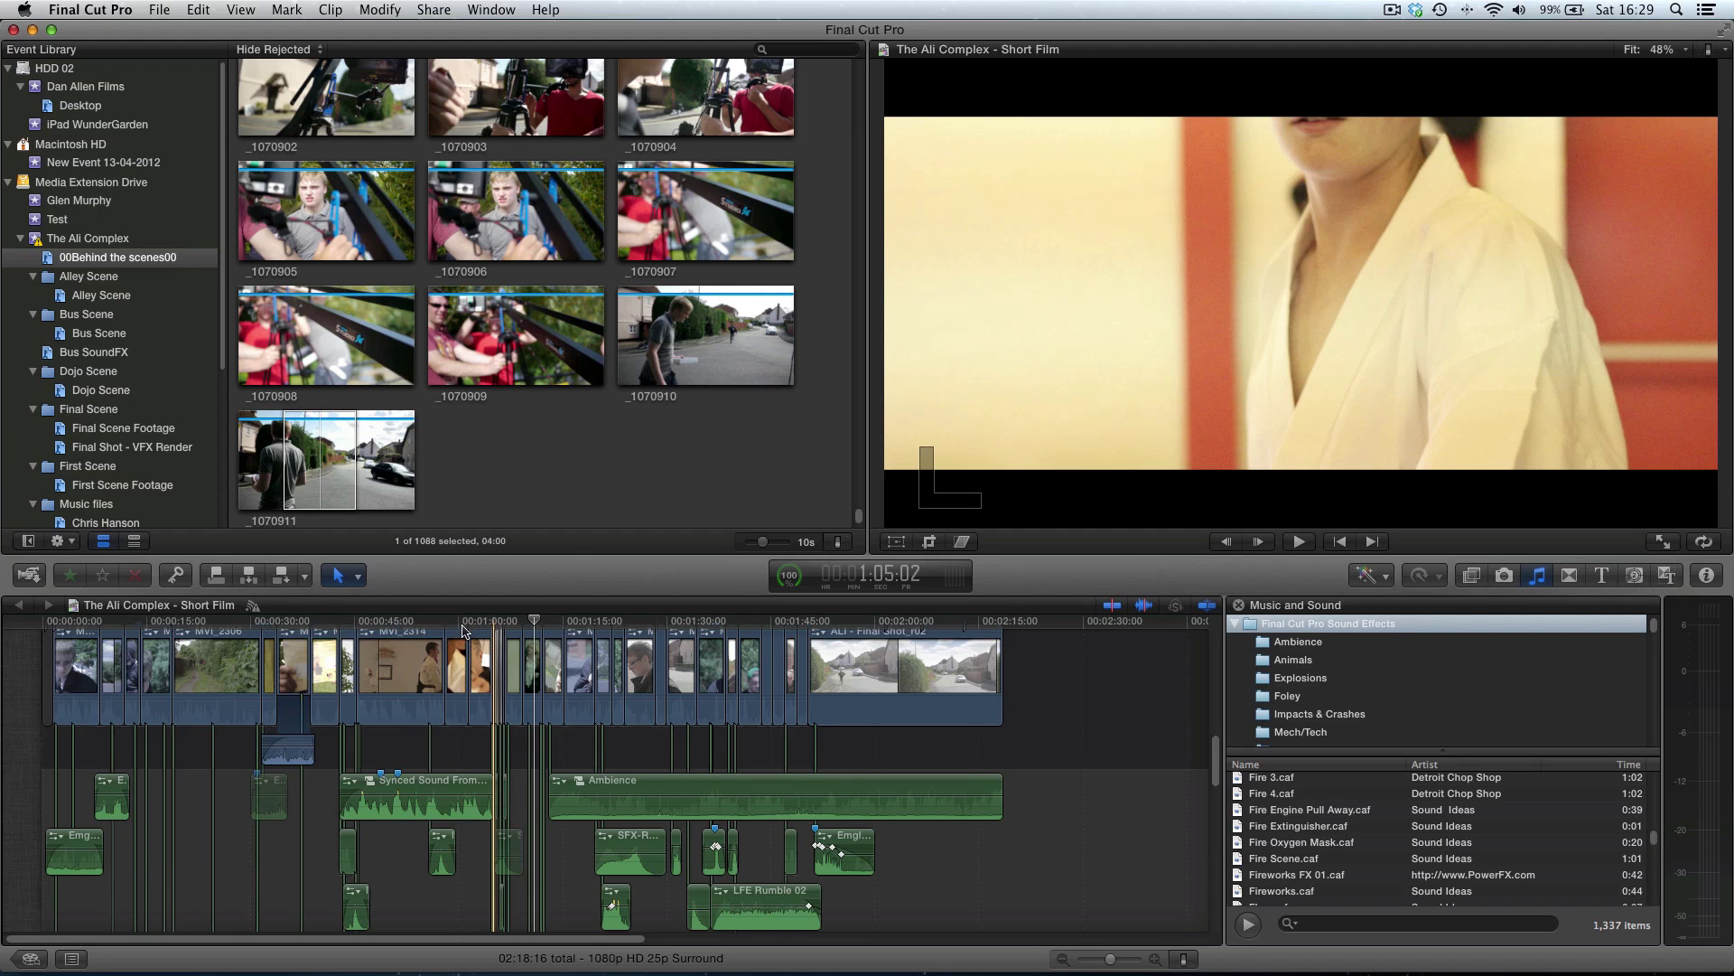
Step: Play the scene from 1:01:14 repeatedly, finally stopping on the bell close-up at 1:07:15
{"action": "left_click", "coordinate": [466, 626]}
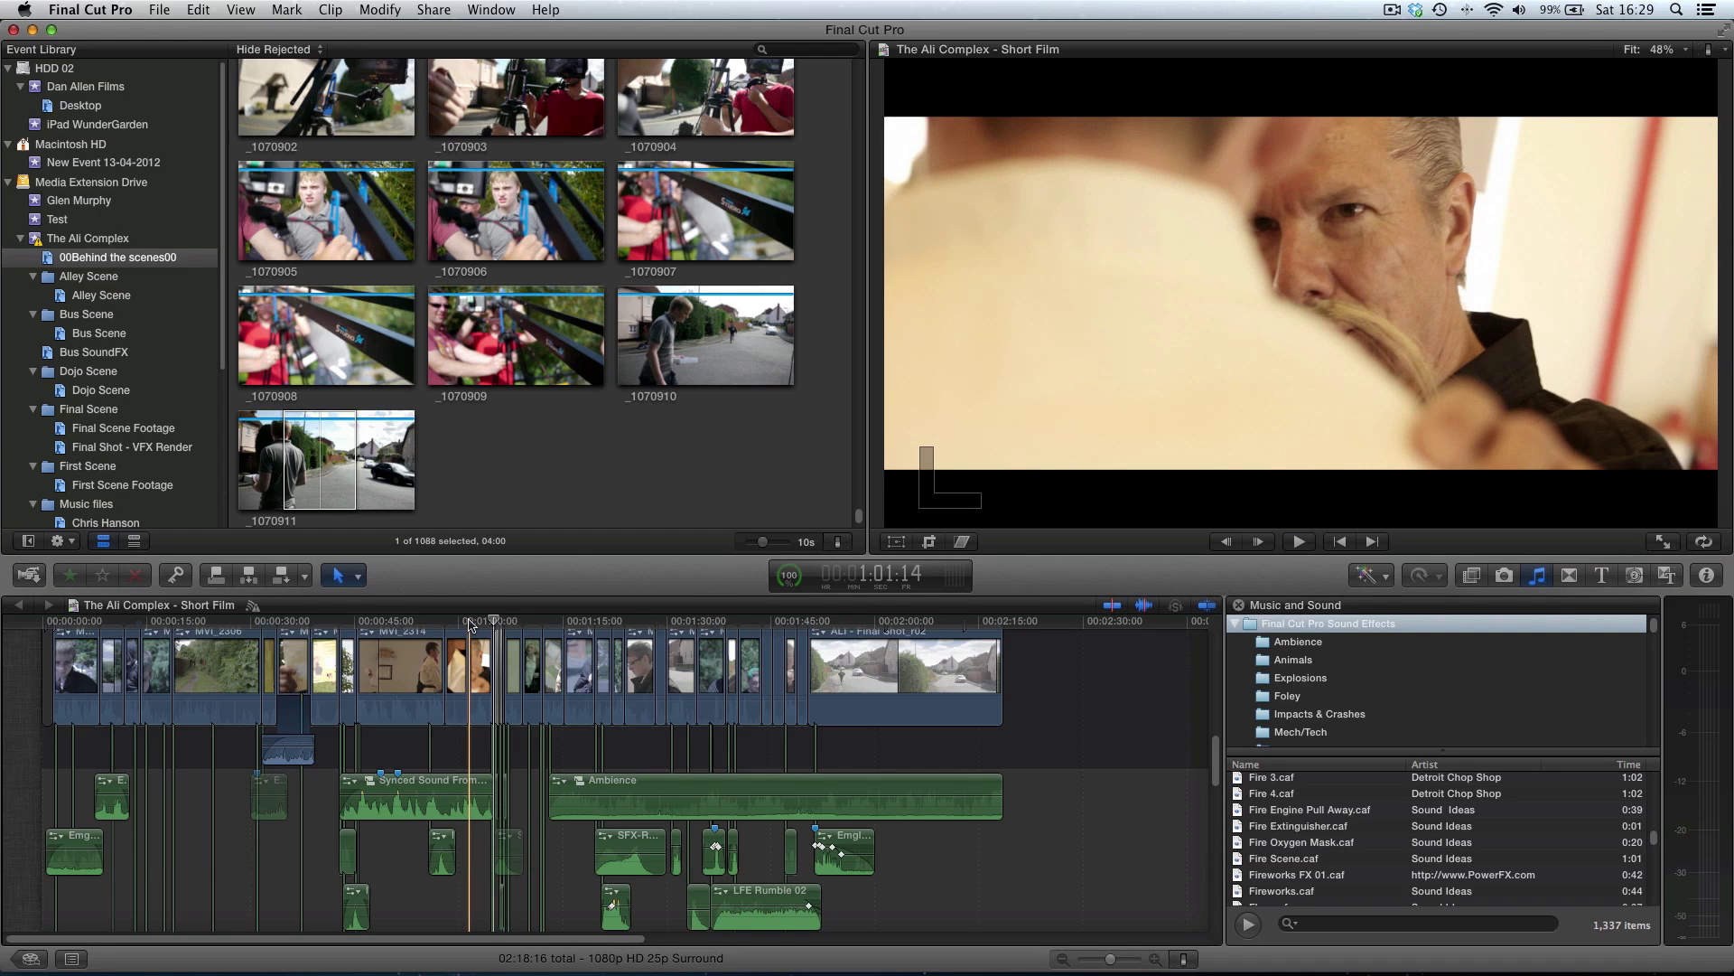
{"action": "key", "text": "space"}
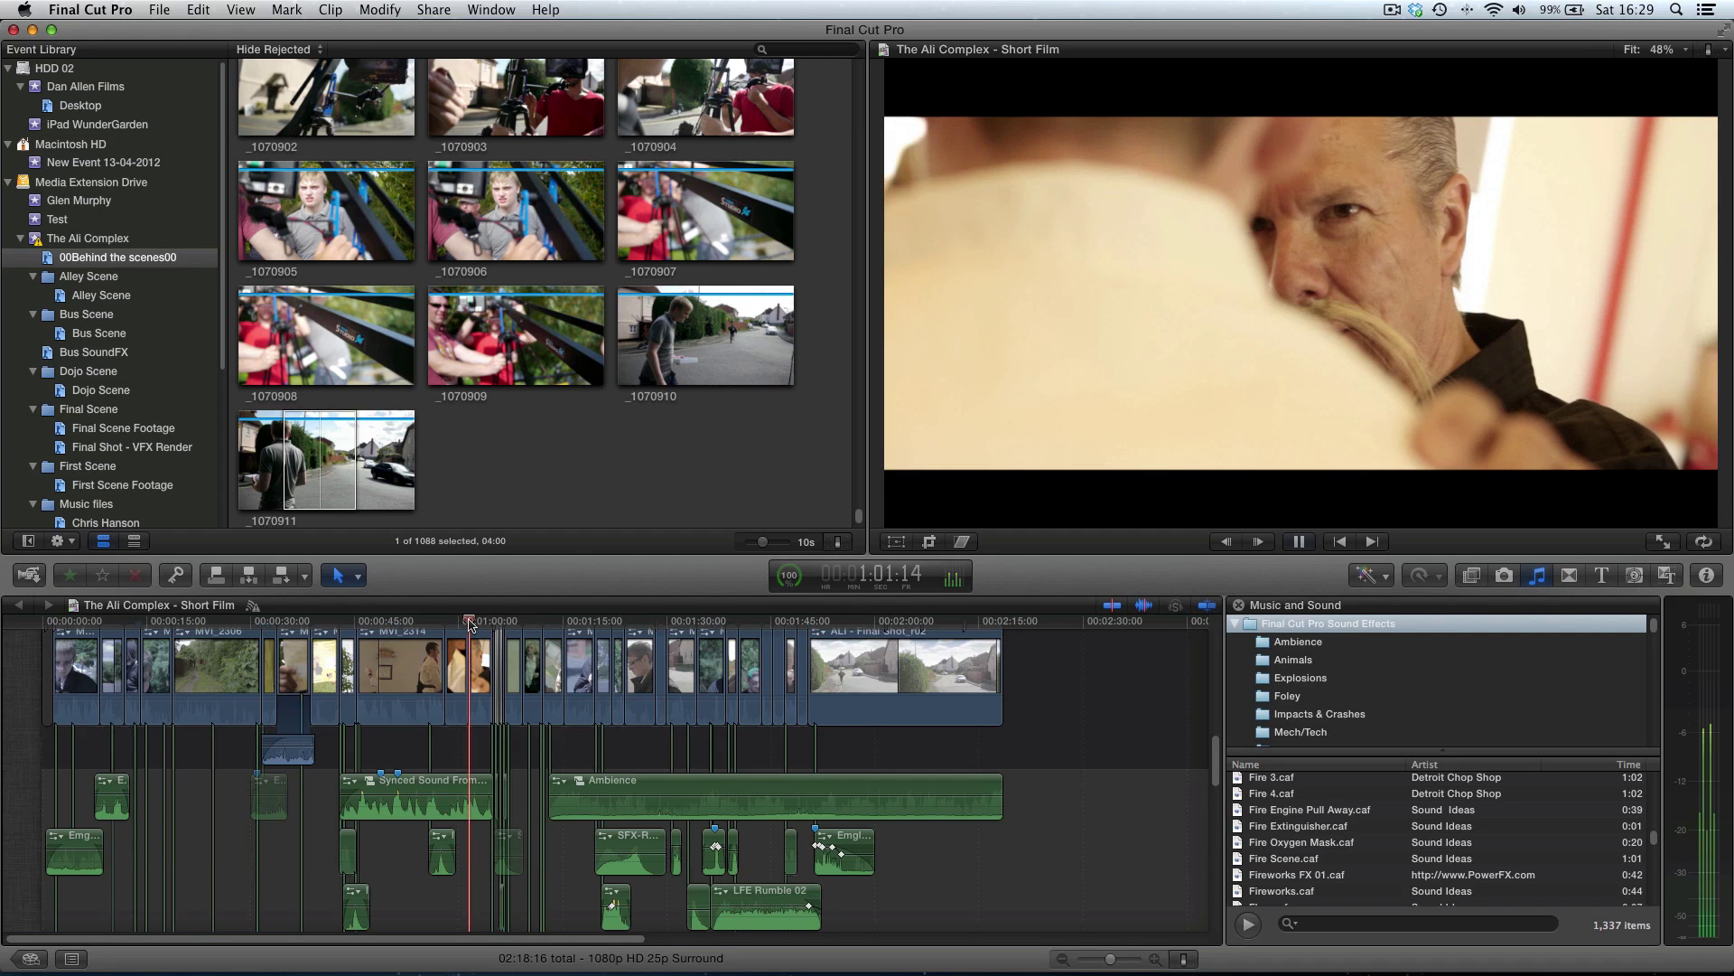
{"action": "key", "text": "space"}
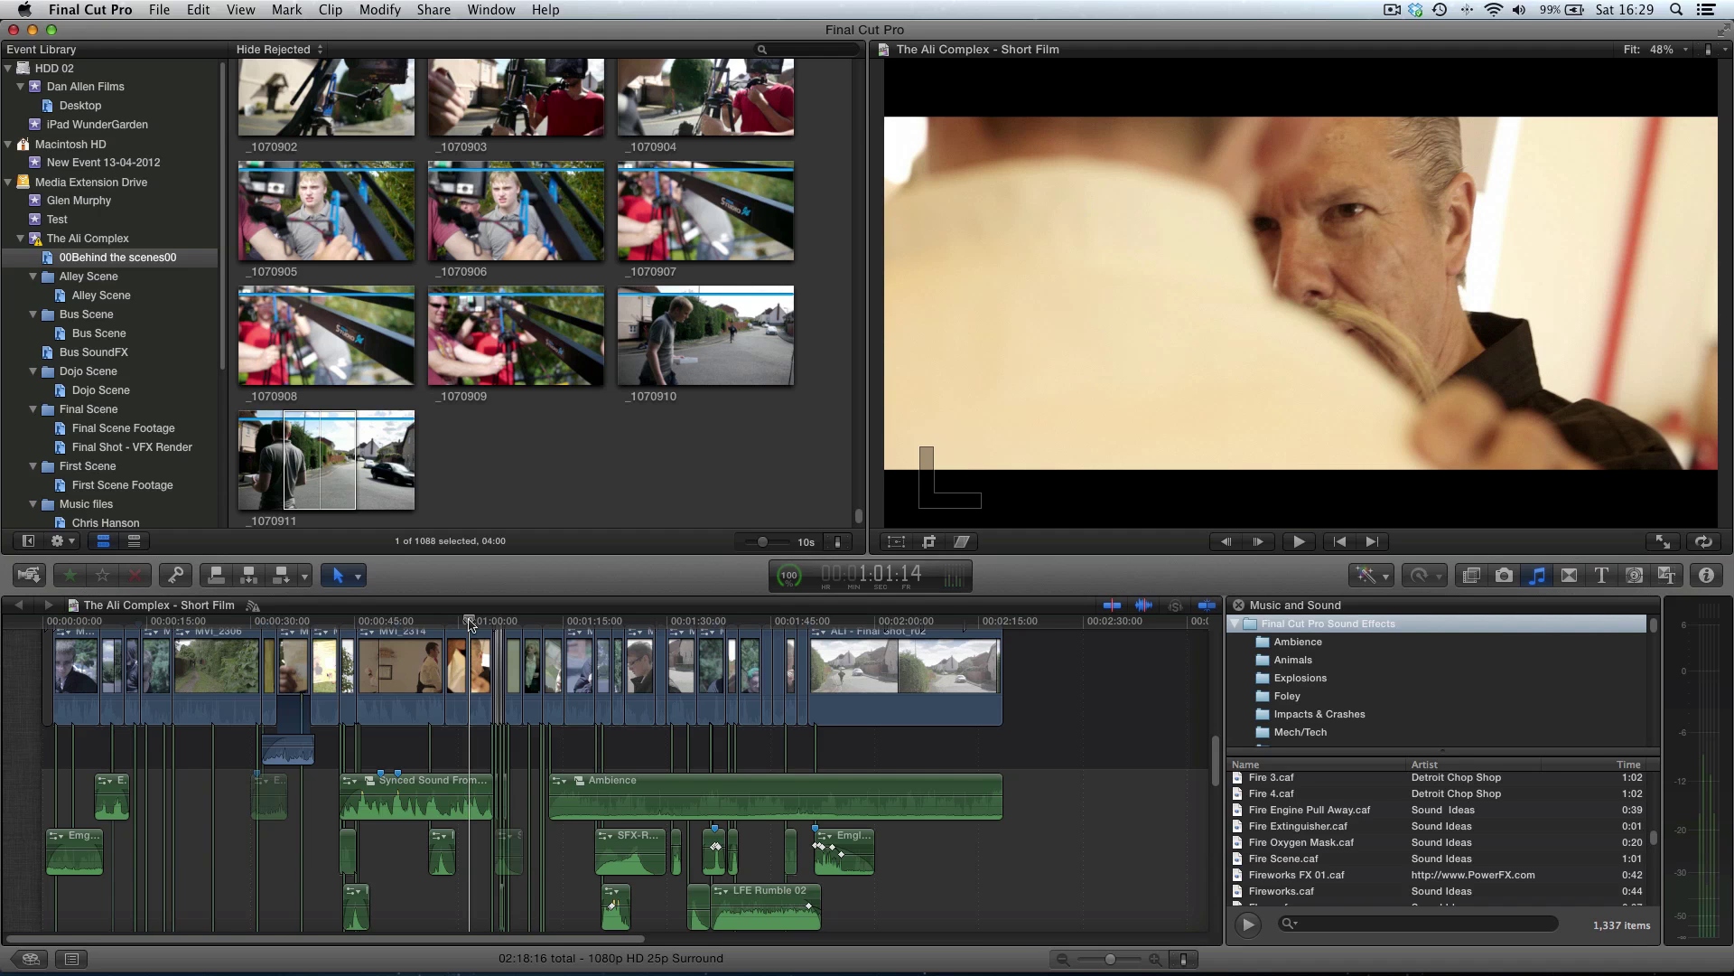
{"action": "key", "text": "space"}
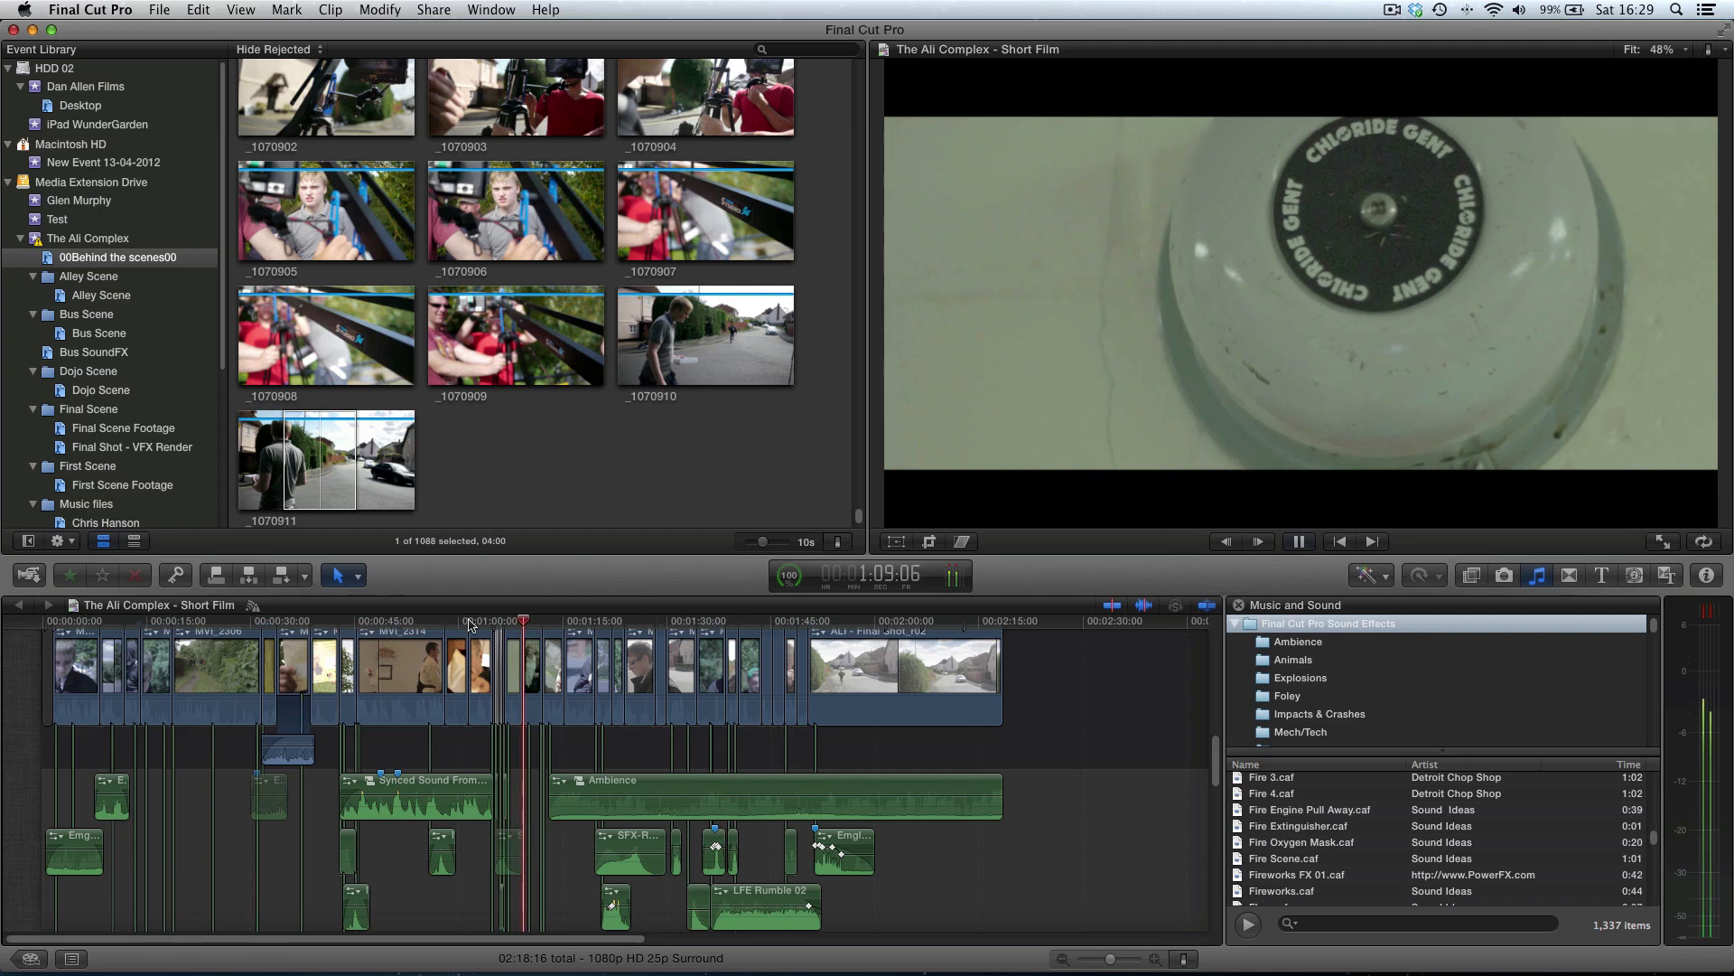
{"action": "key", "text": "space"}
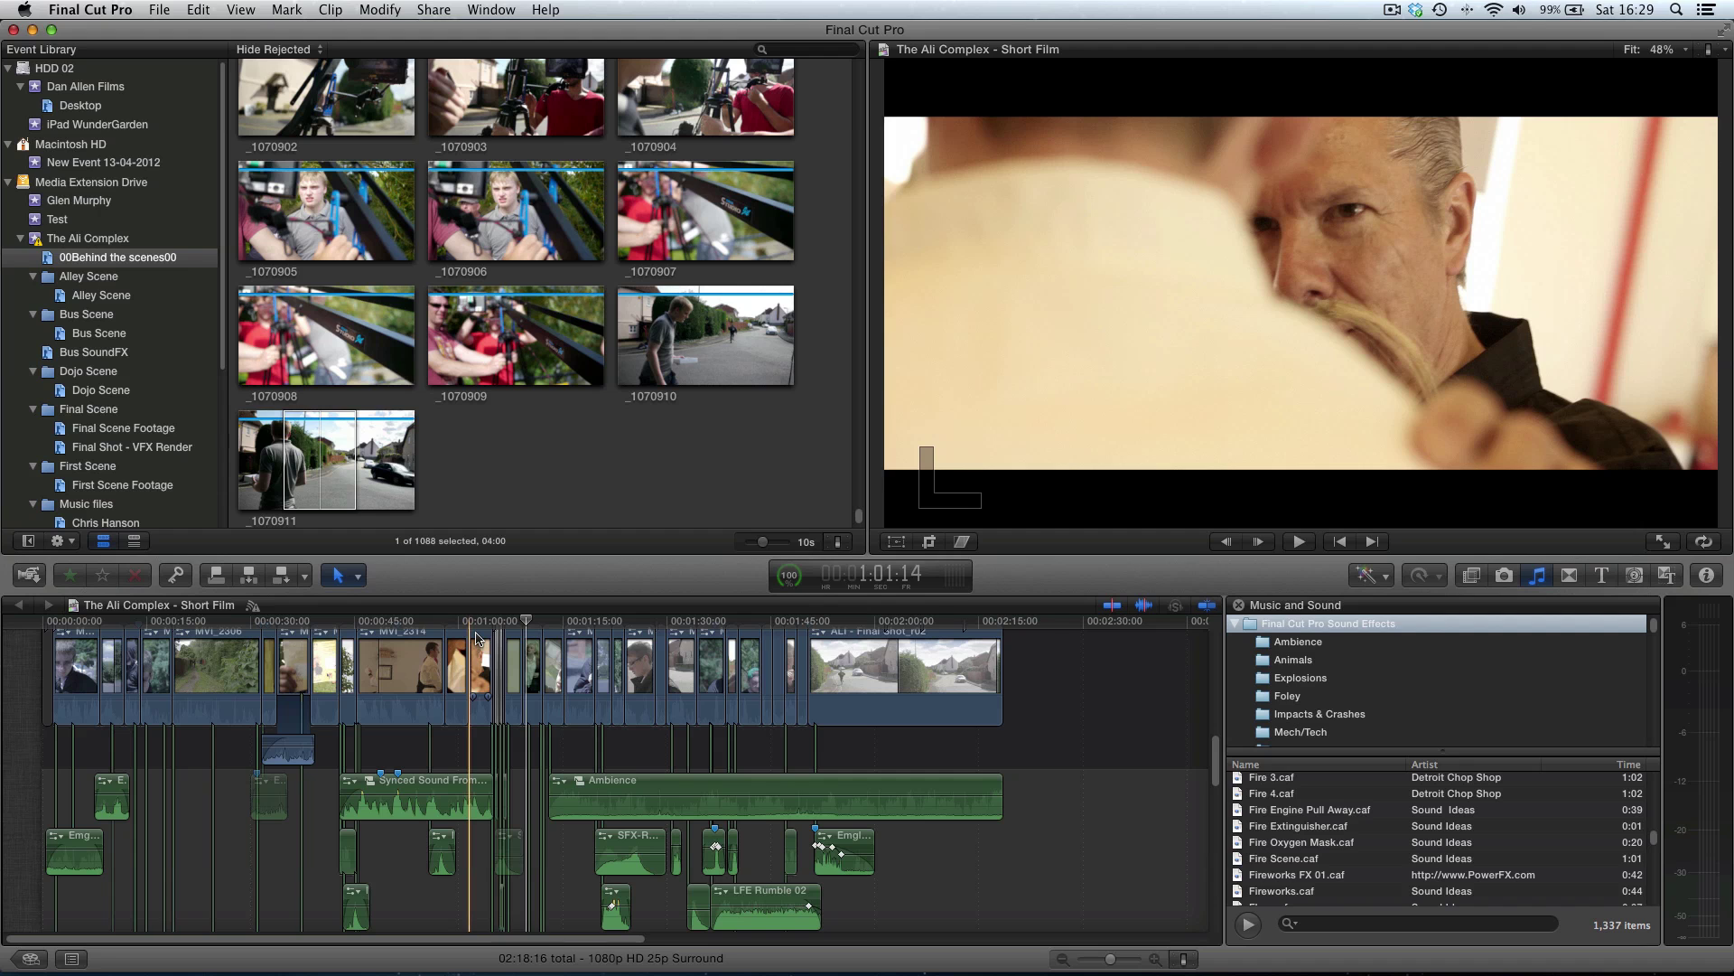
{"action": "key", "text": "space"}
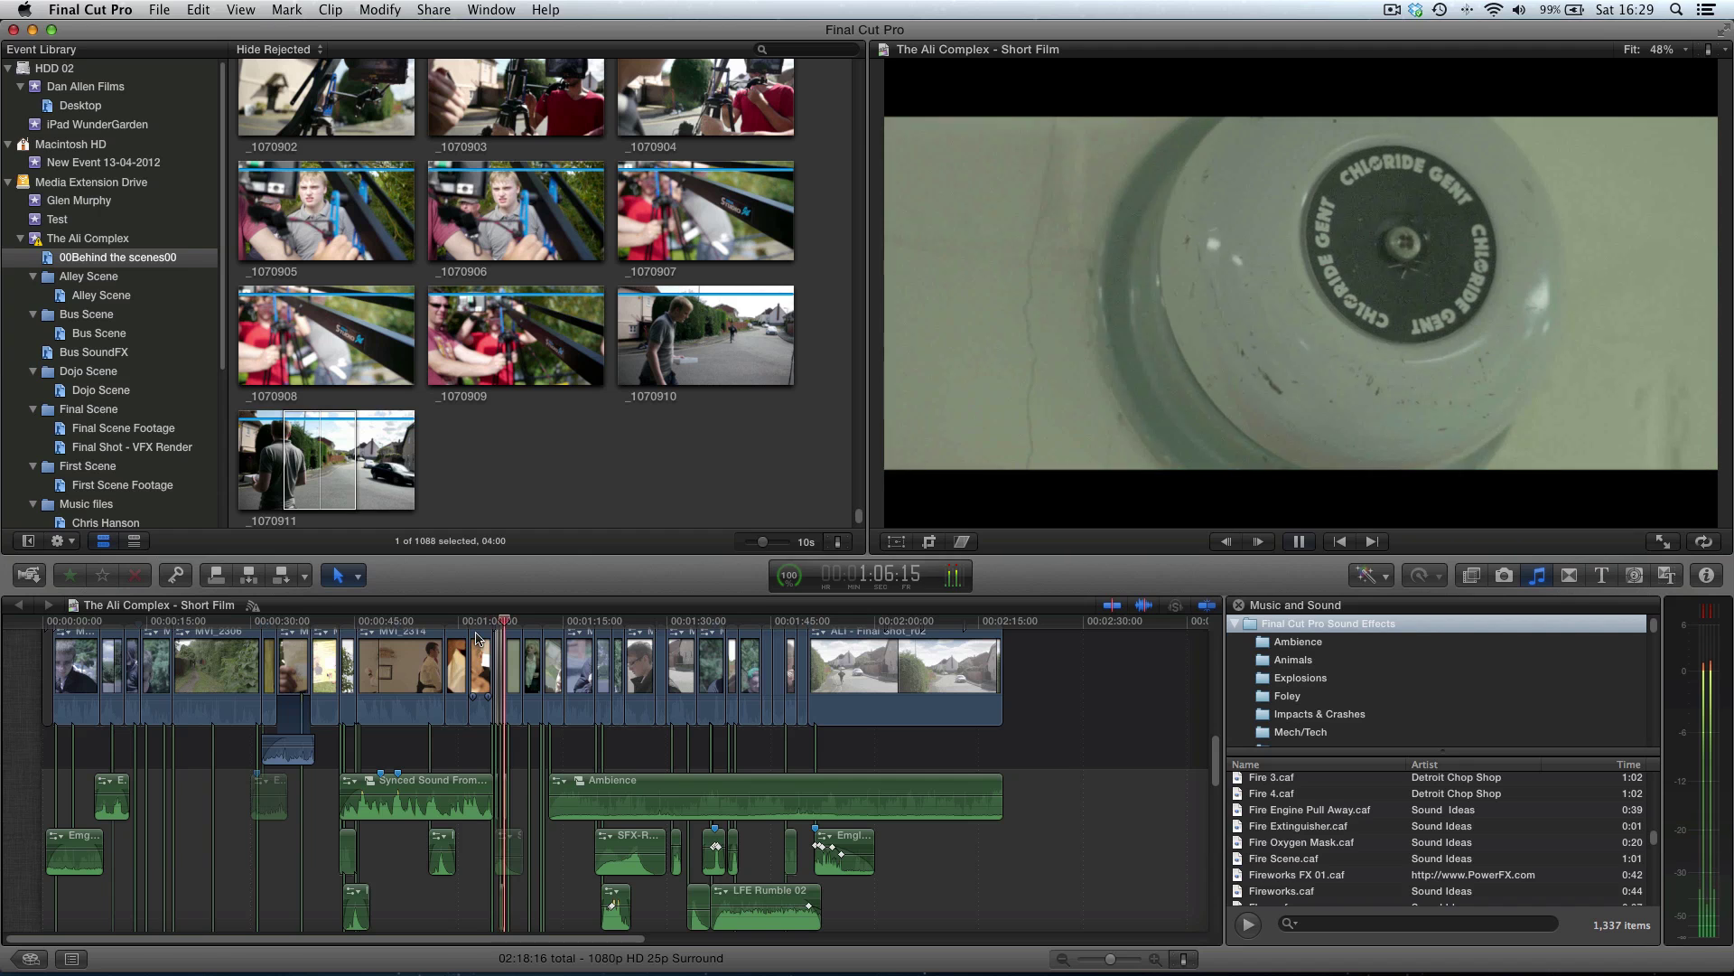
{"action": "key", "text": "space"}
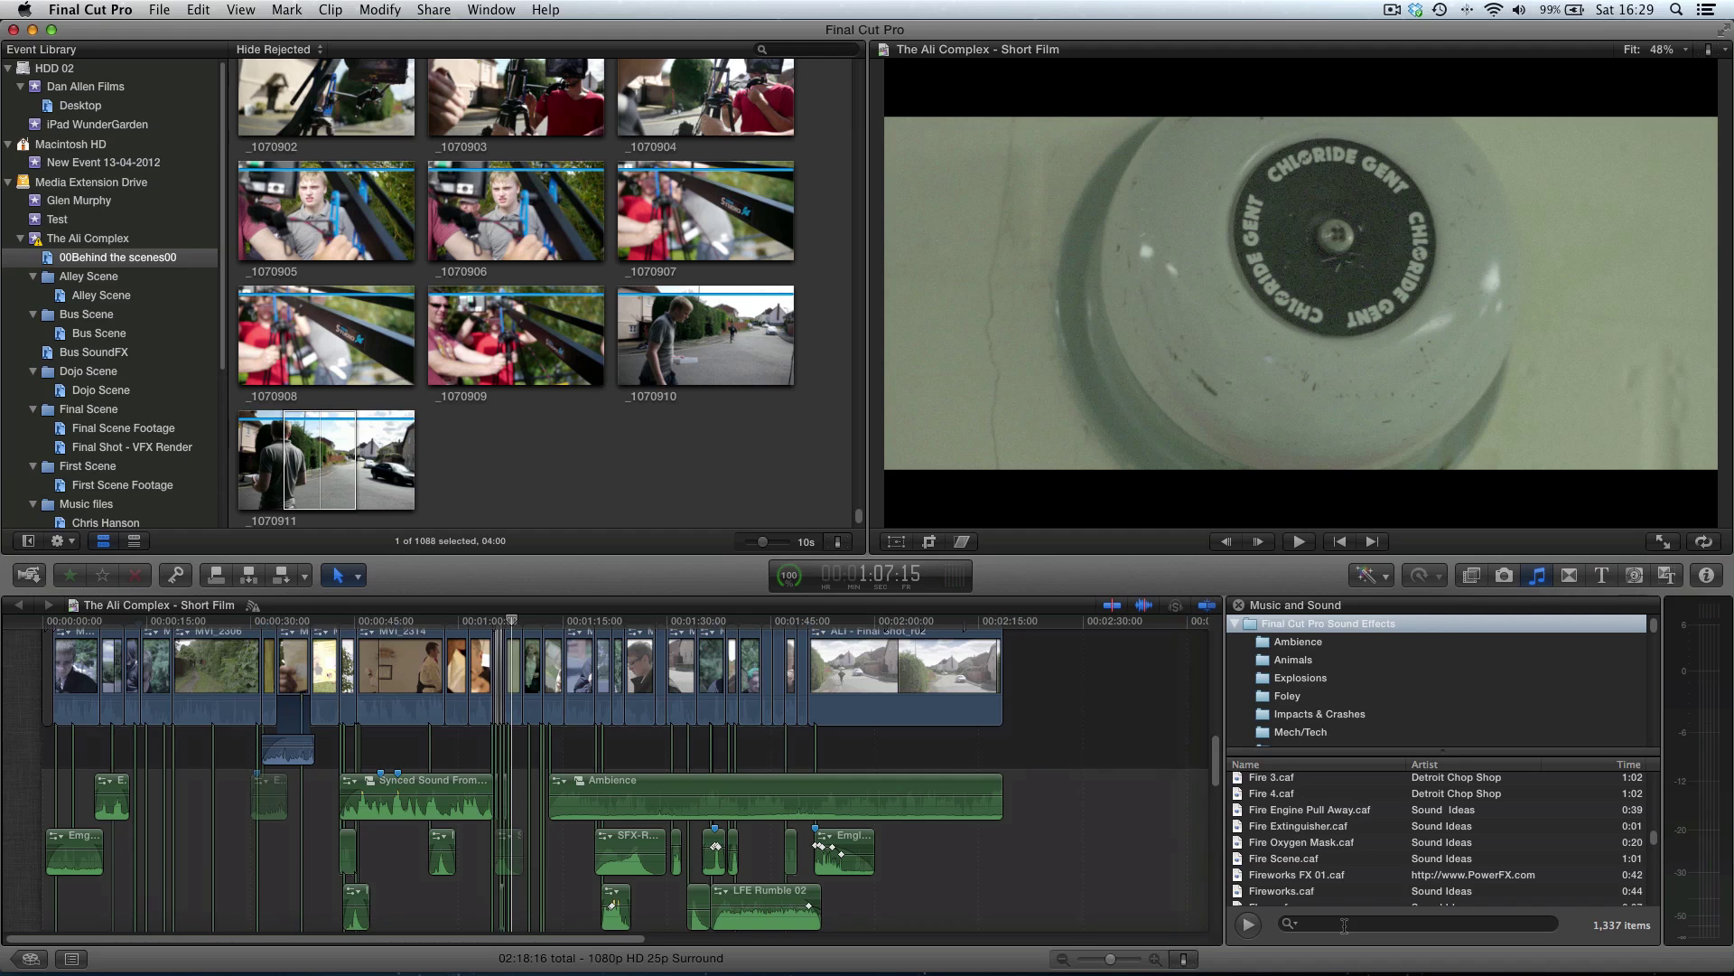
Step: Search the sound effects for 'school' and select Bell School Interior.caf
{"action": "left_click", "coordinate": [1344, 926]}
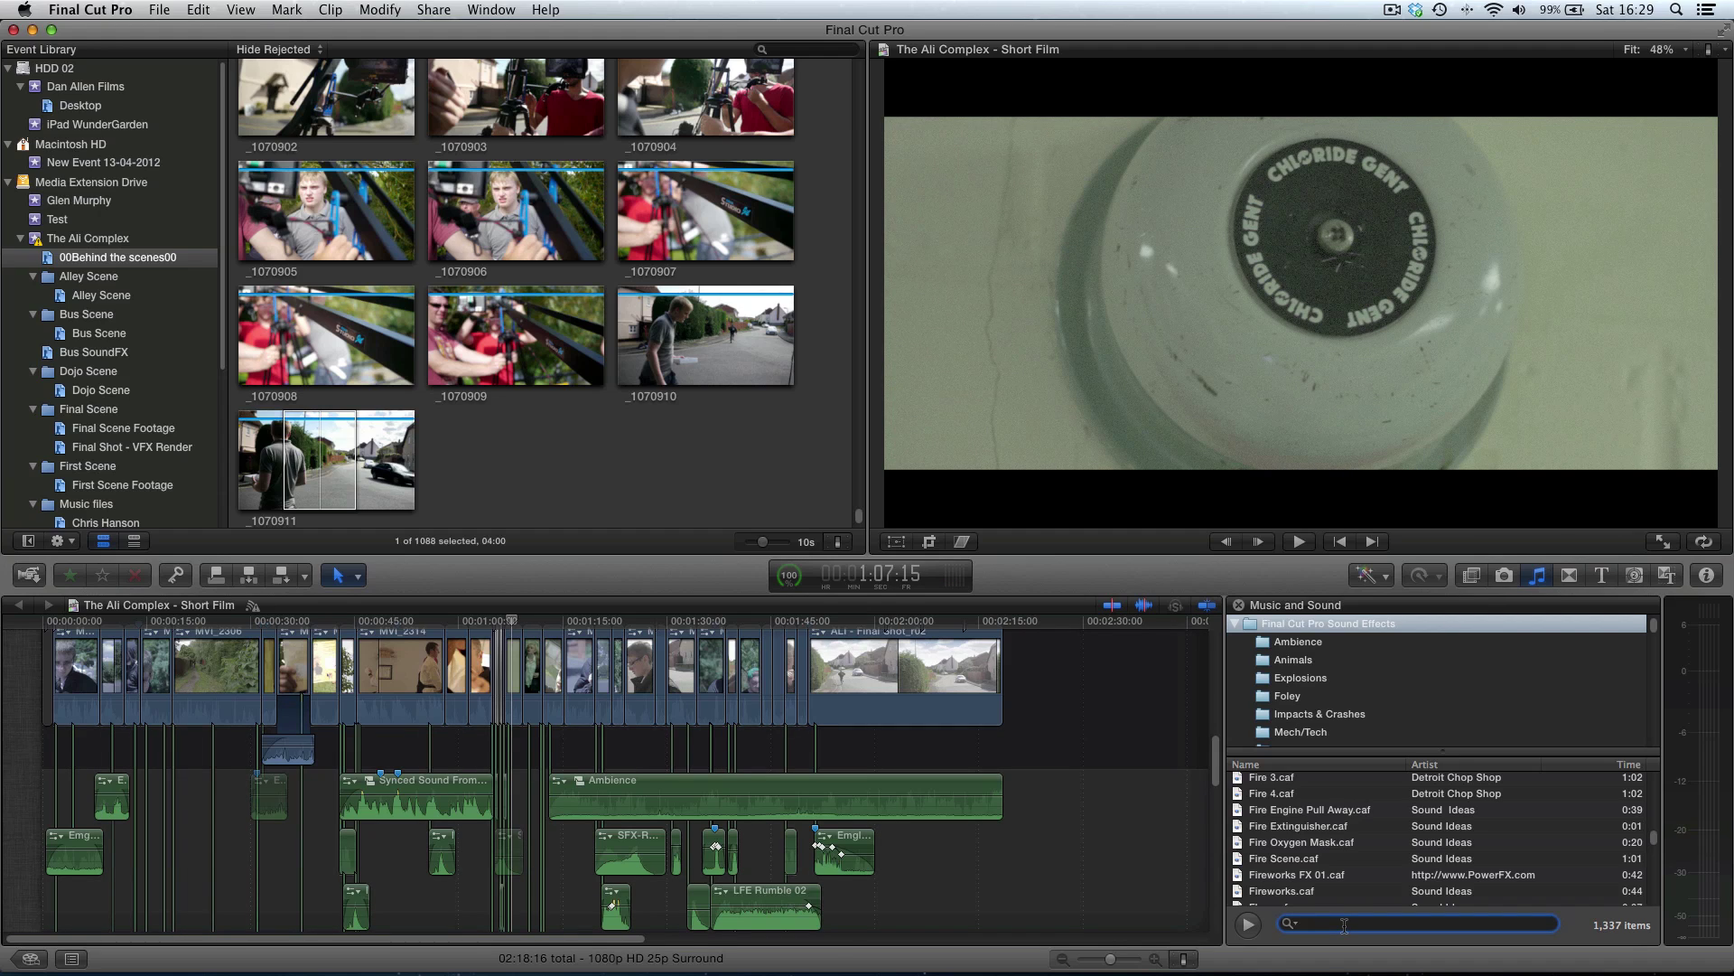
{"action": "type", "text": "school"}
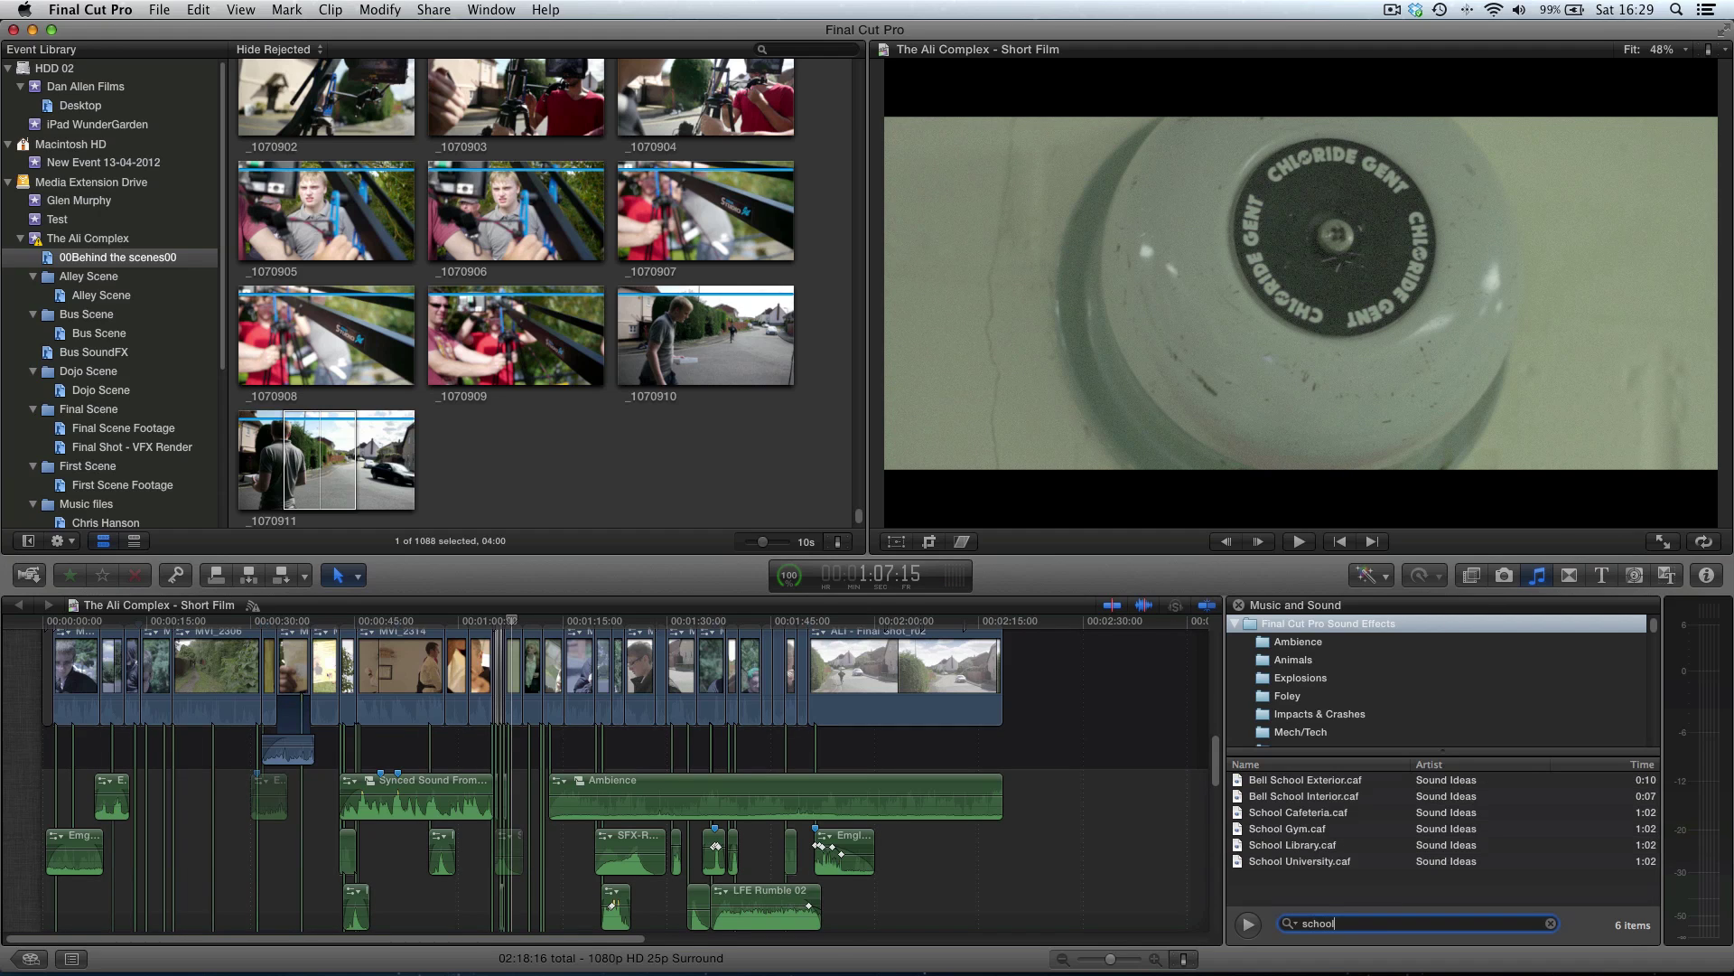
{"action": "key", "text": "Tab"}
{"action": "left_click", "coordinate": [1285, 802]}
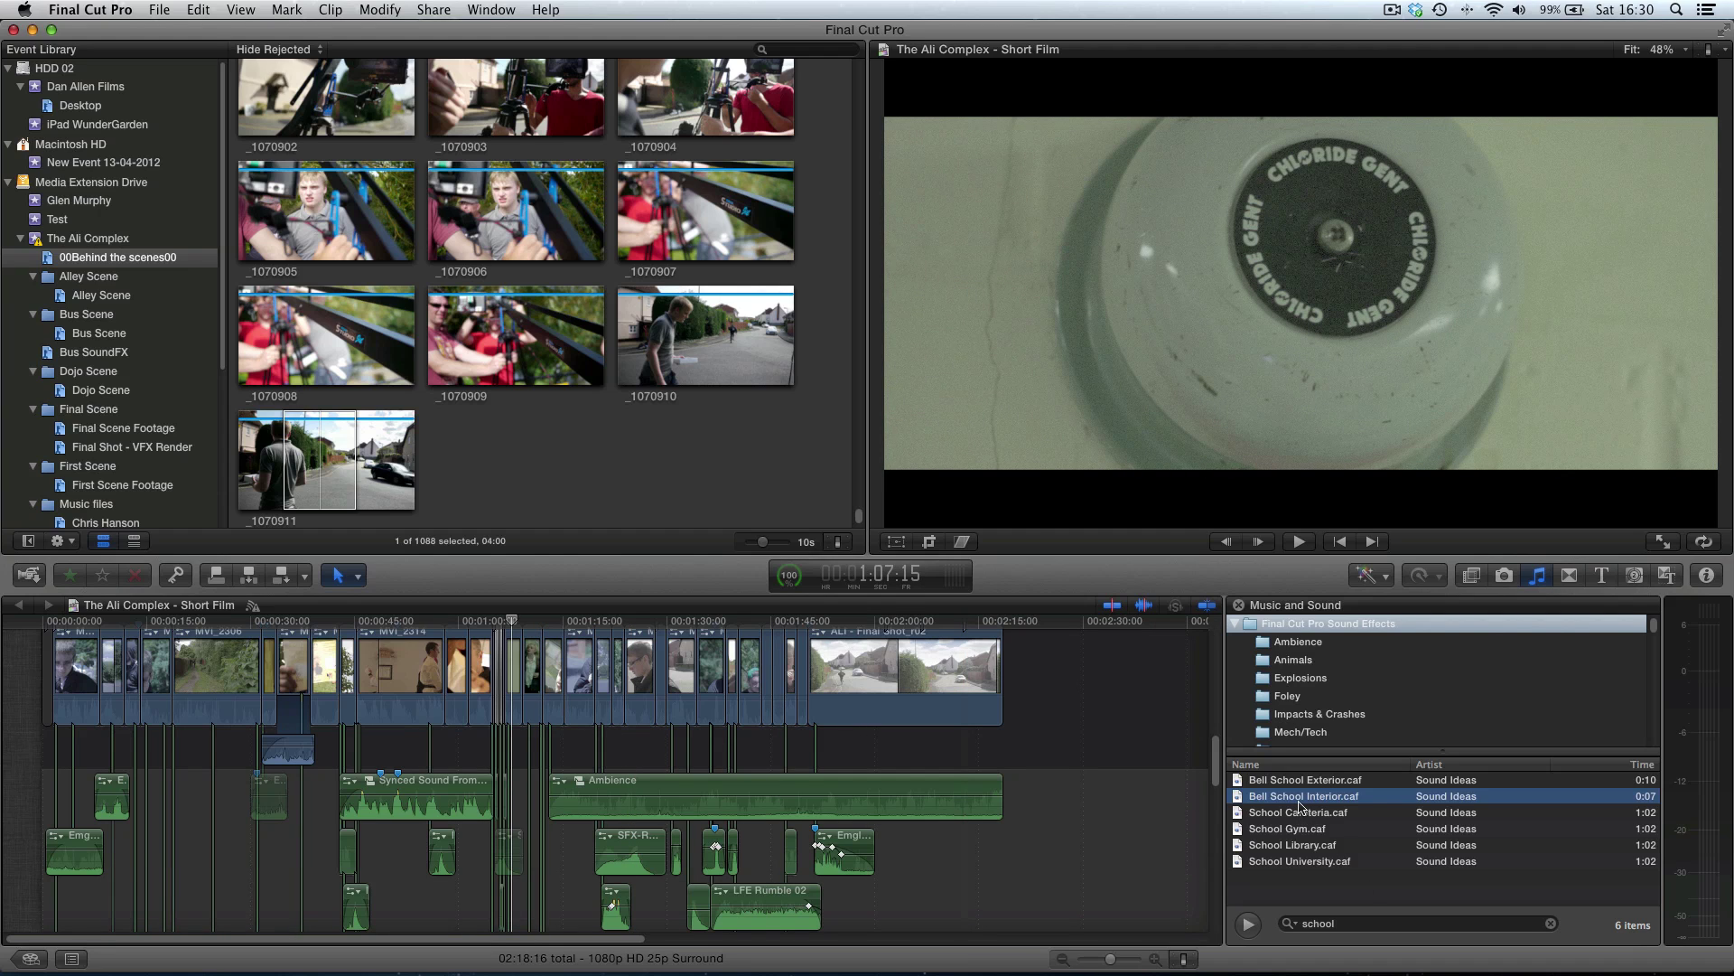
Step: Zoom the timeline in and drop Bell School Interior.caf below the storyline at the bell shot
{"action": "scroll", "coordinate": [497, 782], "scroll_direction": "down", "scroll_amount": 5}
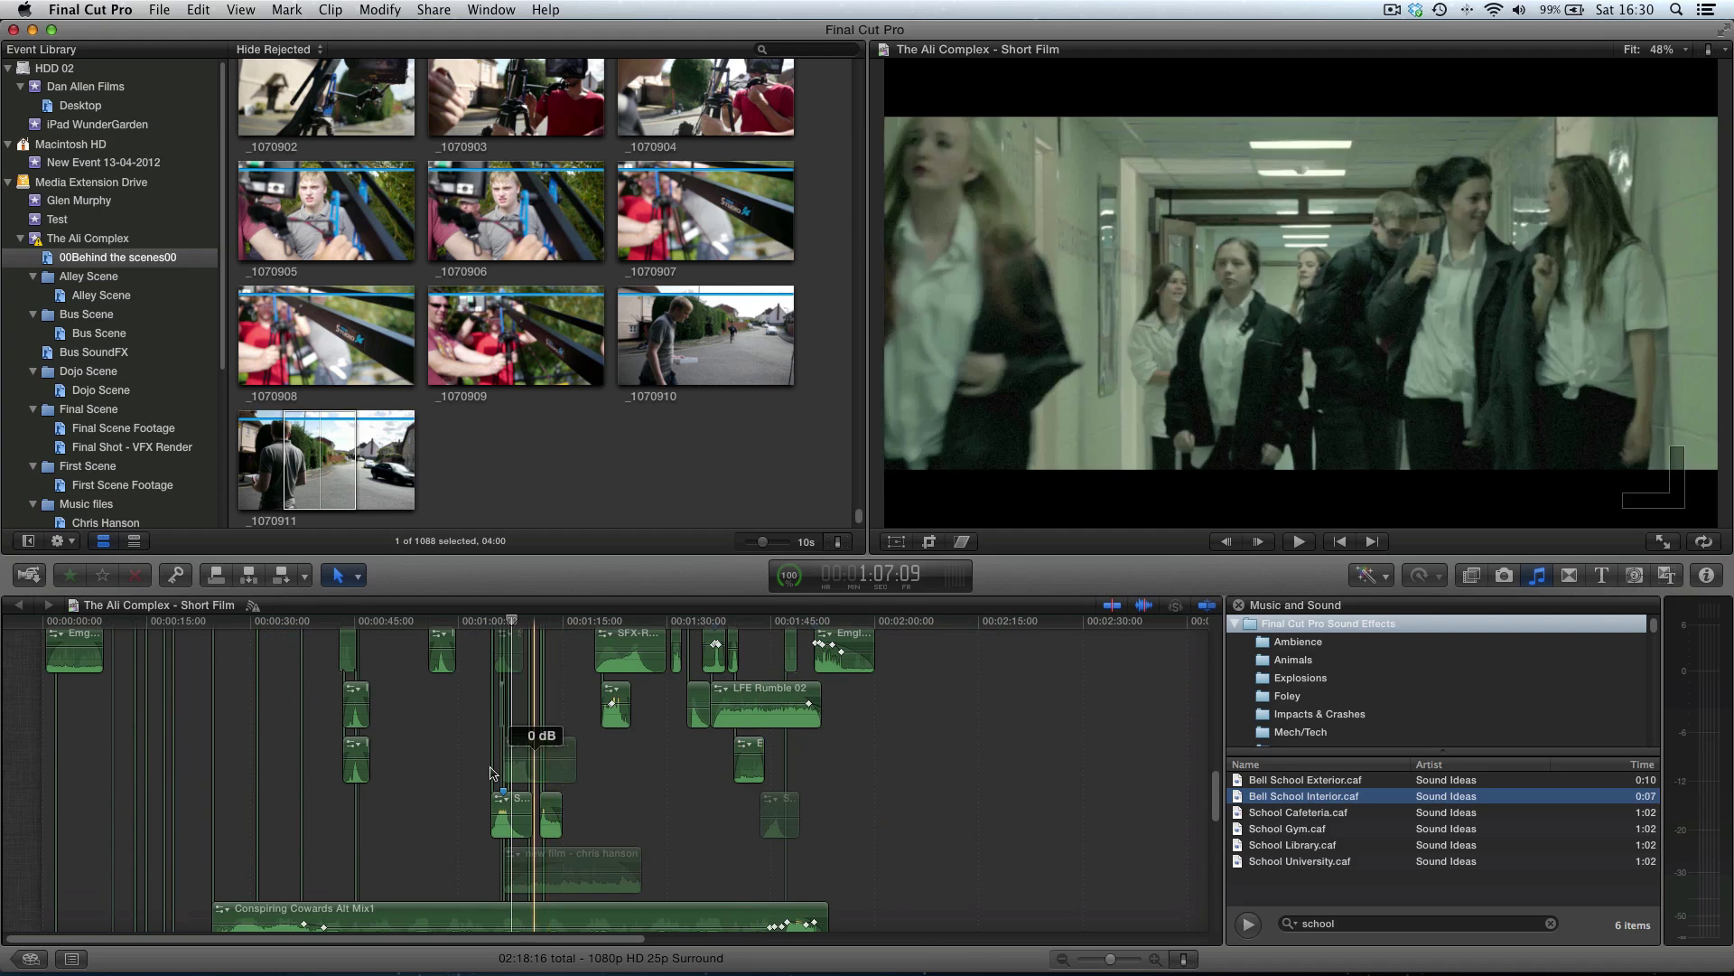
{"action": "scroll", "coordinate": [497, 782], "scroll_direction": "up", "scroll_amount": 6}
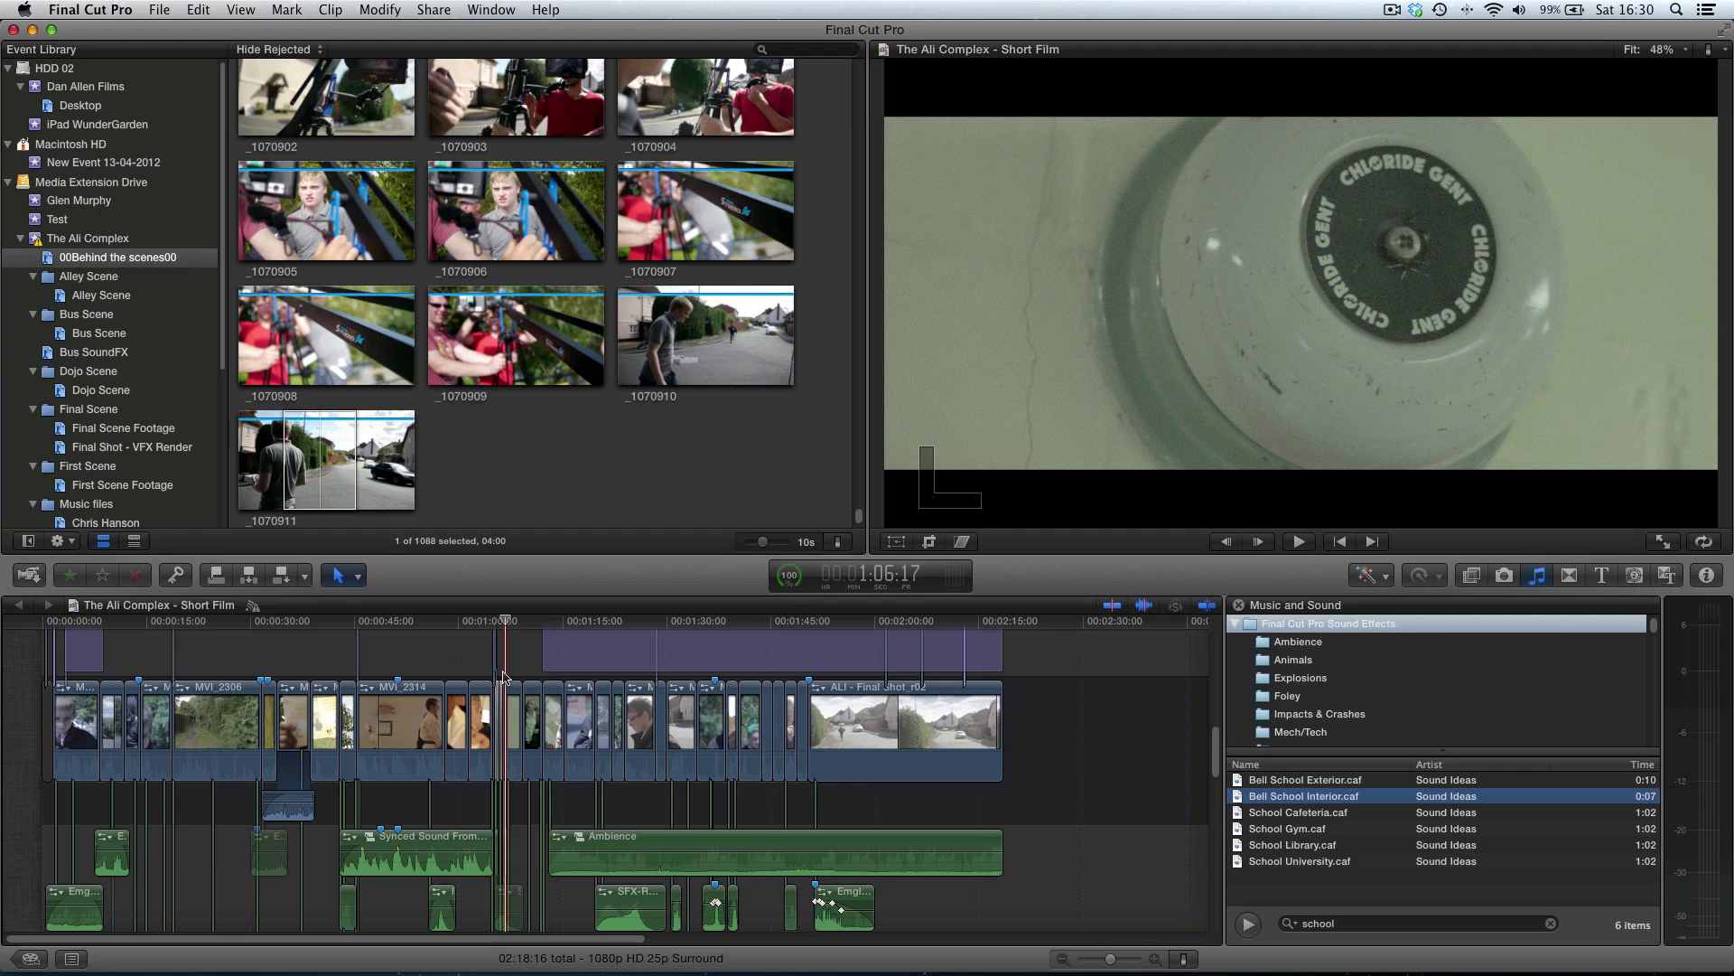
{"action": "key", "text": "super+equal"}
{"action": "key", "text": "super+equal"}
{"action": "key", "text": "super+equal"}
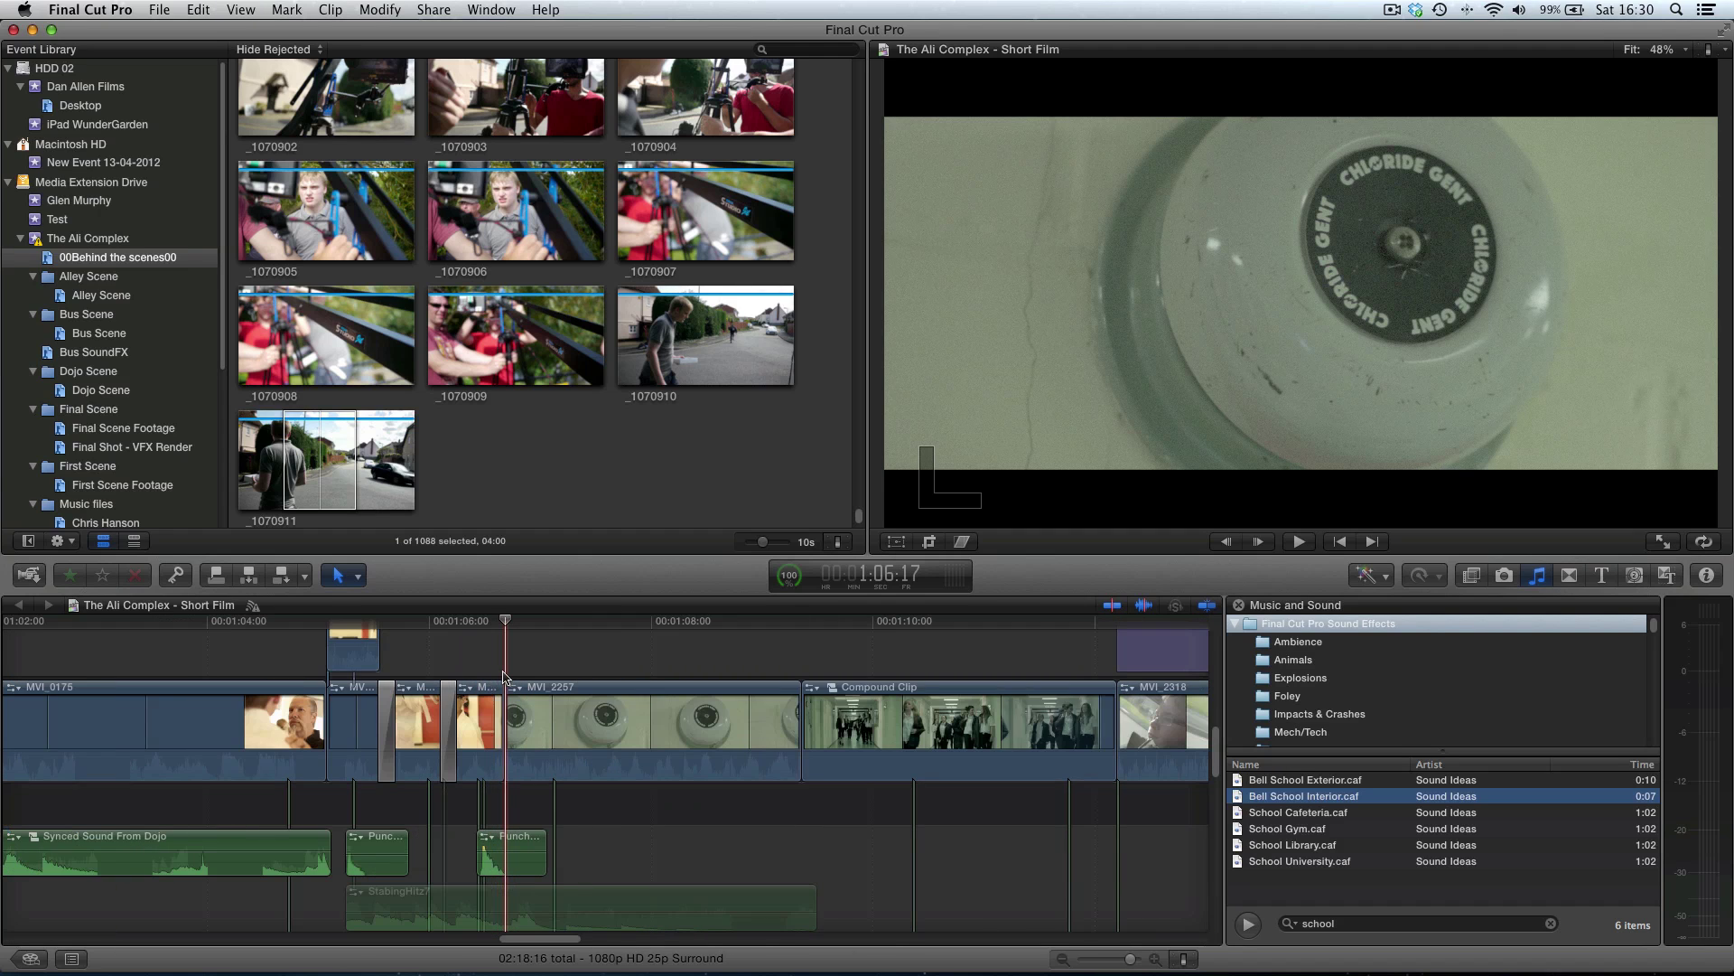
{"action": "scroll", "coordinate": [497, 692], "scroll_direction": "down", "scroll_amount": 3}
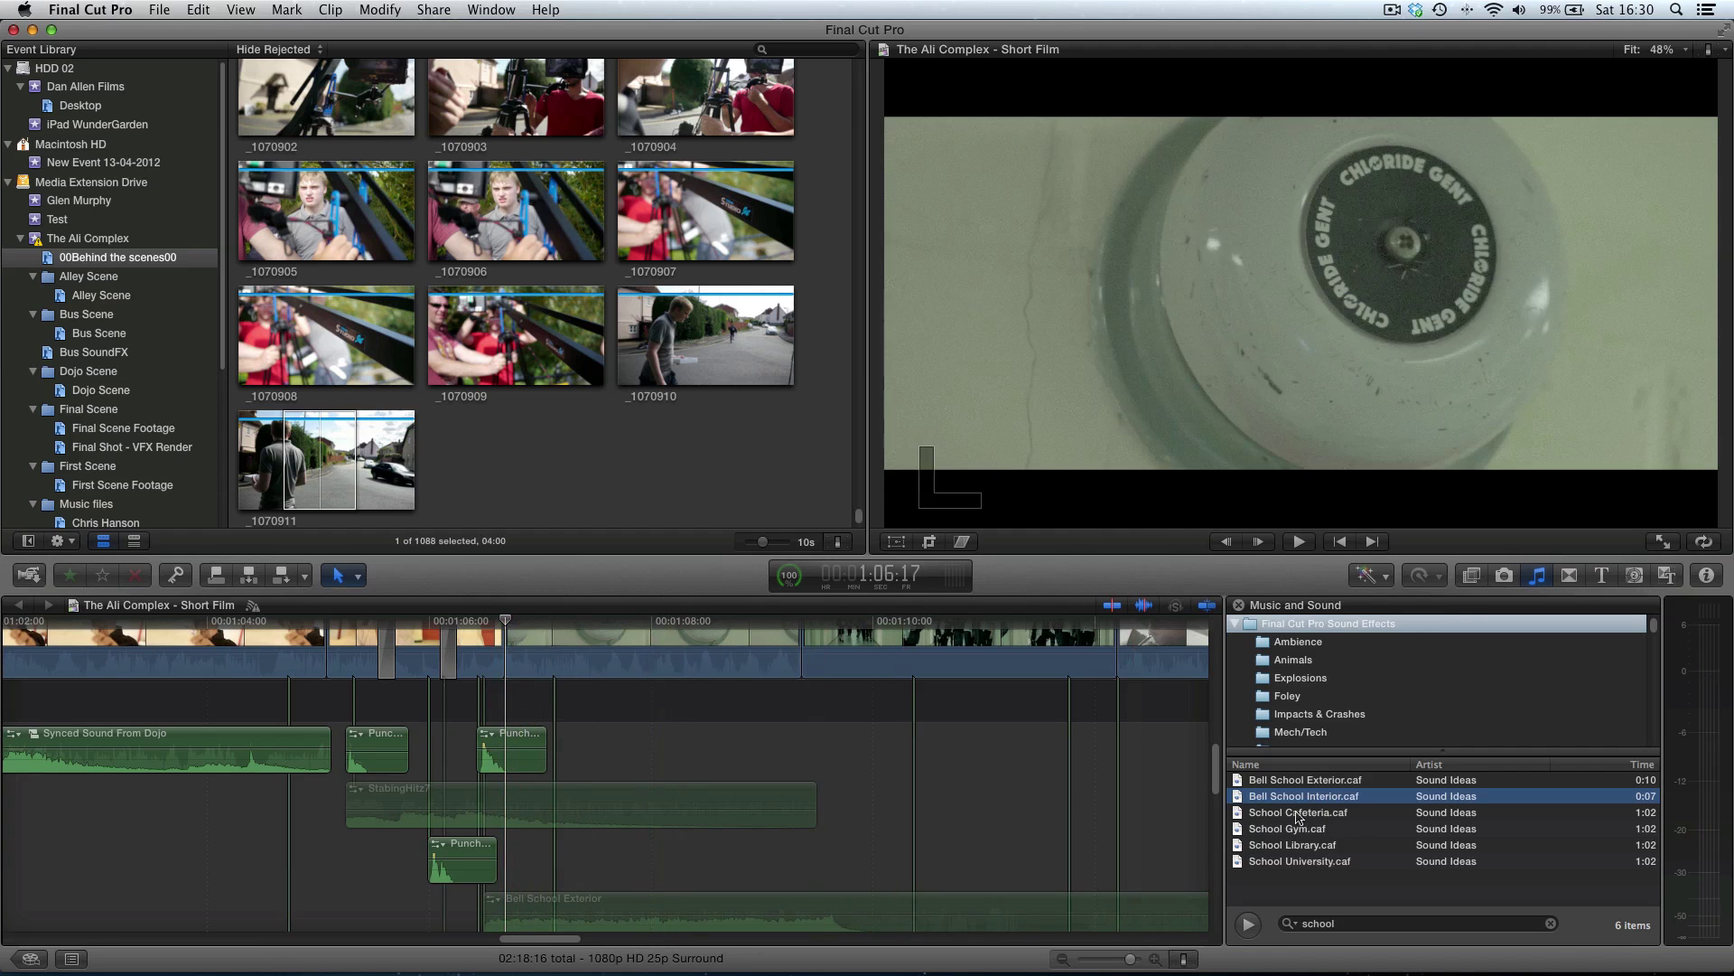
{"action": "mouse_move", "coordinate": [1287, 804]}
{"action": "left_mouse_down"}
{"action": "mouse_move", "coordinate": [1206, 790]}
{"action": "mouse_move", "coordinate": [1256, 801]}
{"action": "left_mouse_up"}
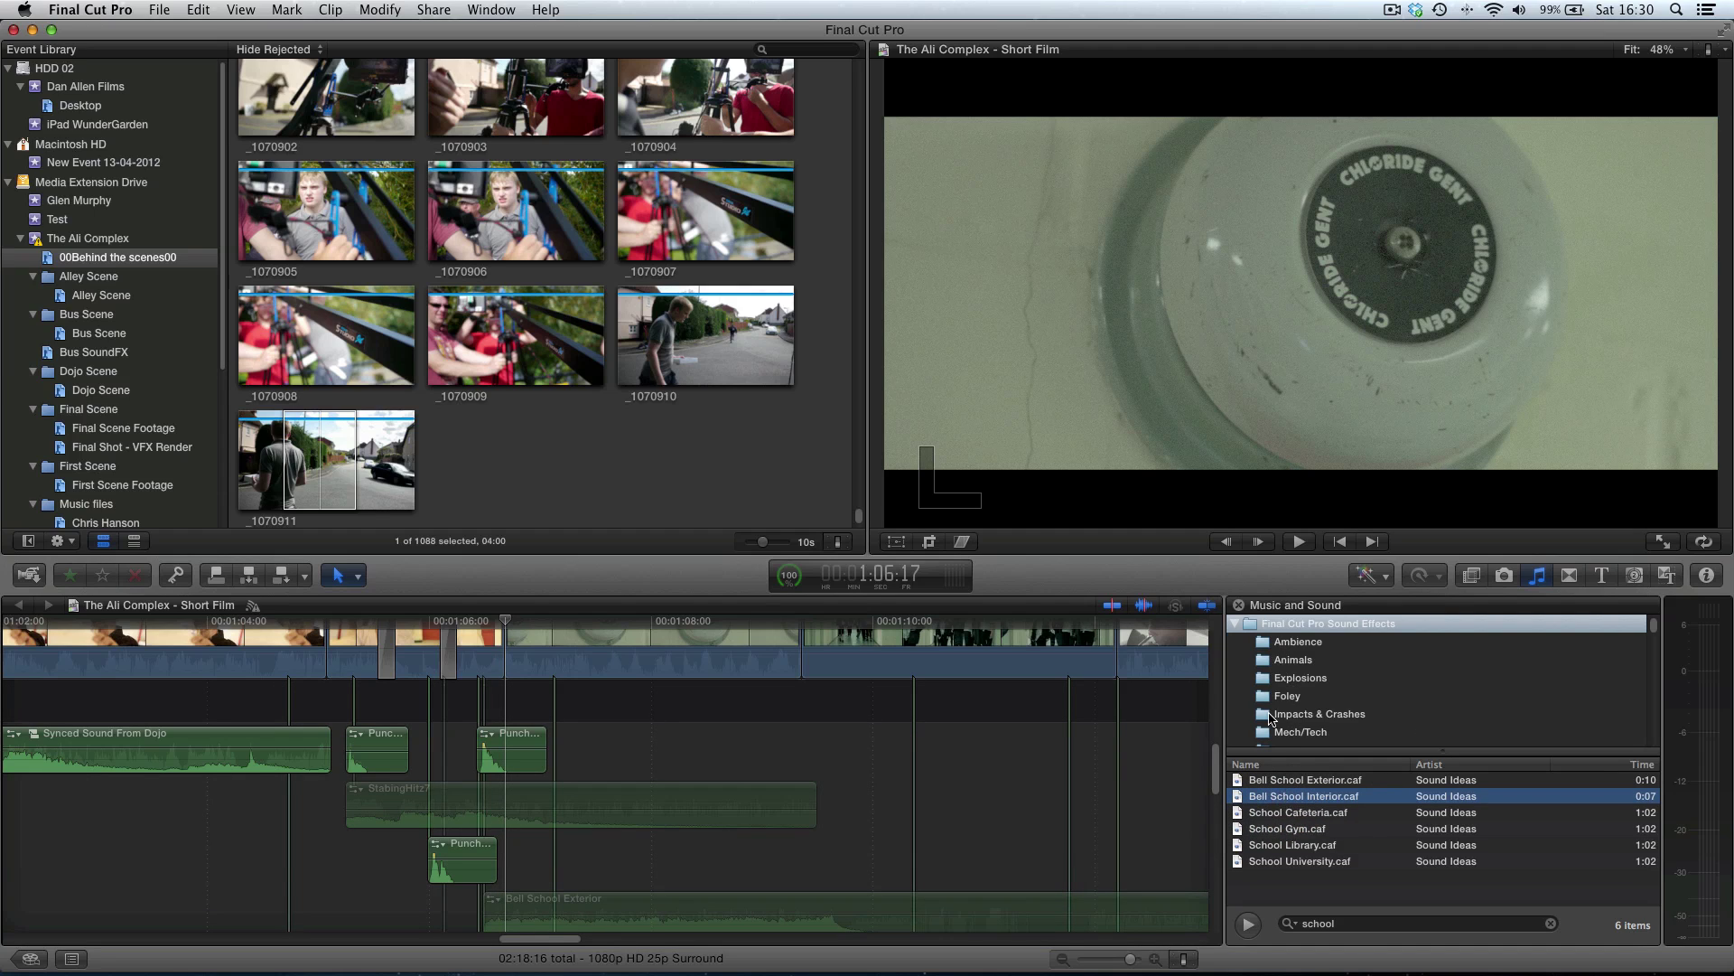
{"action": "left_click_drag", "start_coordinate": [1286, 799], "coordinate": [506, 863]}
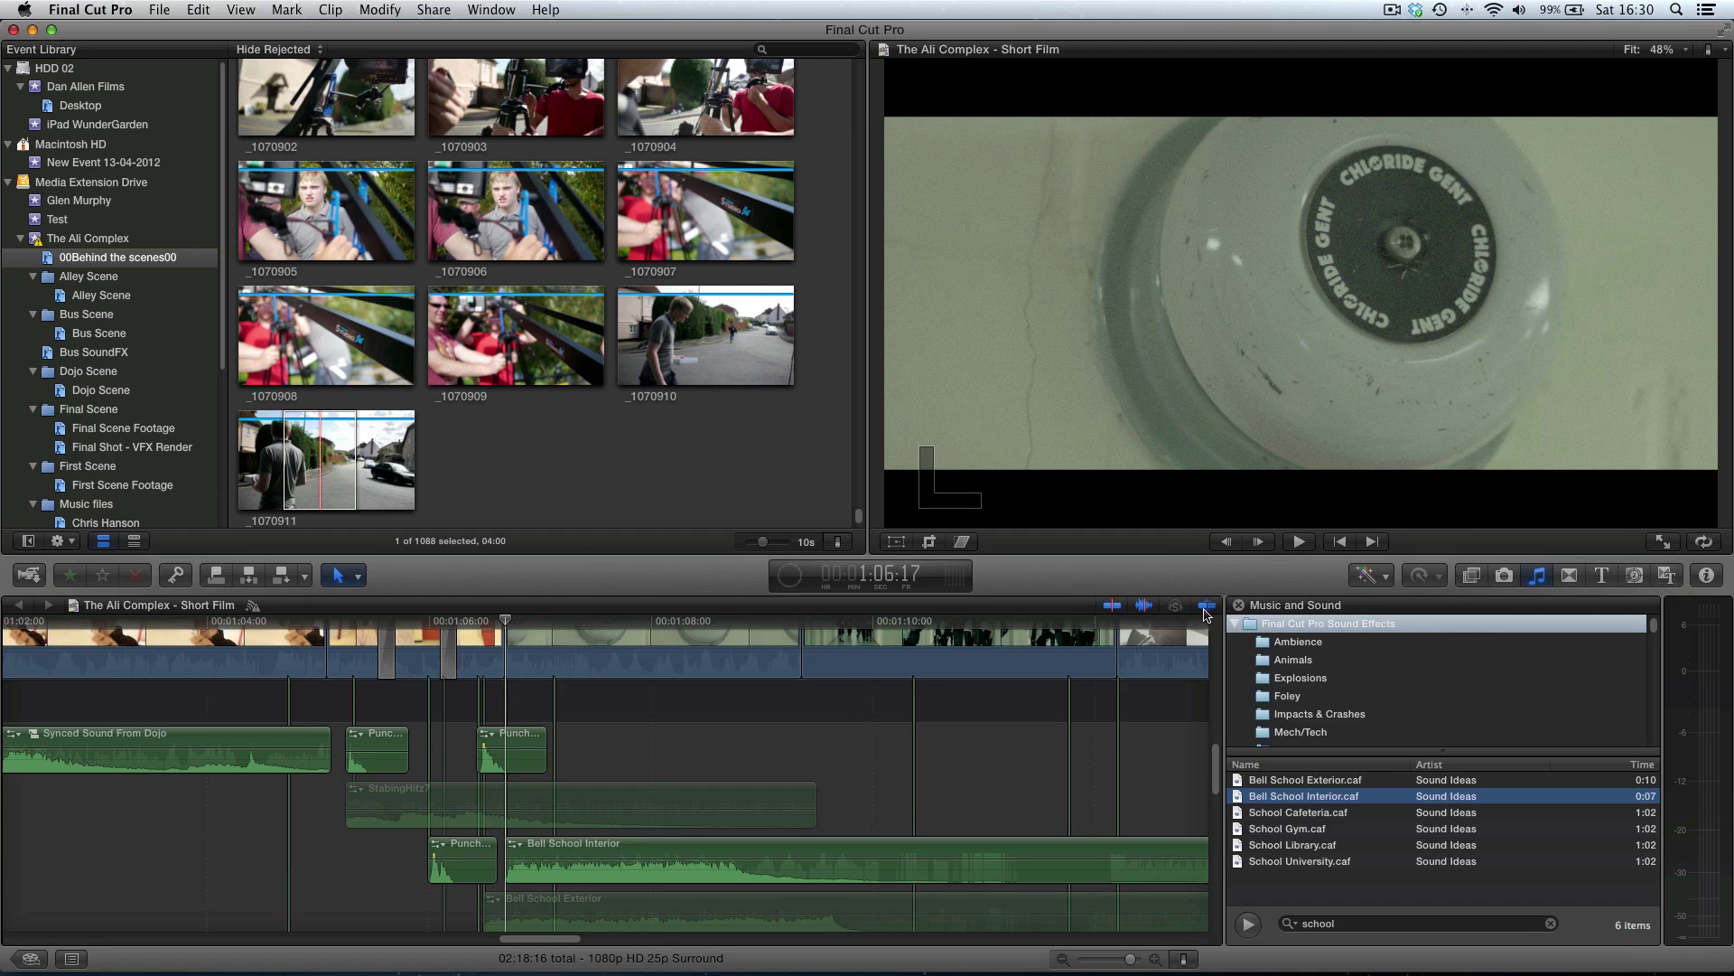
Step: Turn off snapping and audition the Bell School Interior clip
{"action": "left_click", "coordinate": [1205, 607]}
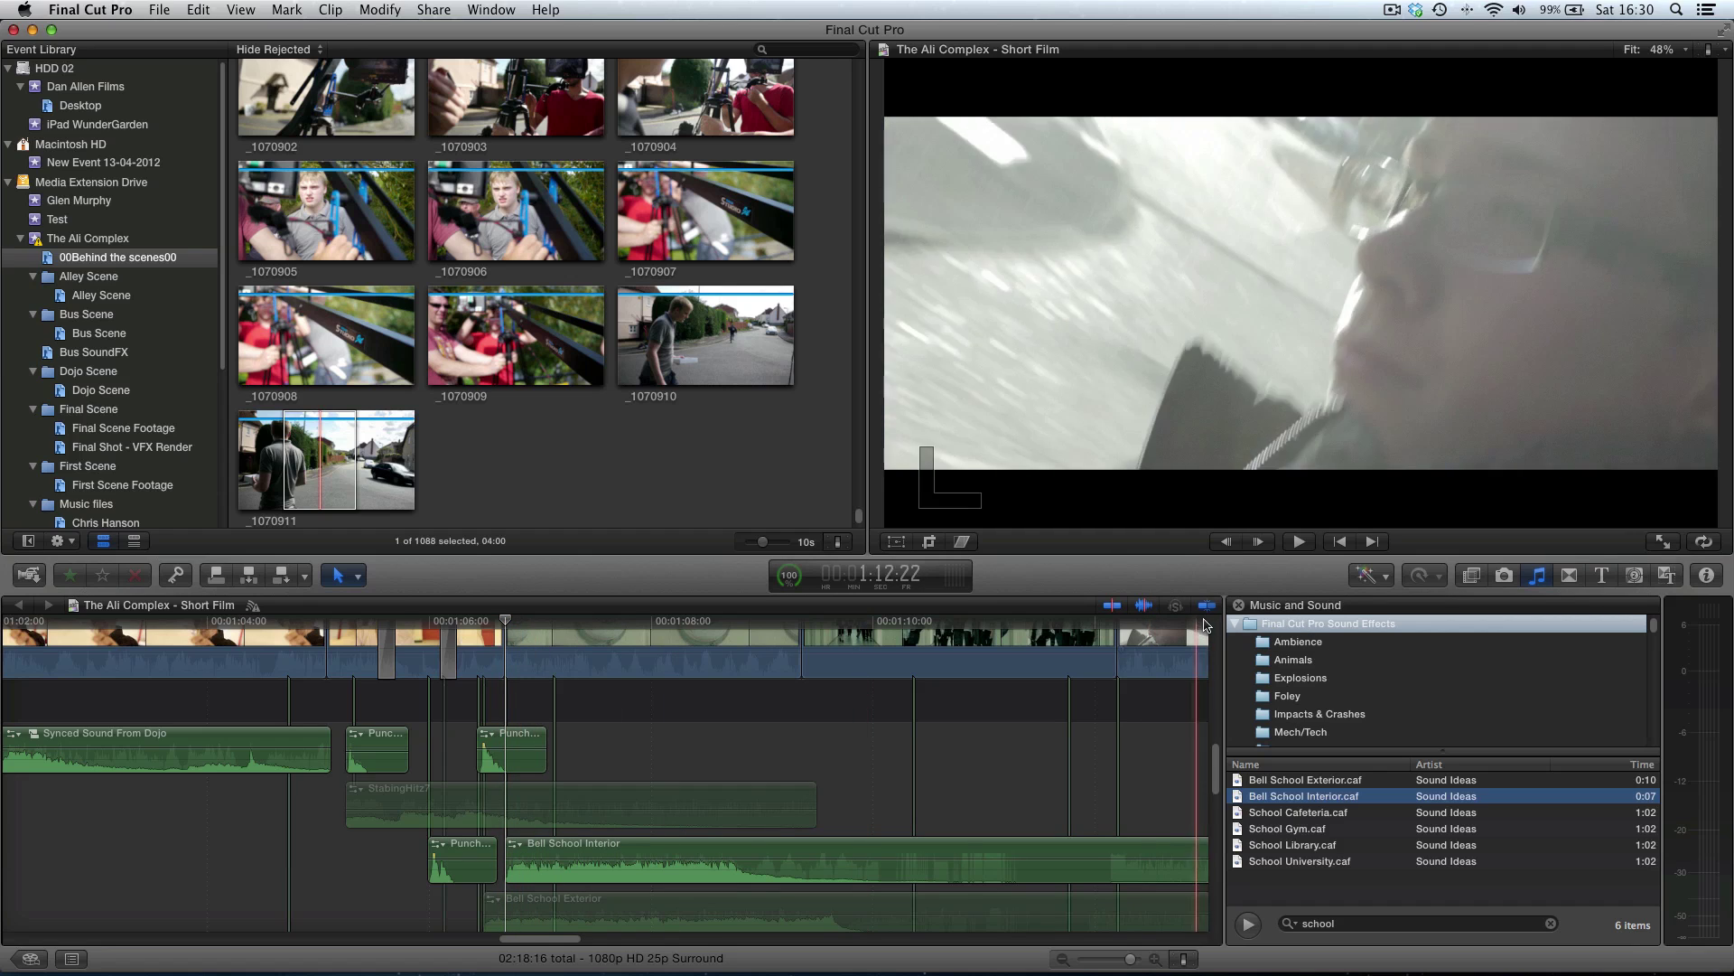
{"action": "left_click", "coordinate": [541, 876]}
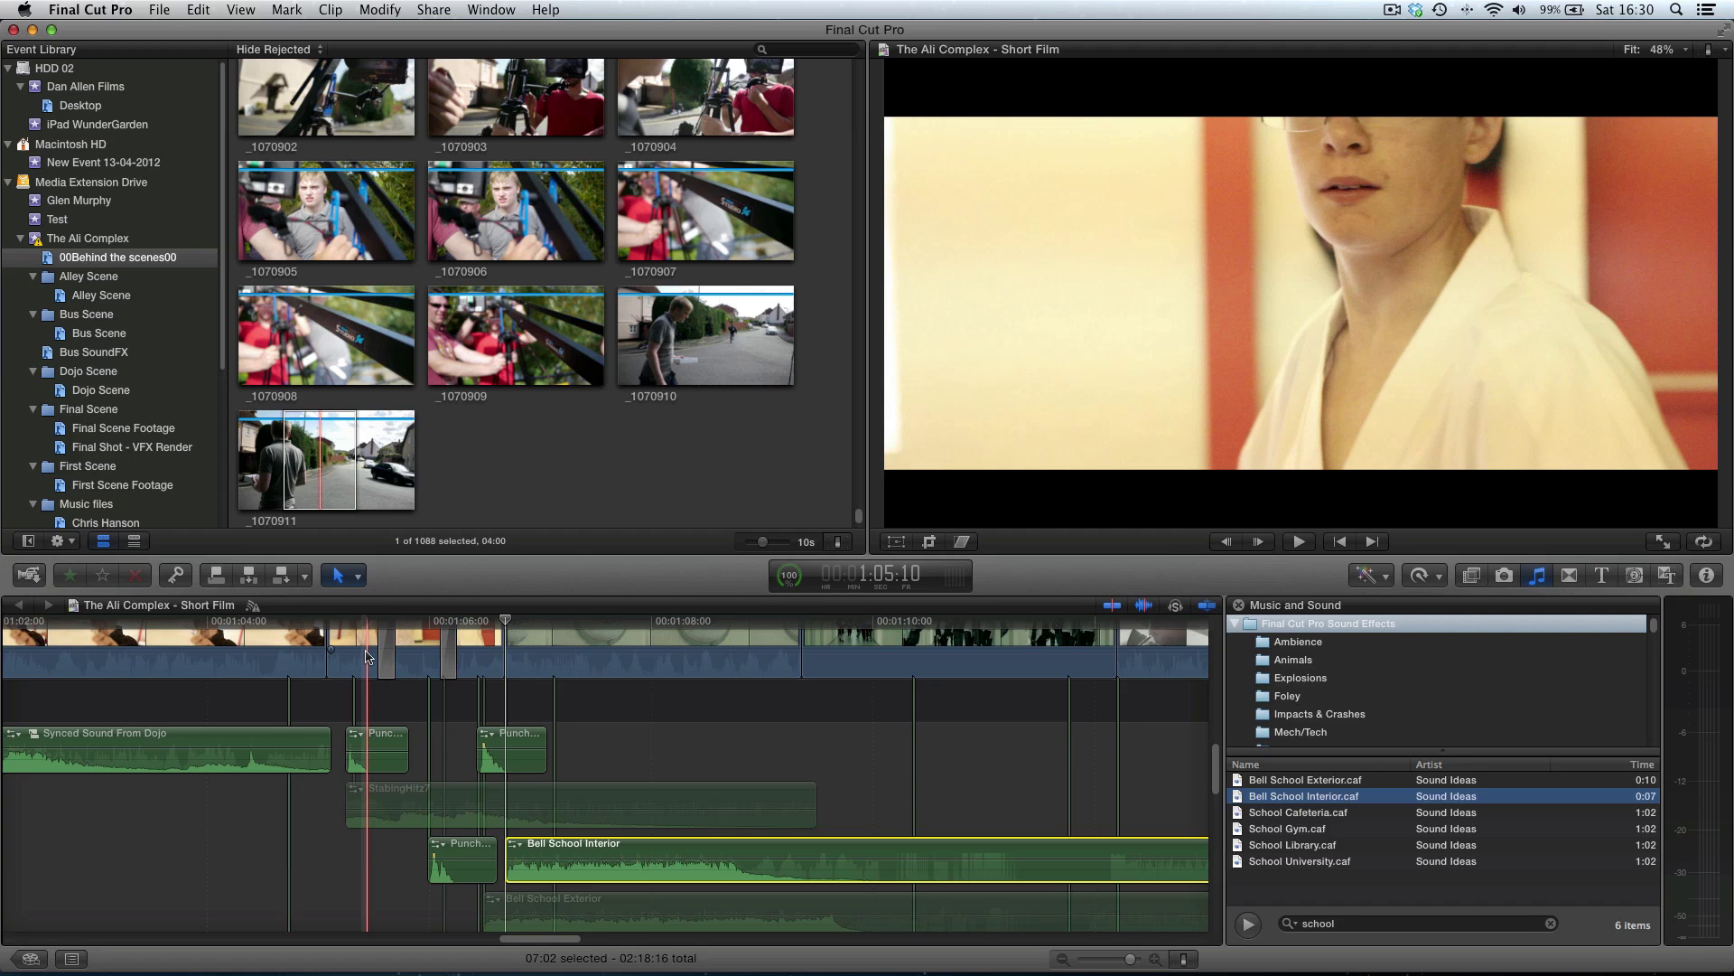
{"action": "key", "text": "space"}
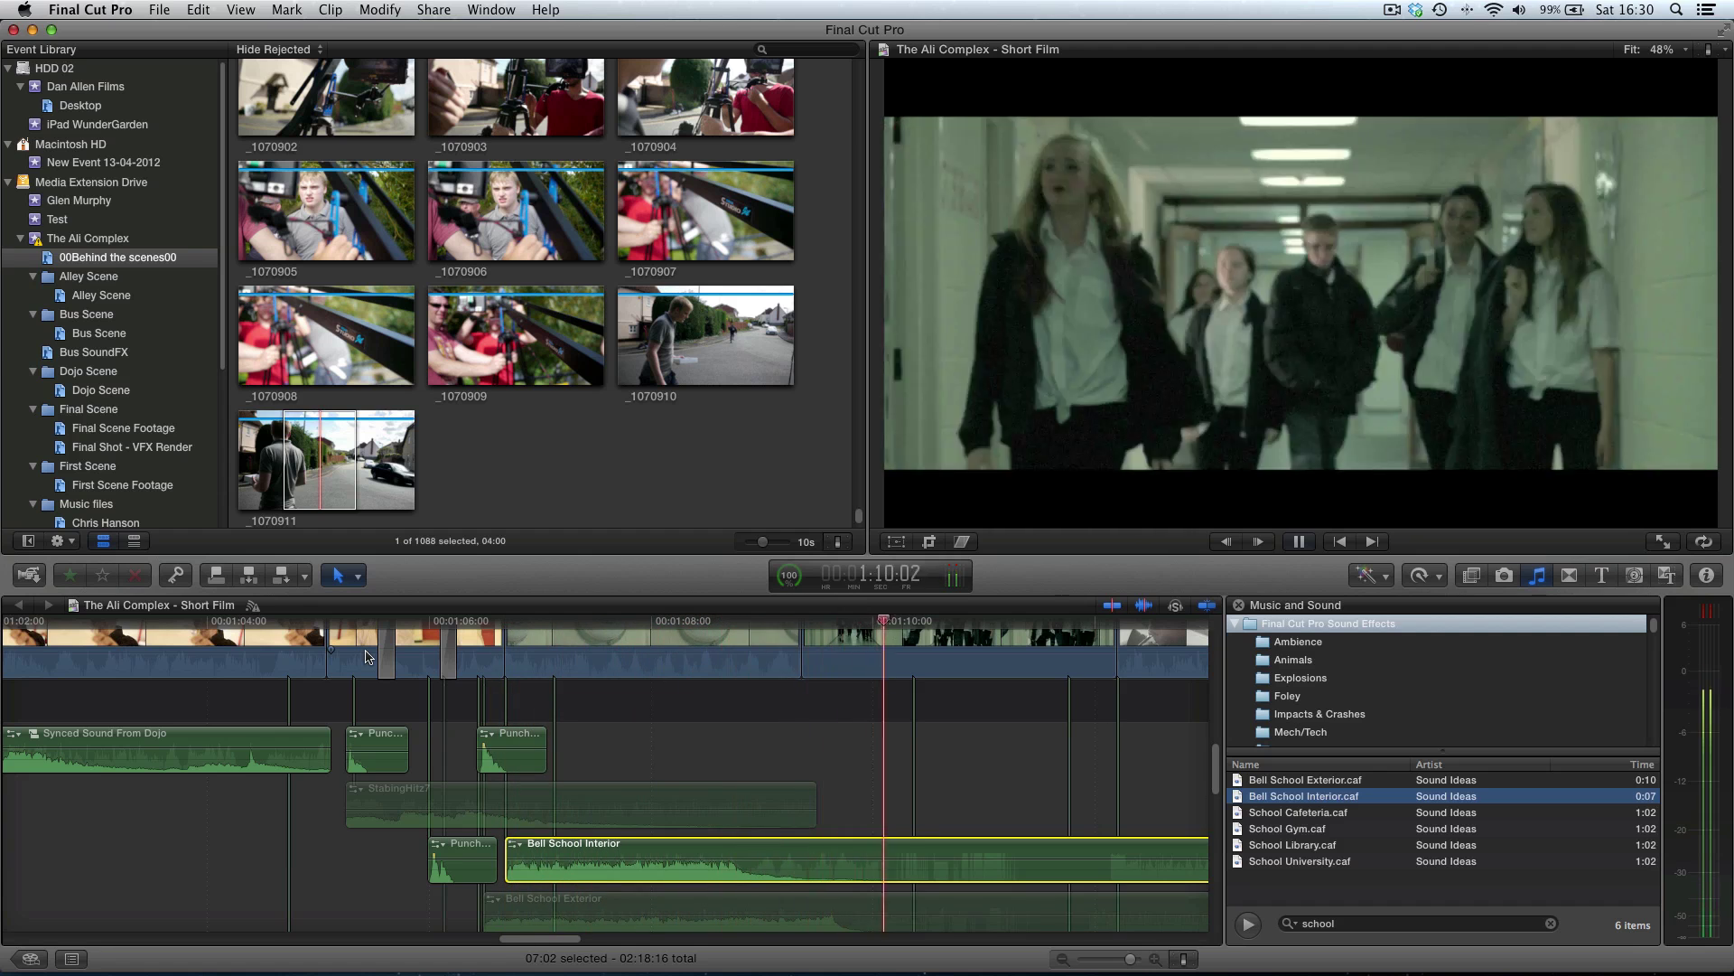
{"action": "key", "text": "space"}
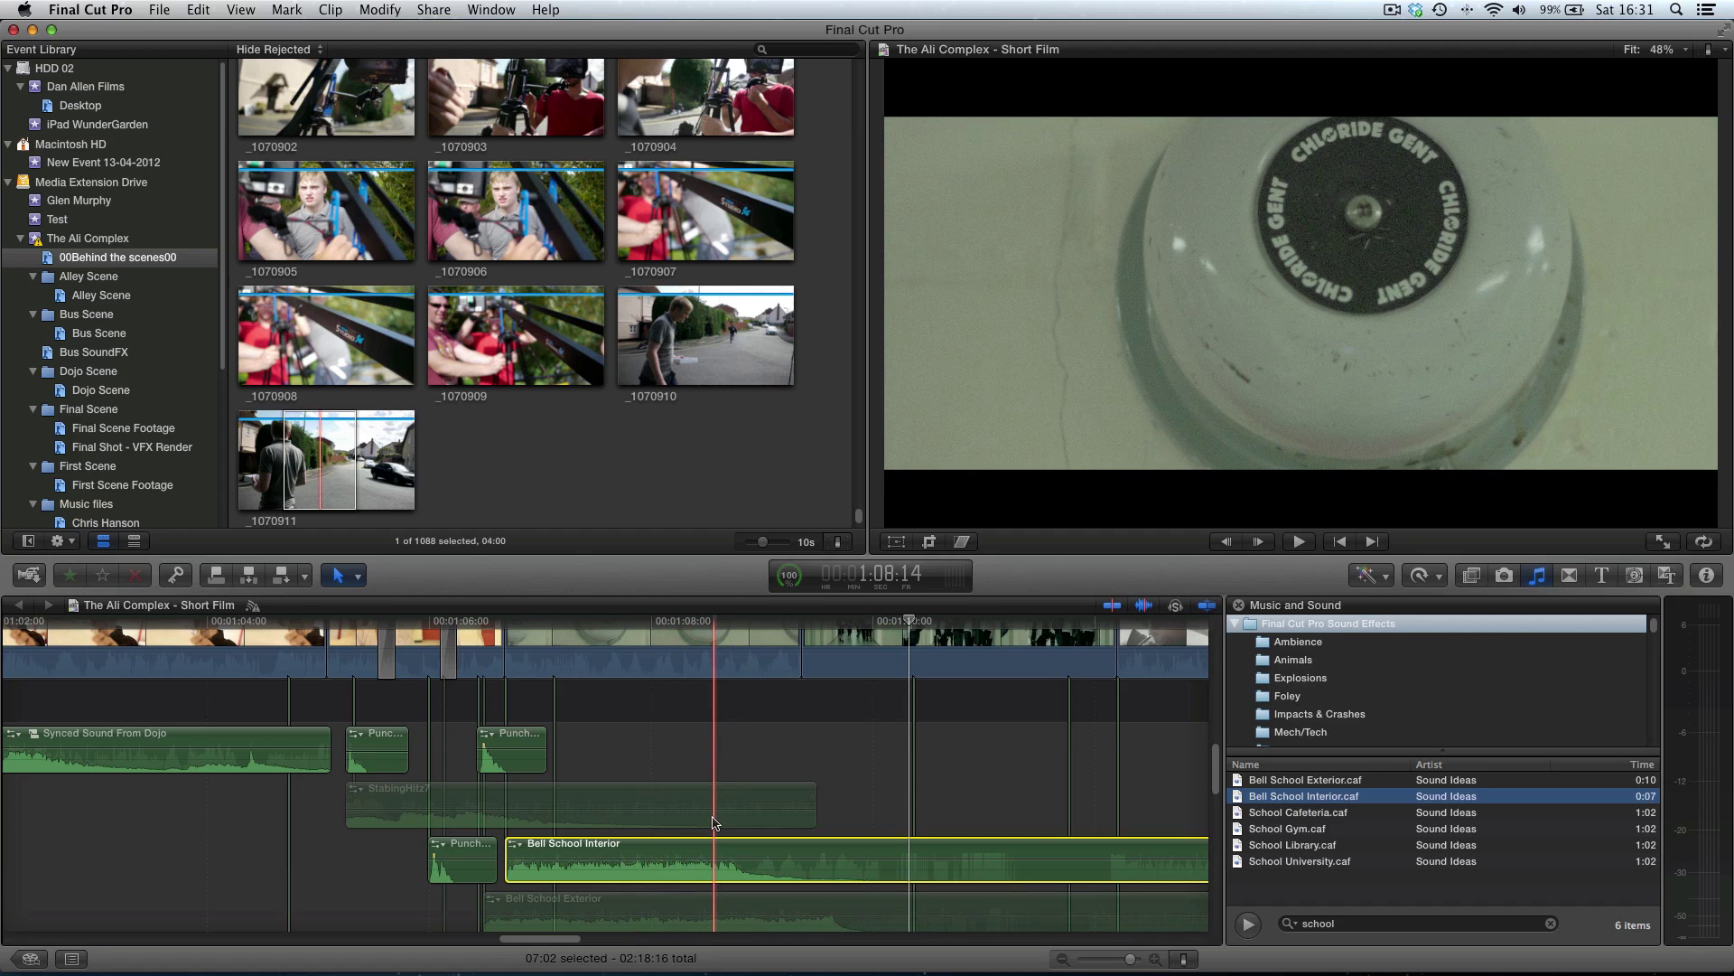
Step: Replay from later in the clip, then Option-drag a copy onto a higher lane near 1:08:00
{"action": "left_click", "coordinate": [813, 820]}
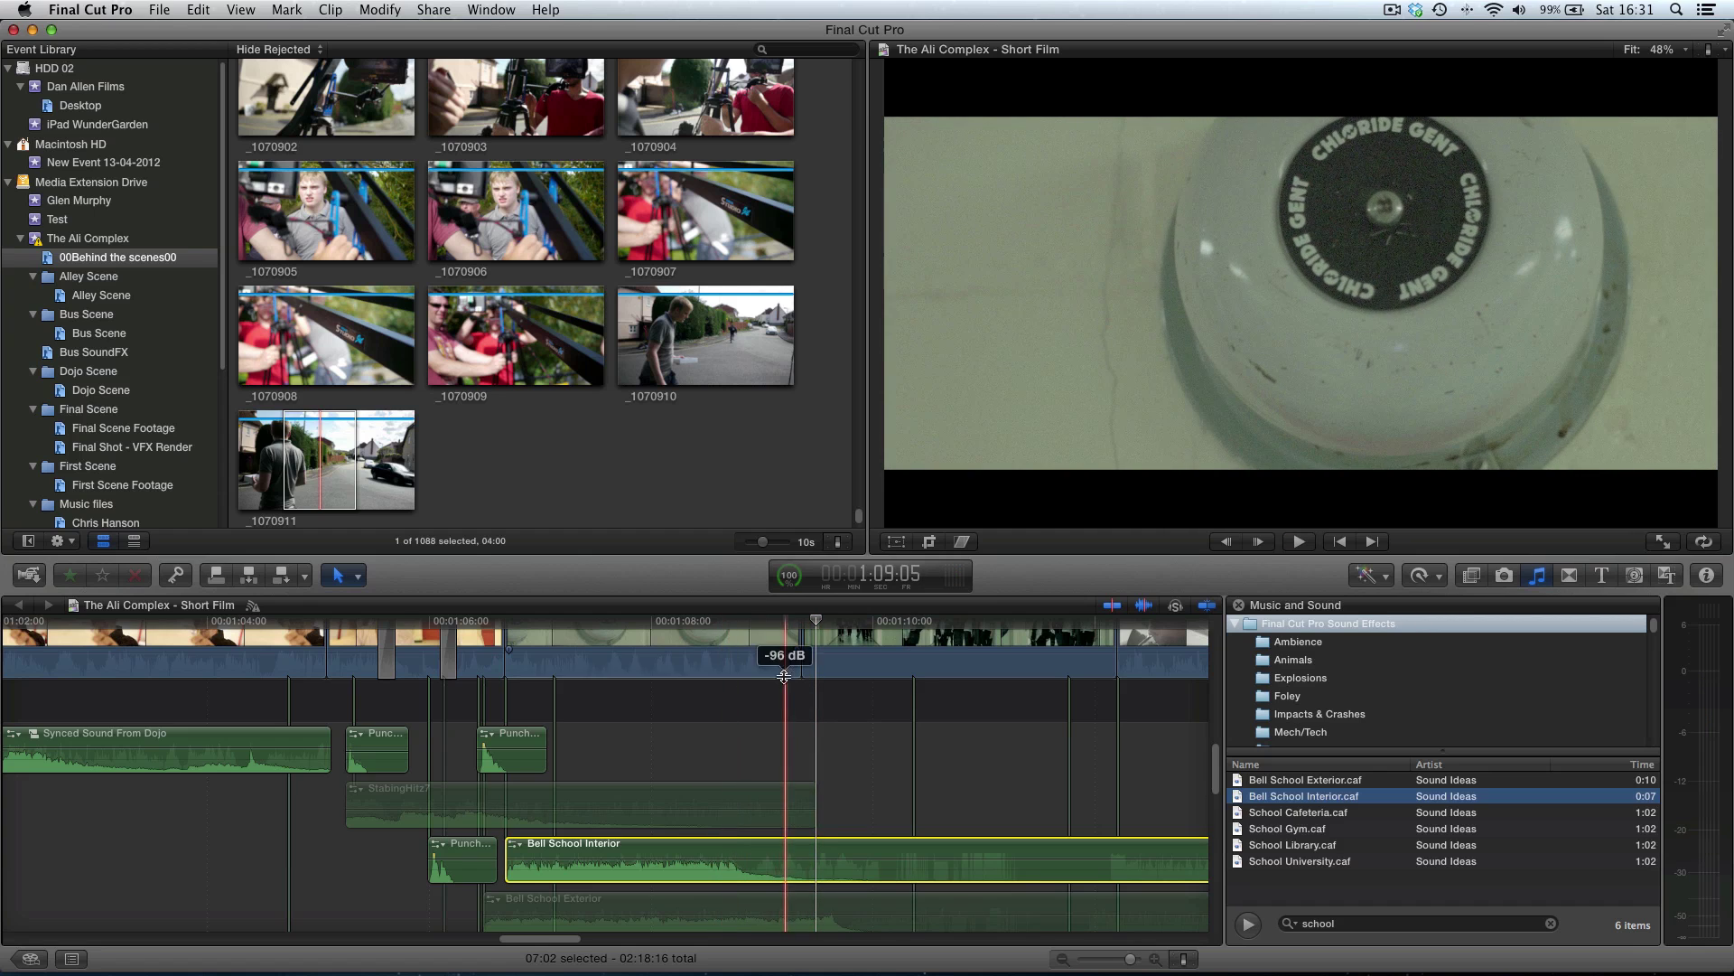
{"action": "scroll", "coordinate": [792, 689], "scroll_direction": "up", "scroll_amount": 5}
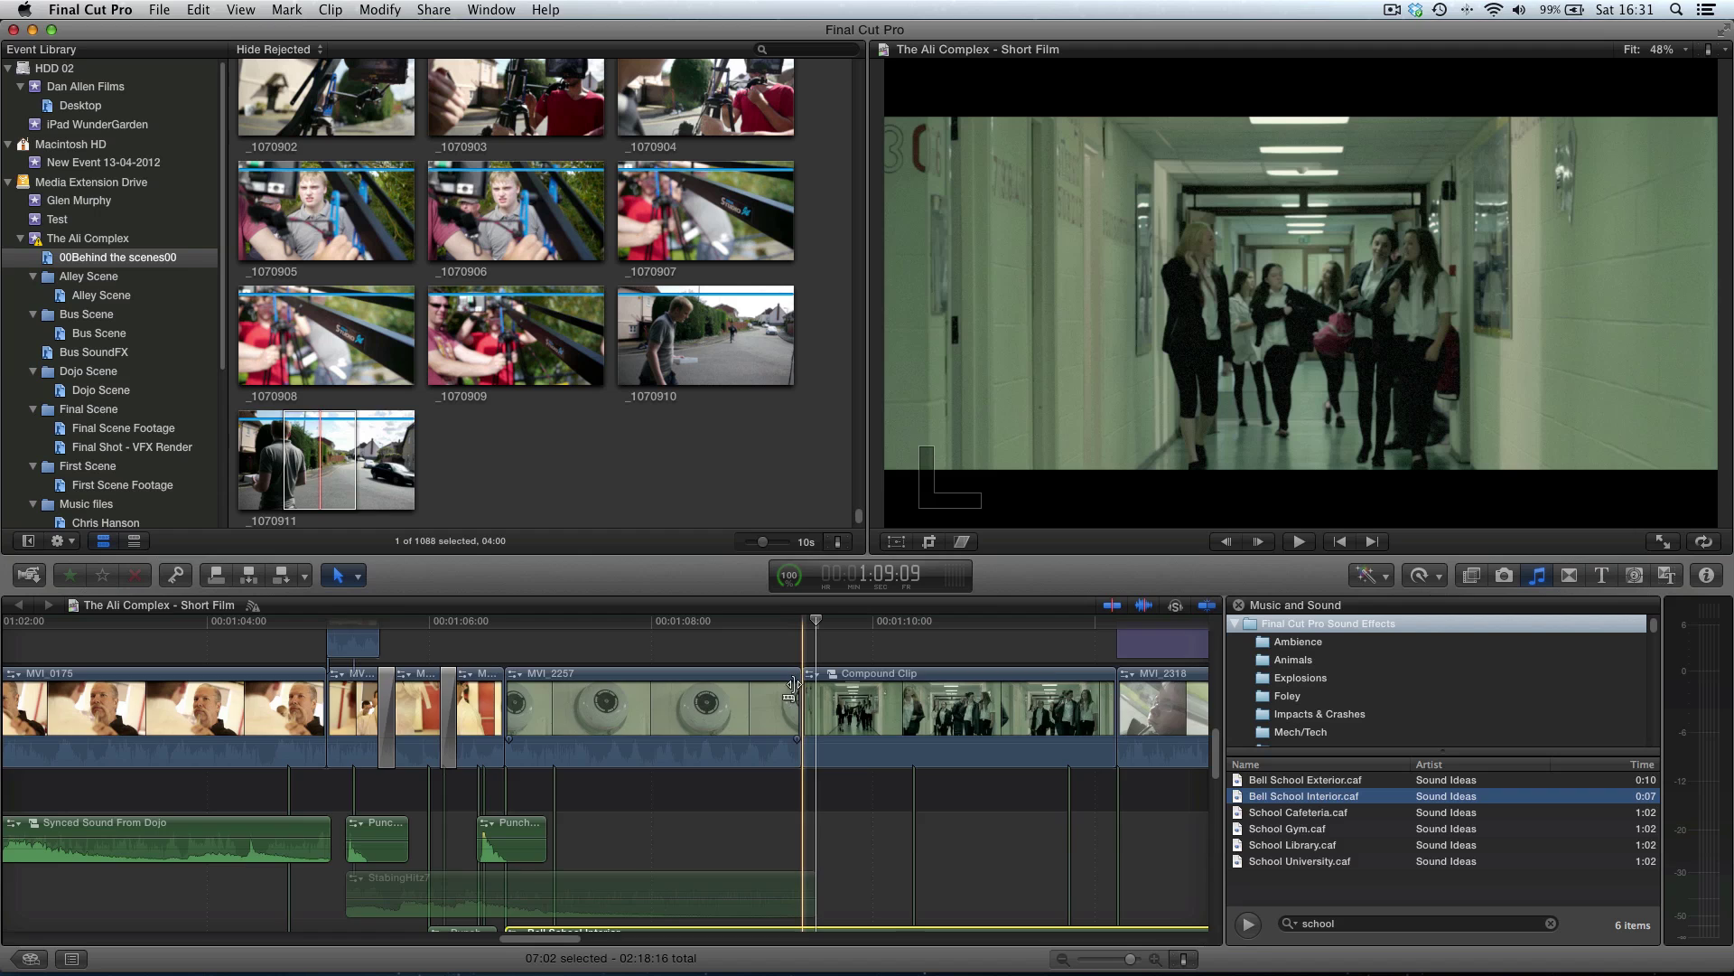
{"action": "scroll", "coordinate": [788, 689], "scroll_direction": "down", "scroll_amount": 5}
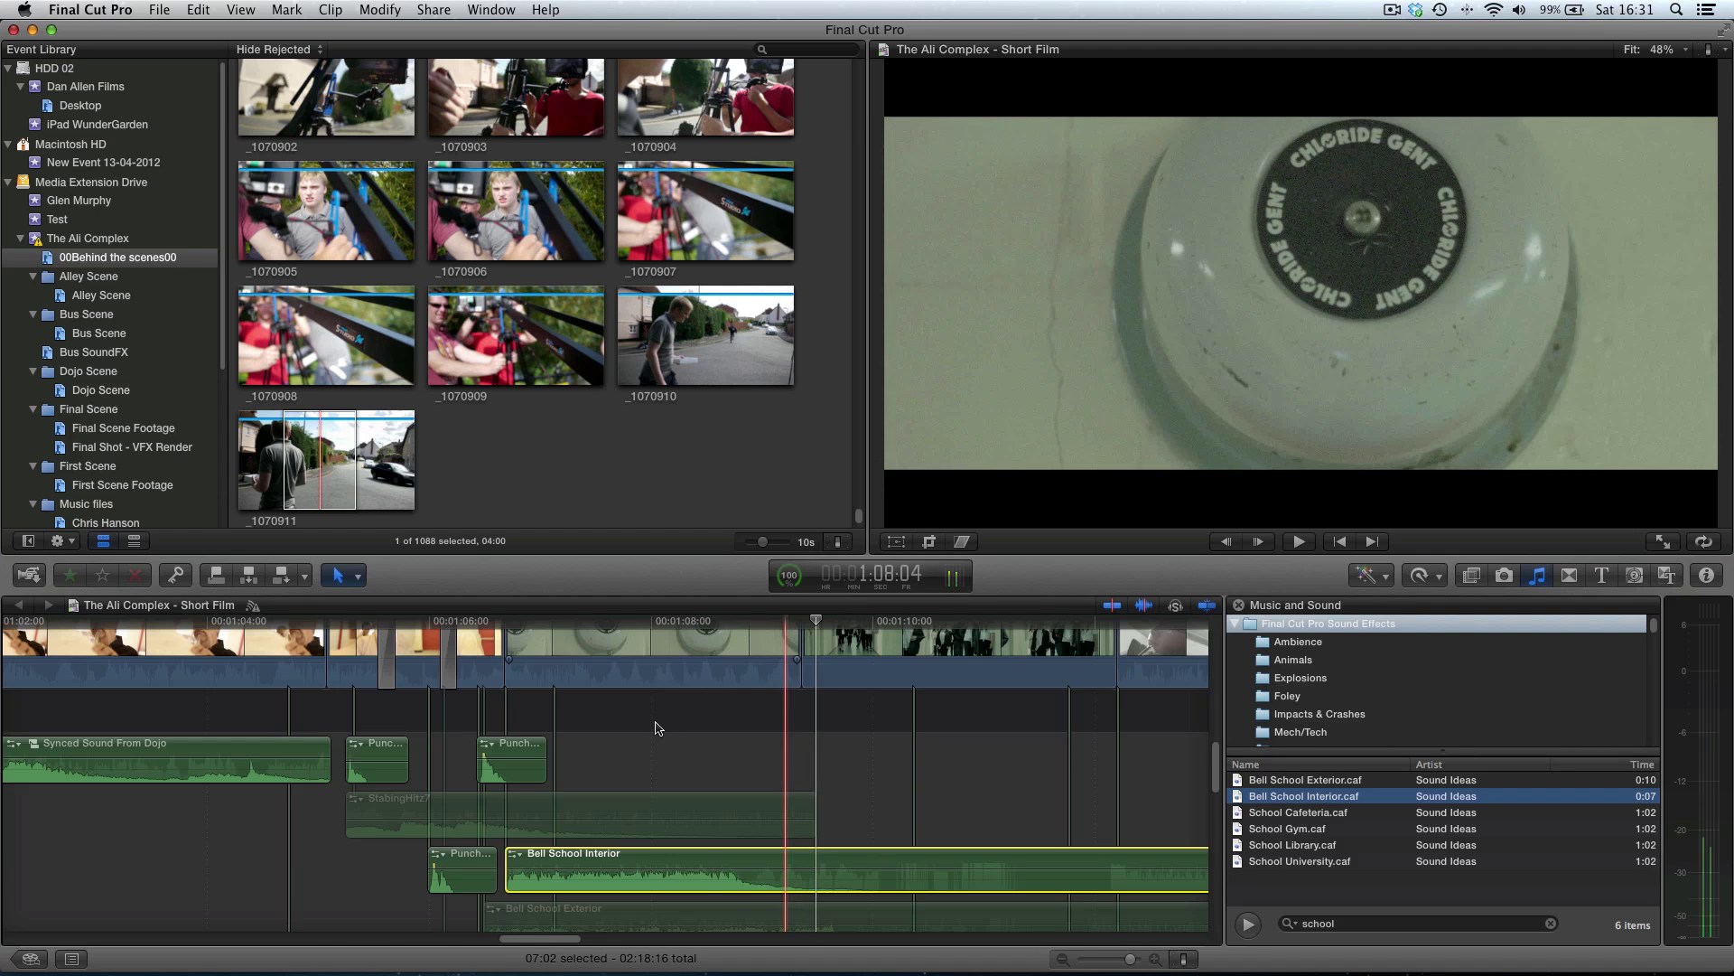
{"action": "key", "text": "space"}
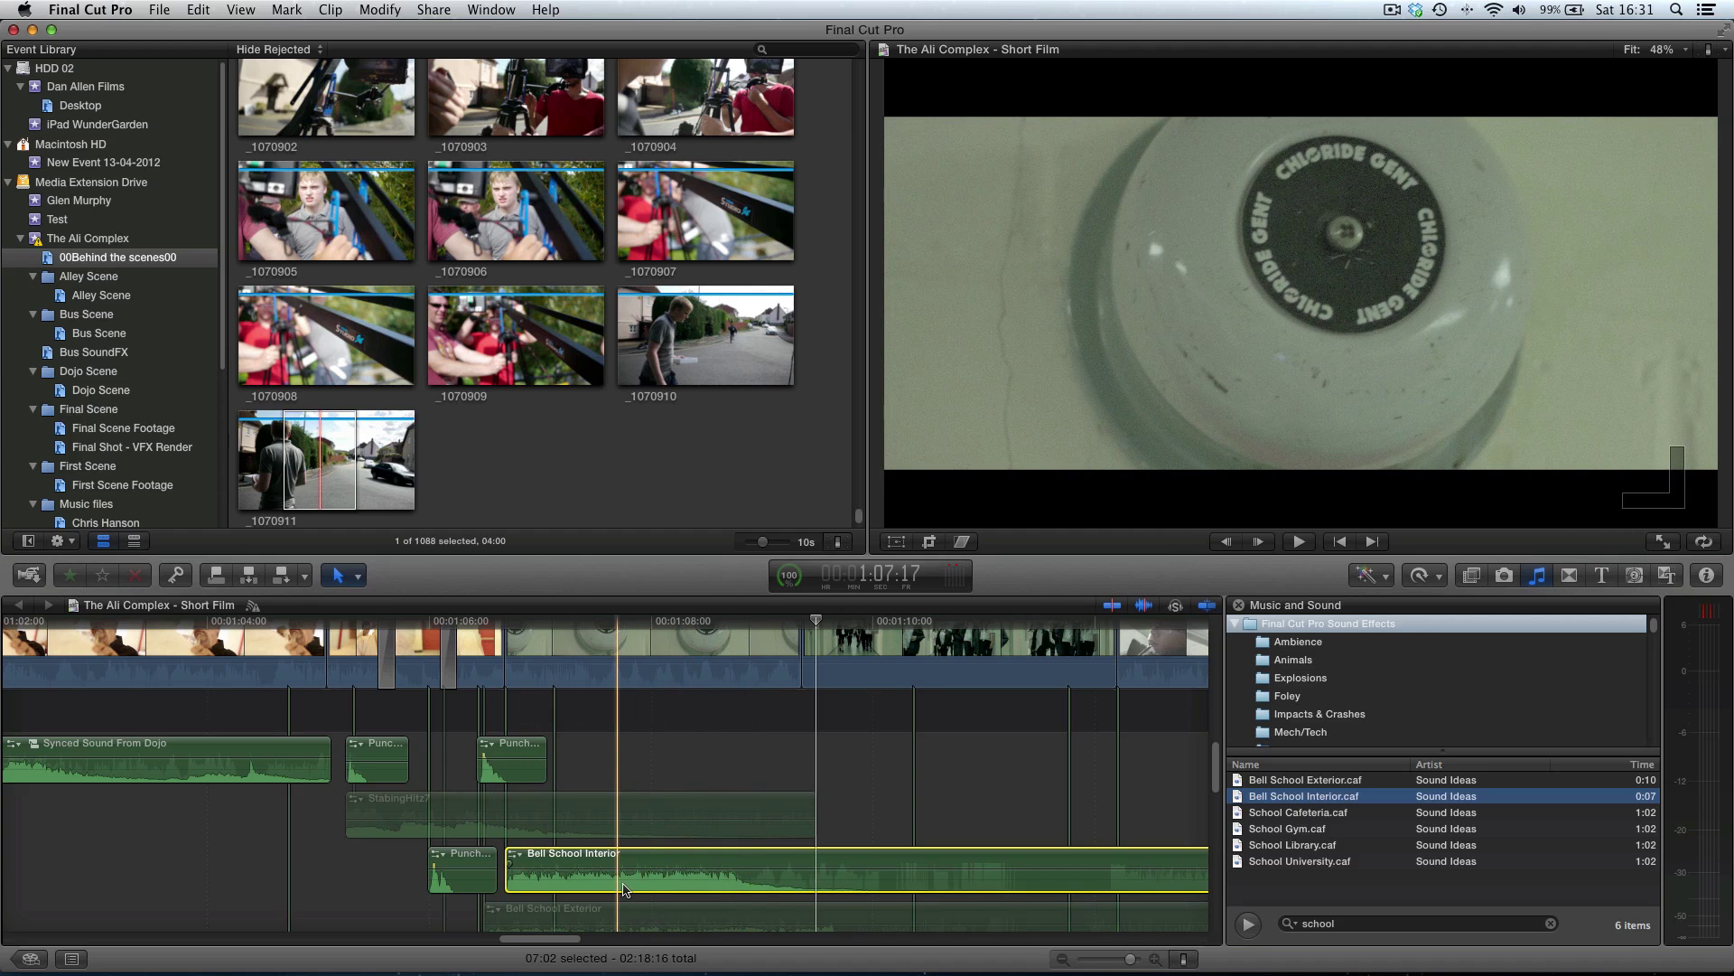
{"action": "left_click_drag", "start_coordinate": [623, 889], "coordinate": [769, 877]}
{"action": "scroll", "coordinate": [769, 876], "scroll_direction": "down", "scroll_amount": 5}
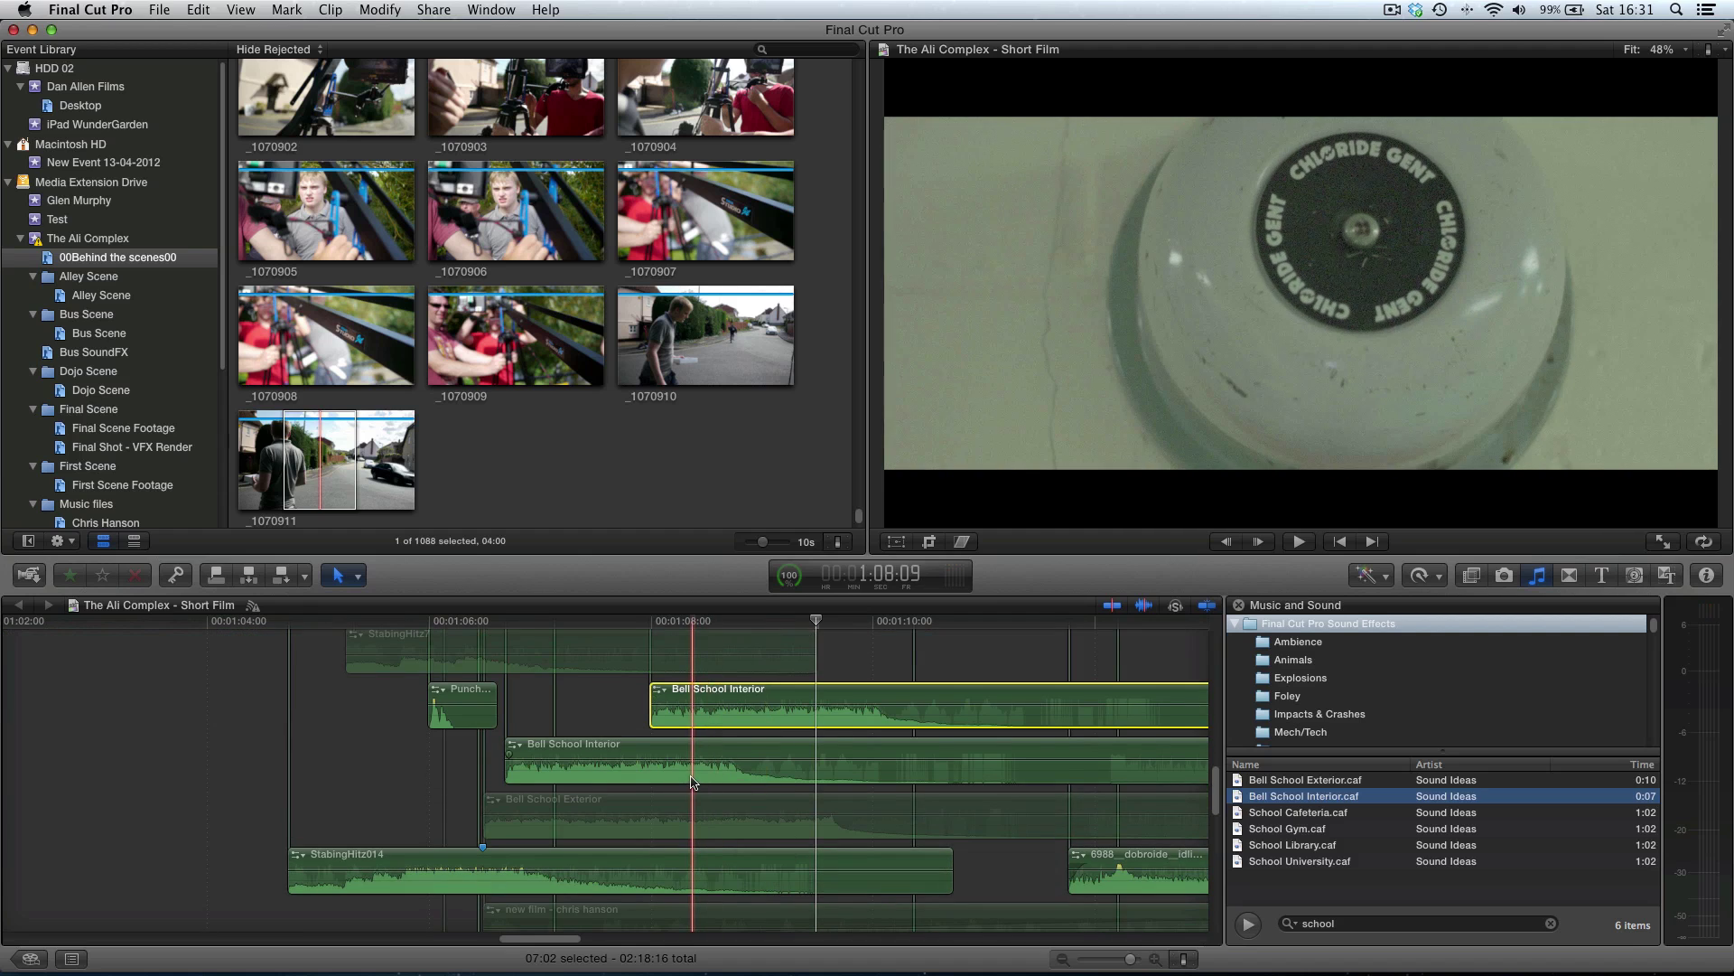
Step: Trim the original Bell School Interior clip to end just past the copy's start, then play the overlap
{"action": "left_click", "coordinate": [692, 782]}
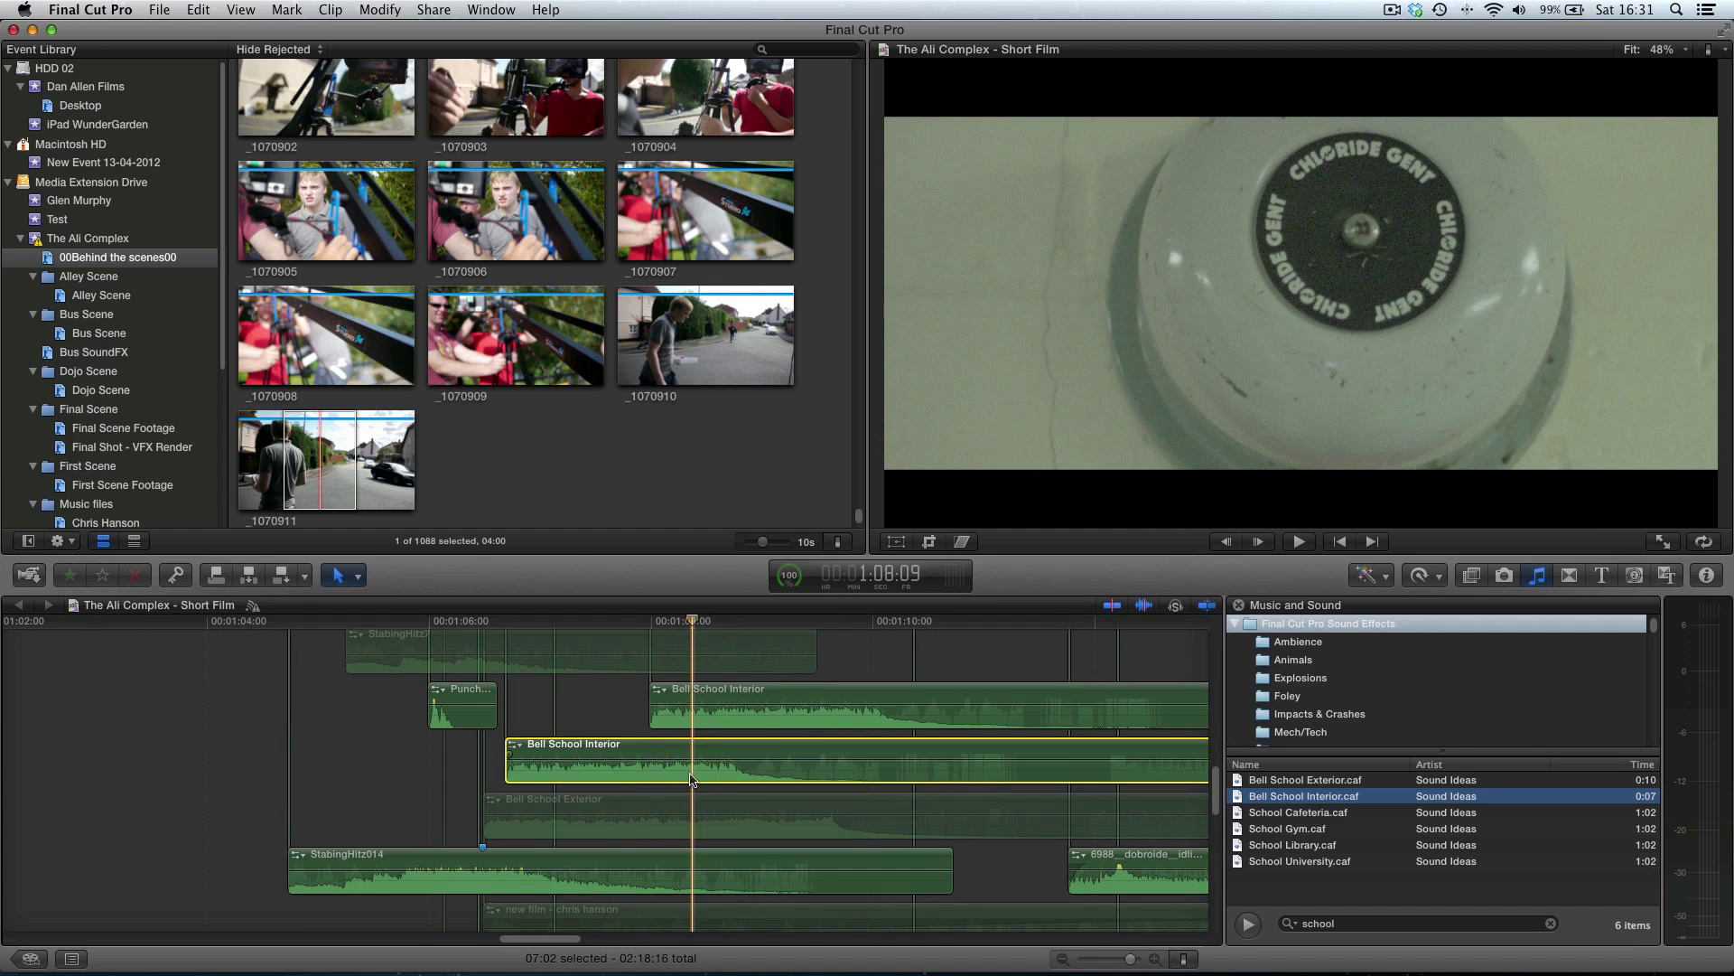
{"action": "key", "text": "alt+bracketright"}
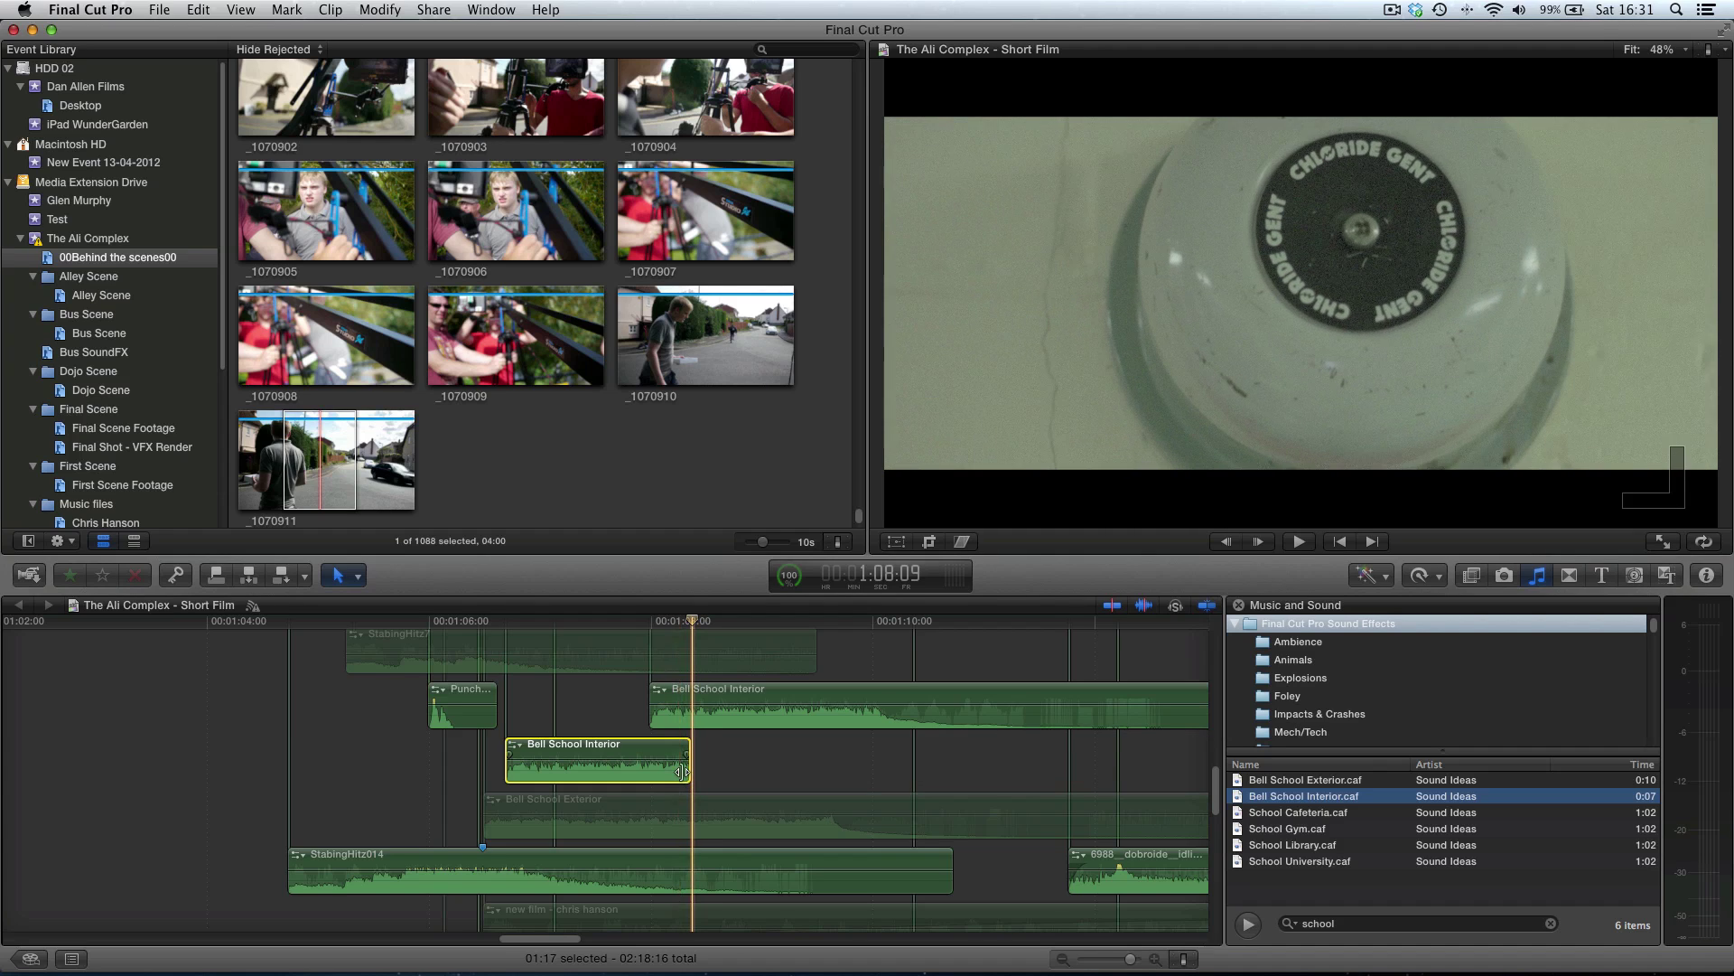
{"action": "left_click", "coordinate": [682, 771]}
{"action": "left_click_drag", "start_coordinate": [682, 771], "coordinate": [662, 768]}
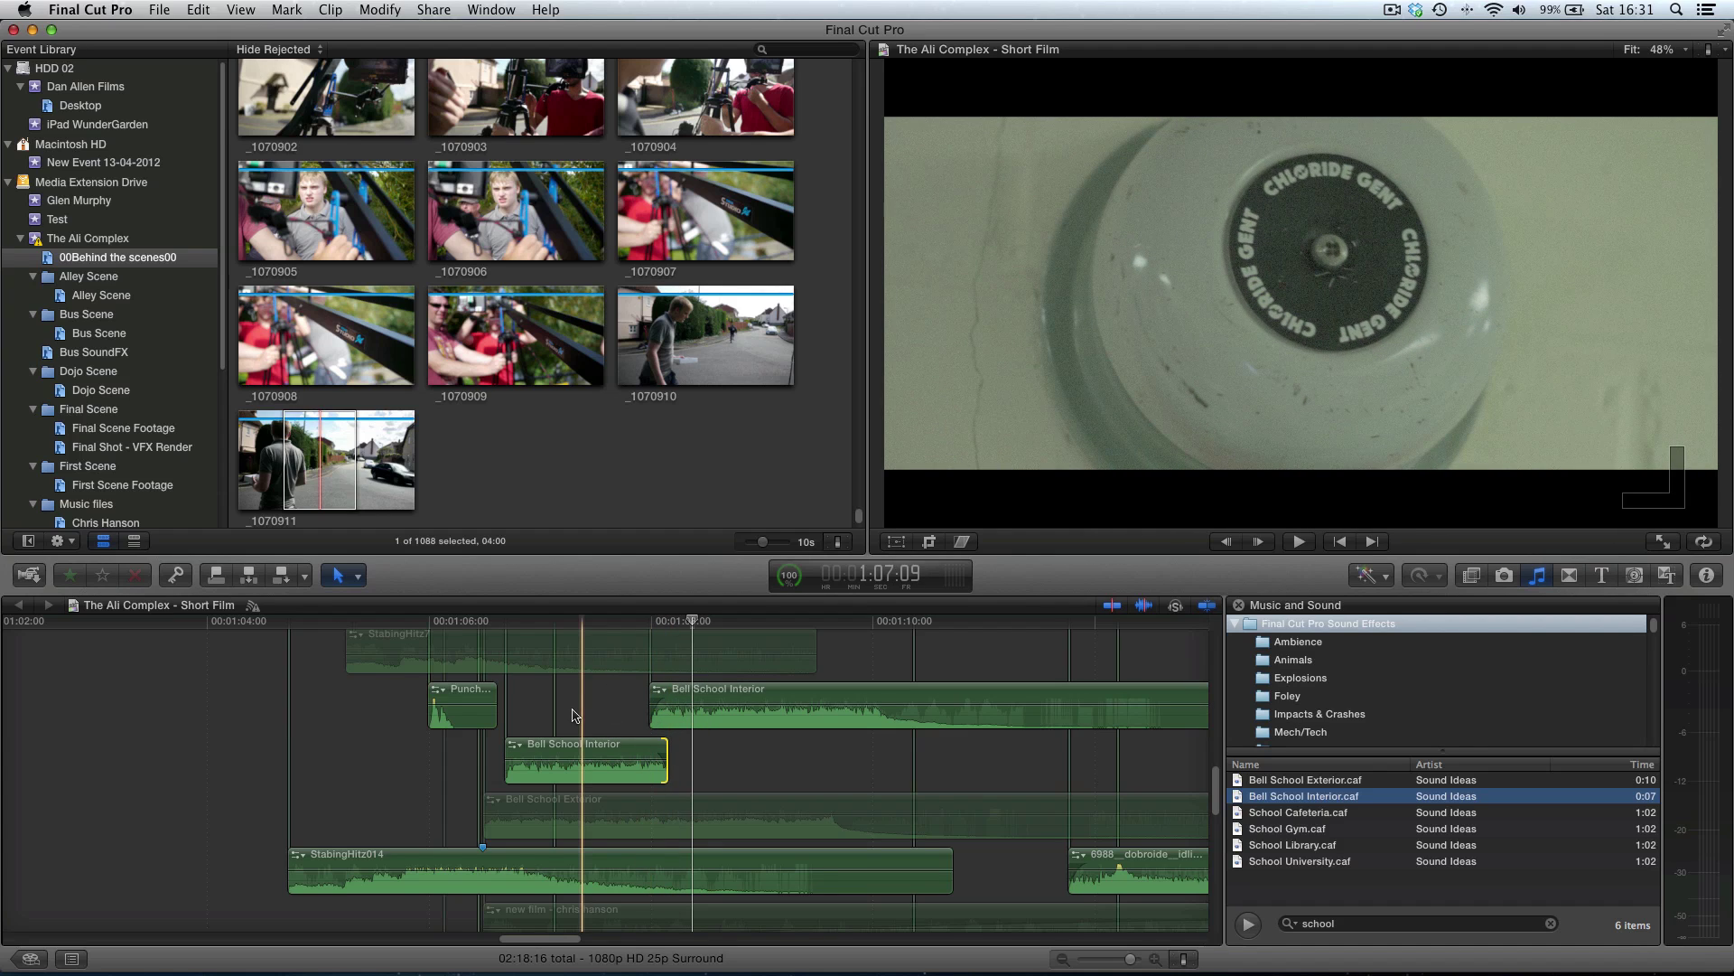
{"action": "key", "text": "space"}
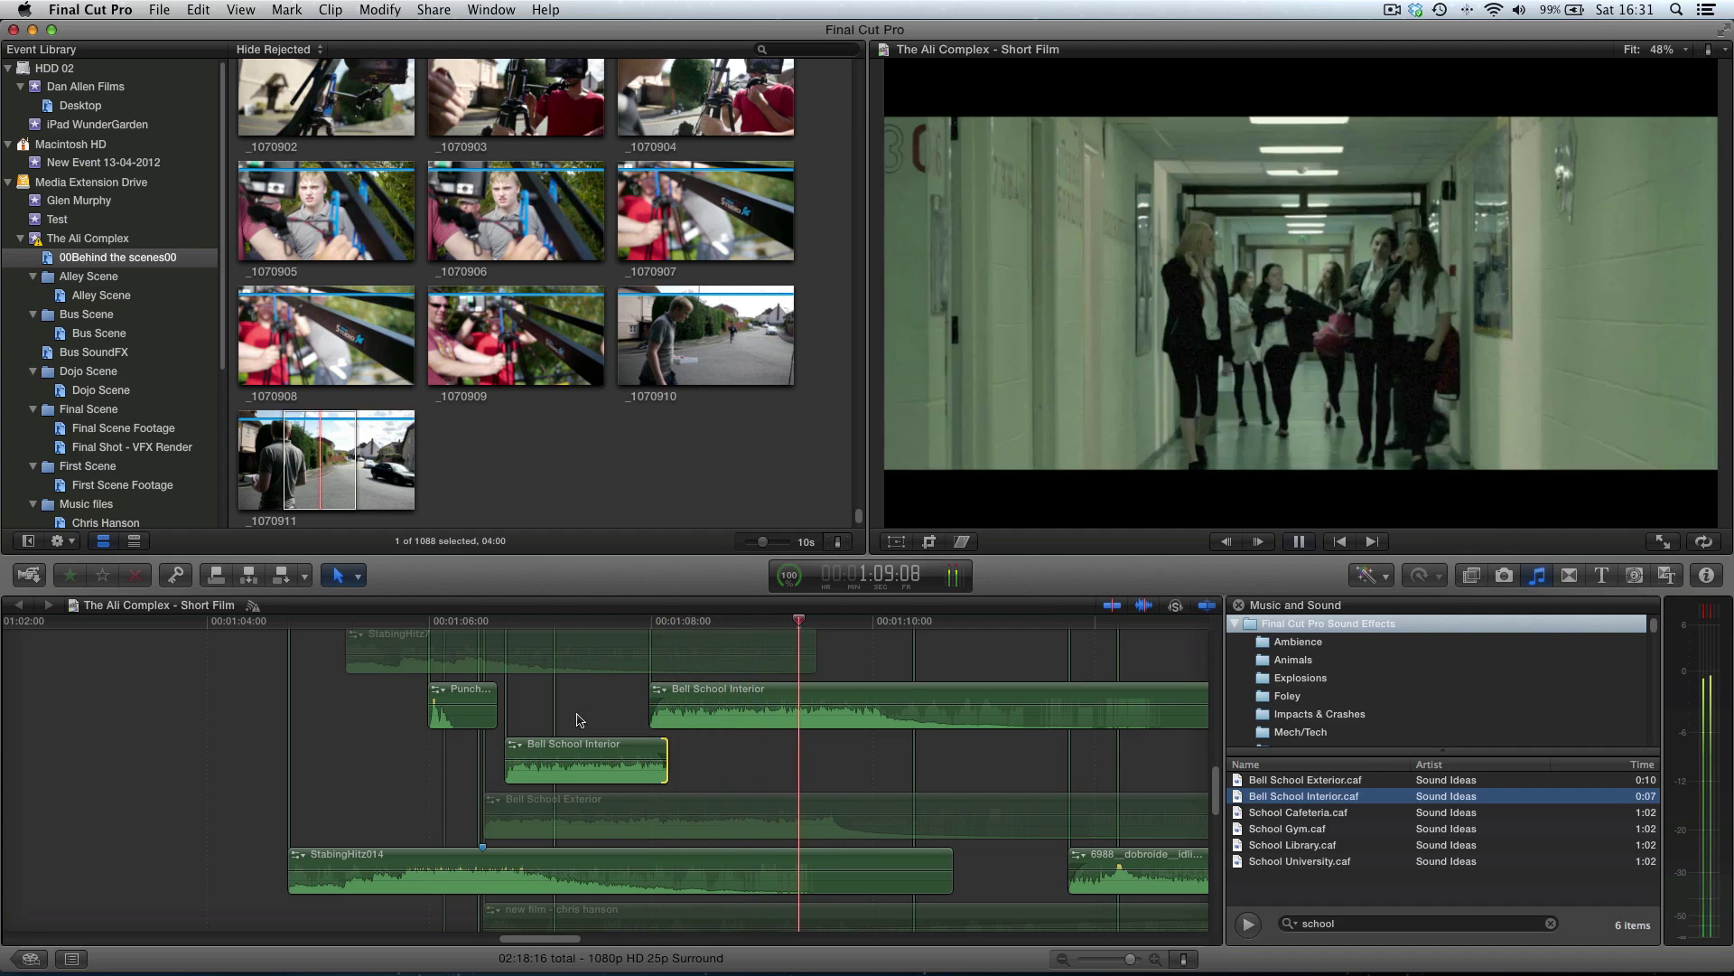
{"action": "key", "text": "space"}
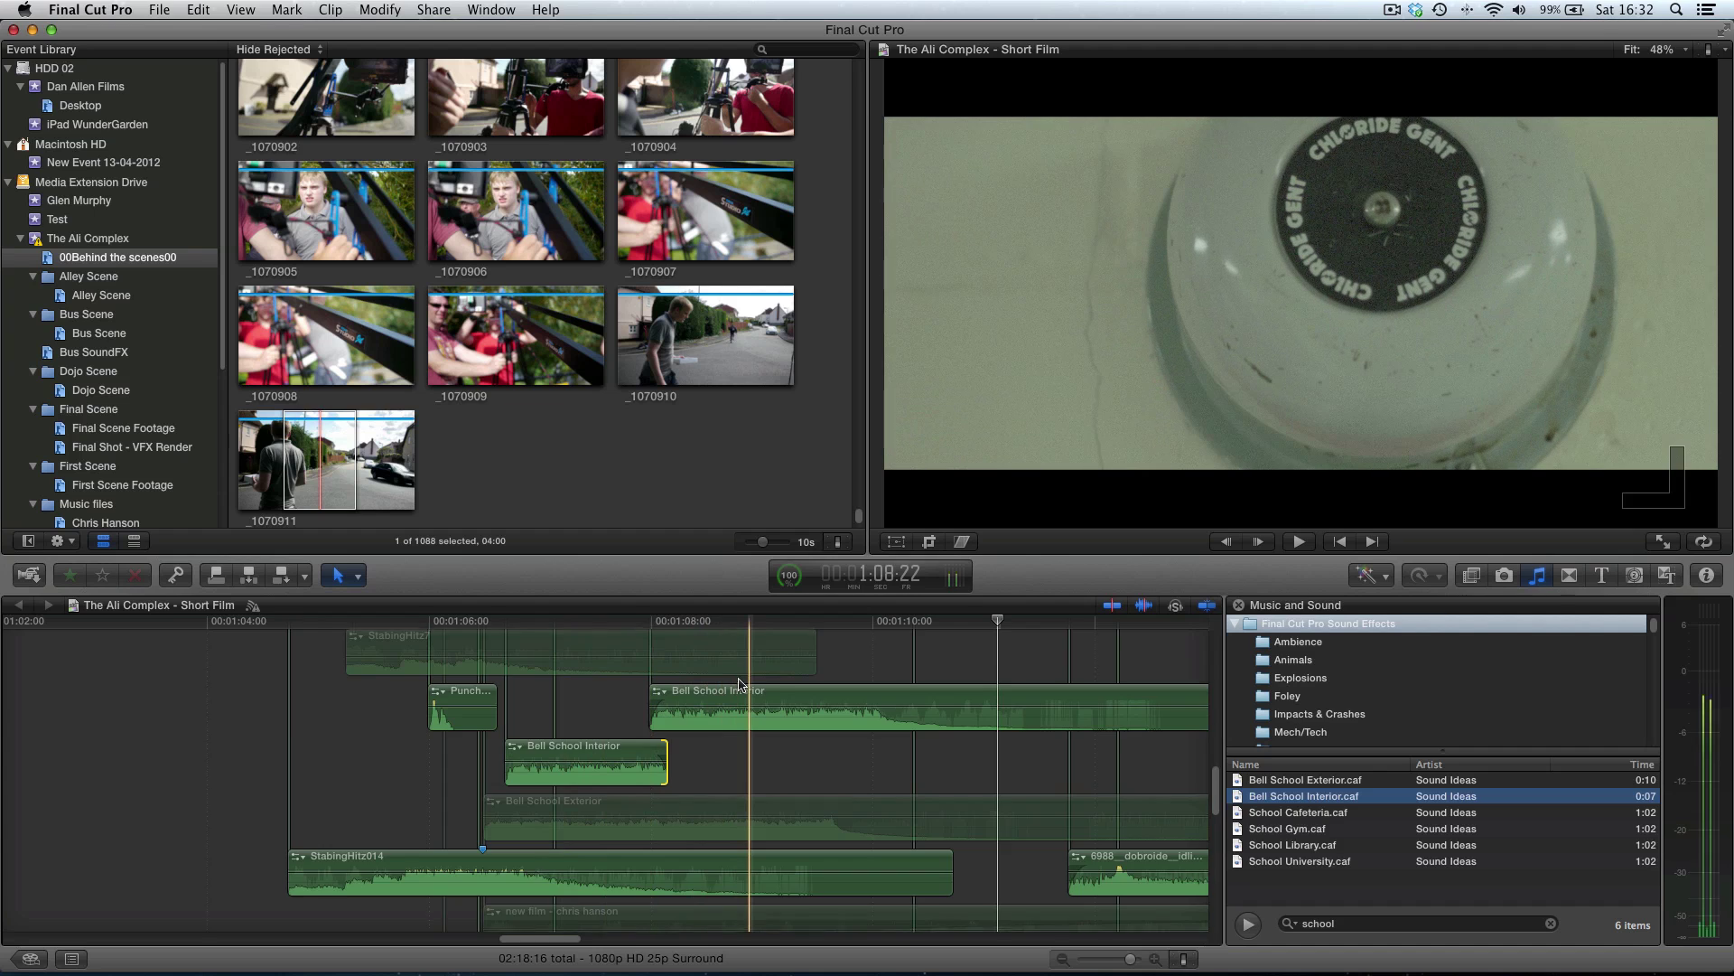
Step: Play through the transition between the two Bell School Interior clips
{"action": "scroll", "coordinate": [739, 684], "scroll_direction": "up", "scroll_amount": 5}
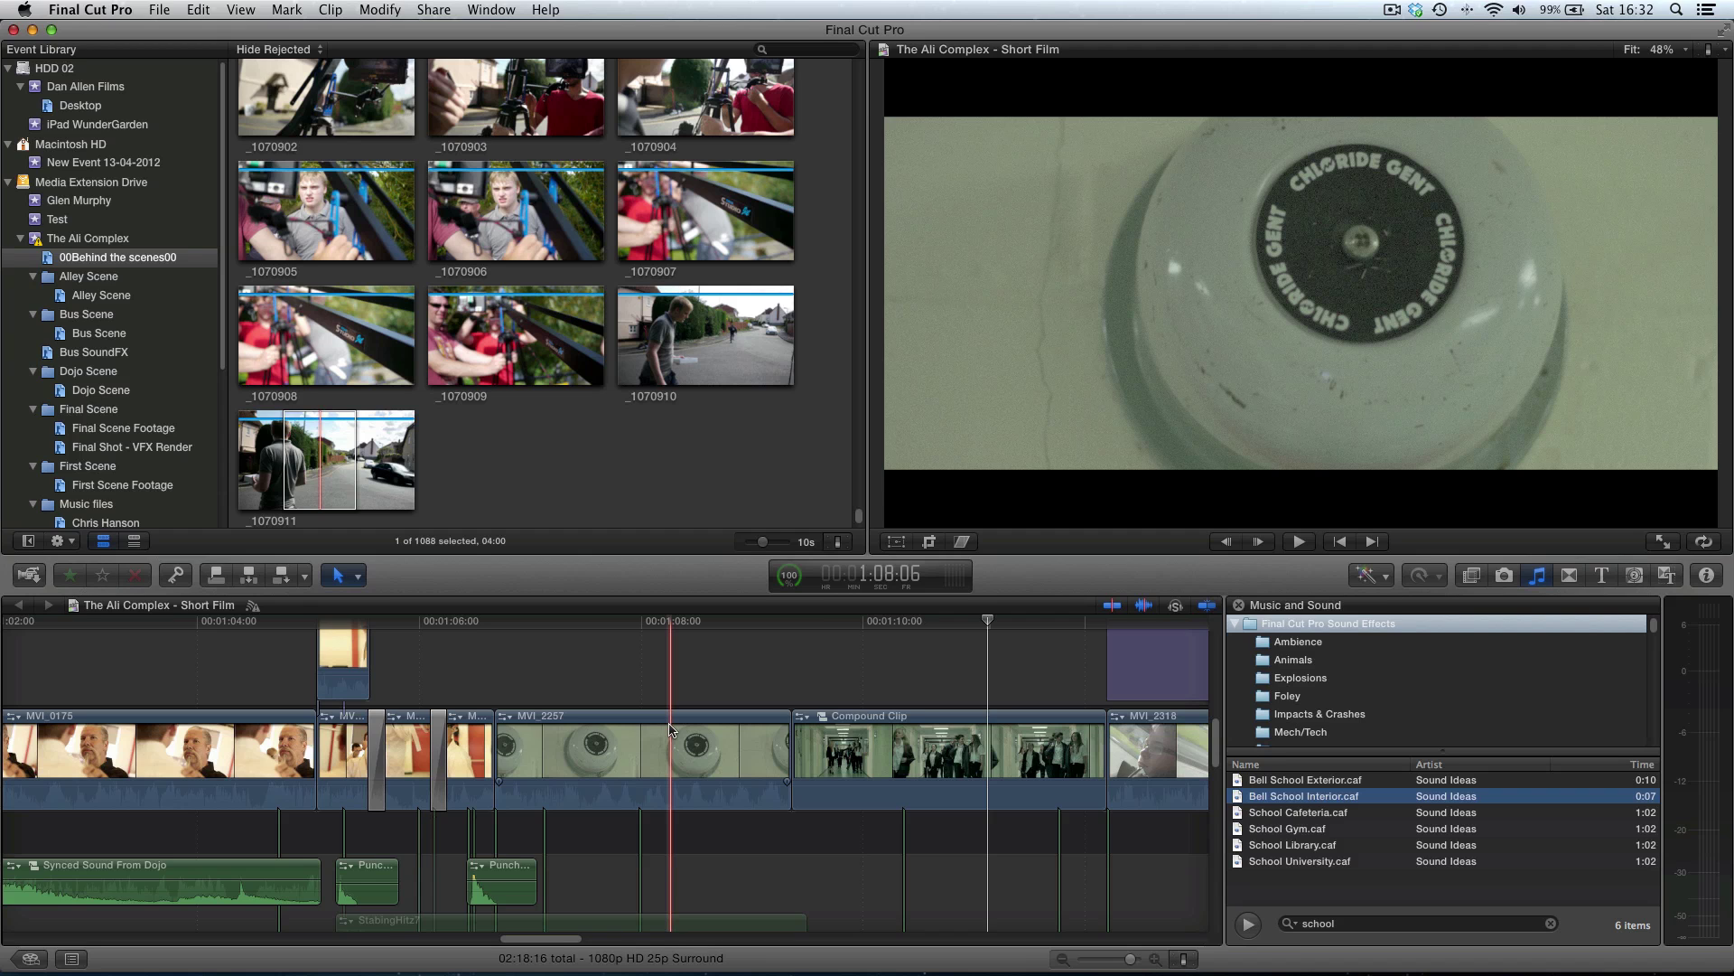
{"action": "key", "text": "space"}
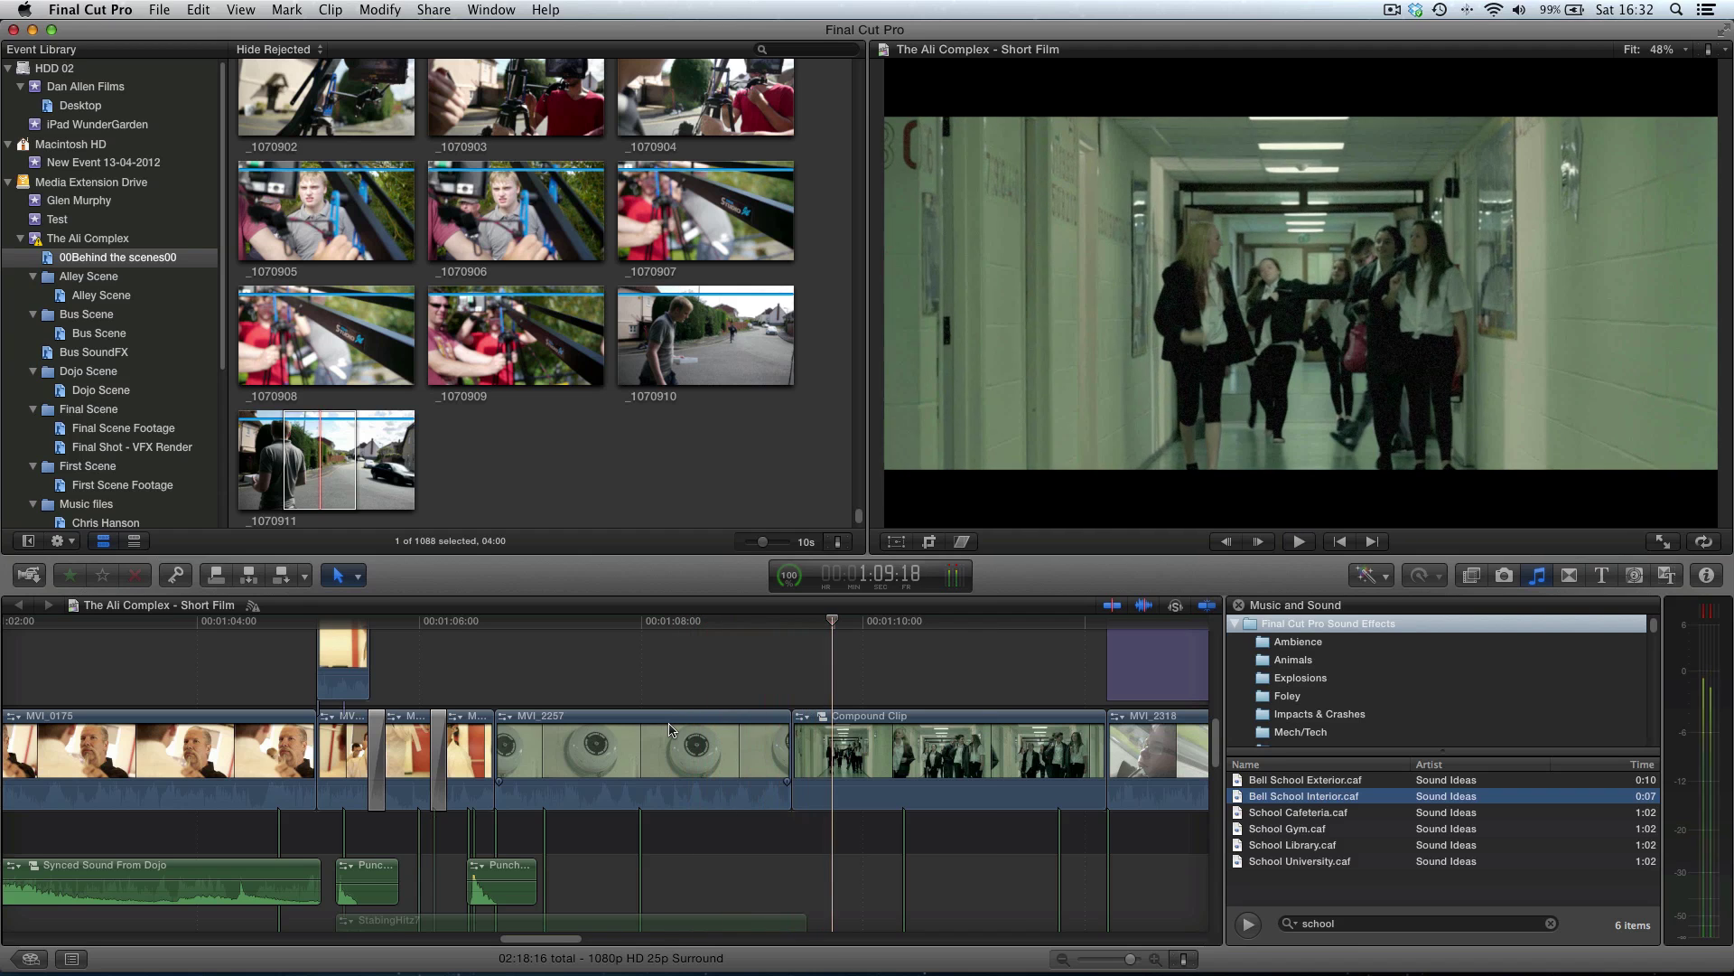
{"action": "key", "text": "space"}
{"action": "scroll", "coordinate": [717, 749], "scroll_direction": "down", "scroll_amount": 4}
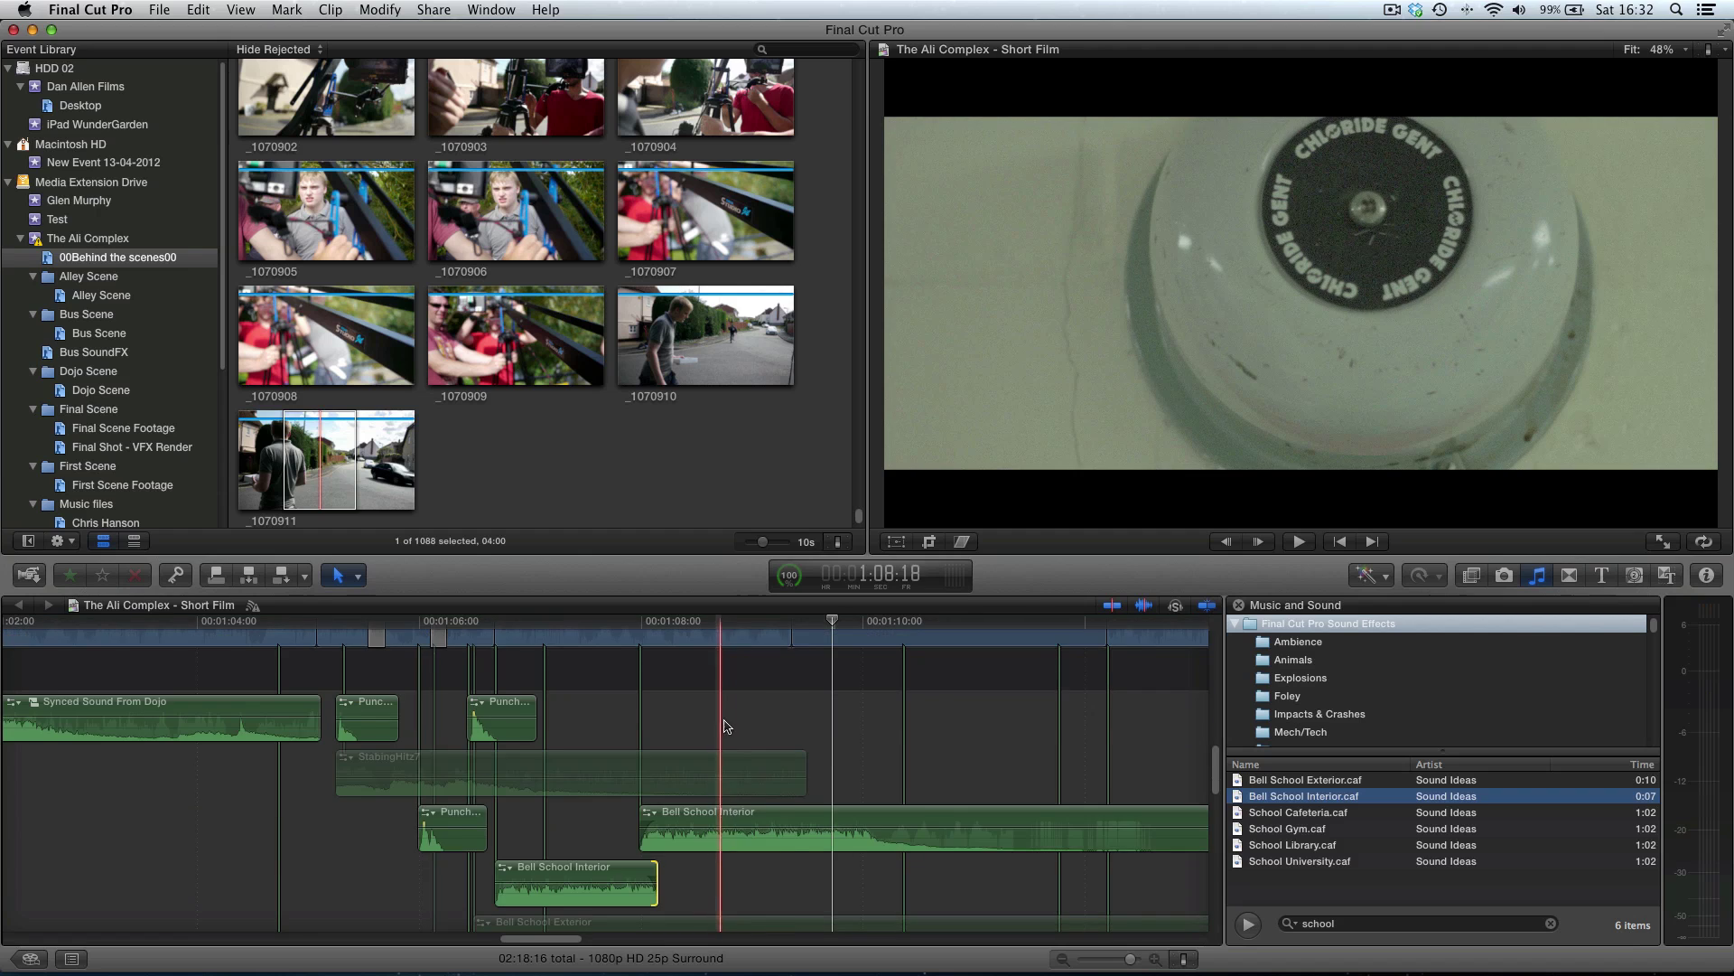
Step: Split the upper Bell School Interior clip at about 1:09:09
{"action": "left_click", "coordinate": [794, 664]}
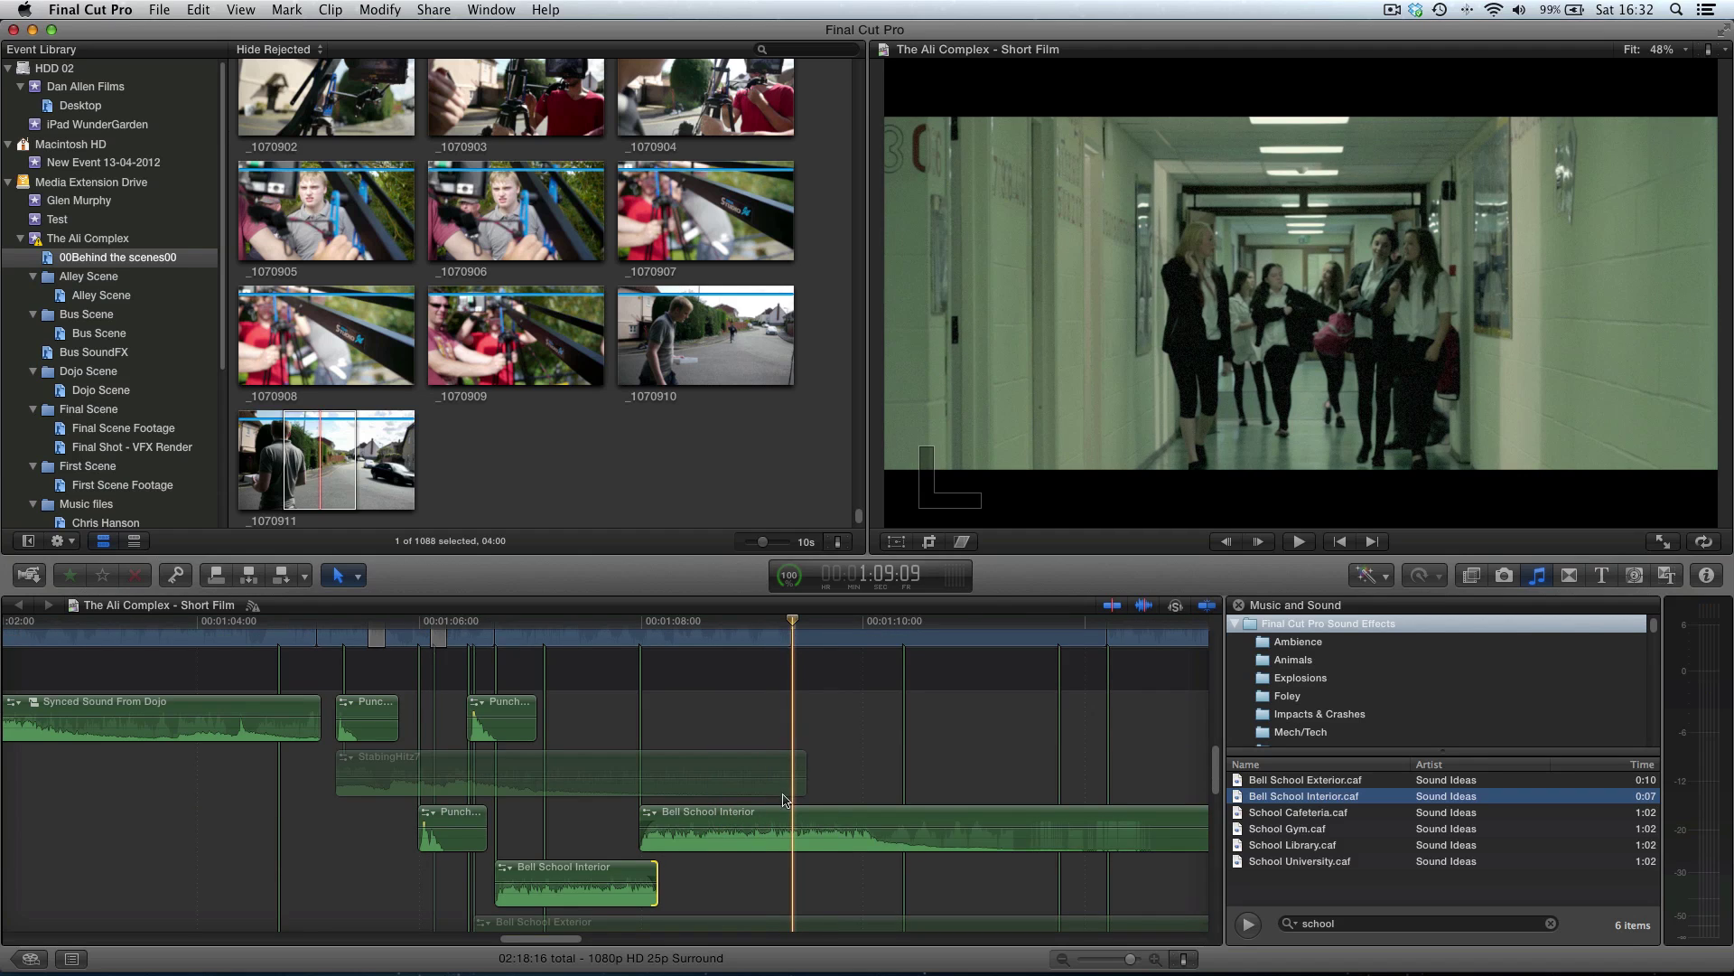
{"action": "scroll", "coordinate": [795, 750], "scroll_direction": "up", "scroll_amount": 3}
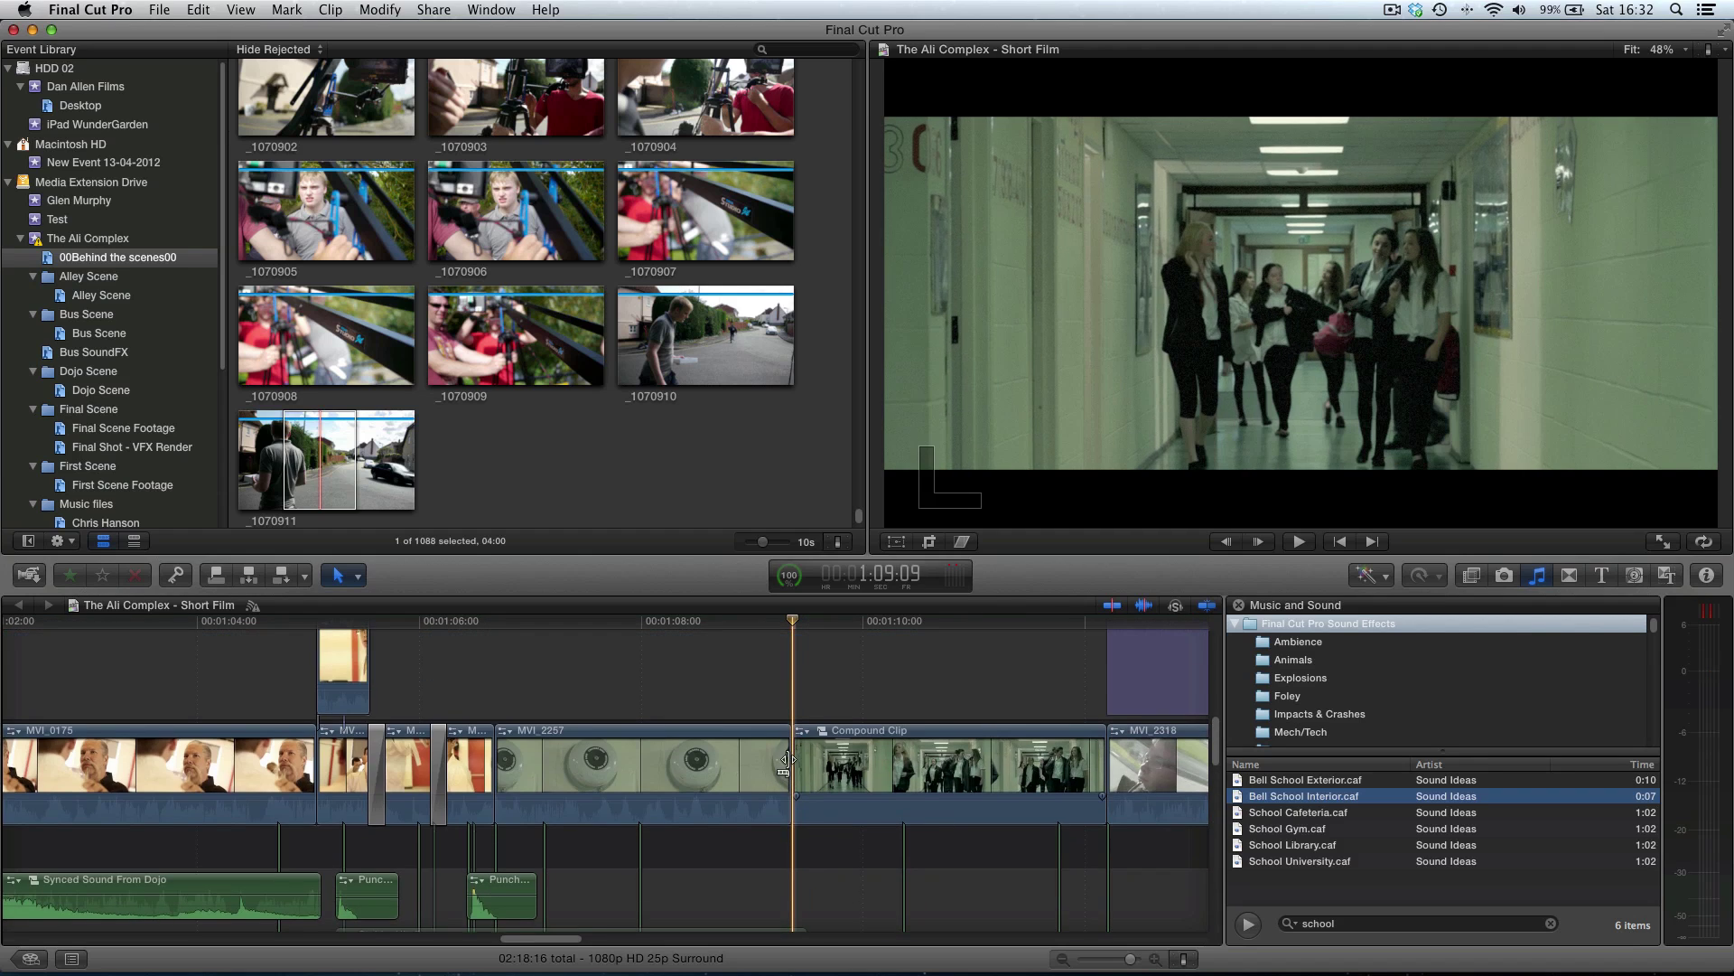
{"action": "scroll", "coordinate": [792, 774], "scroll_direction": "down", "scroll_amount": 3}
{"action": "left_click", "coordinate": [794, 822]}
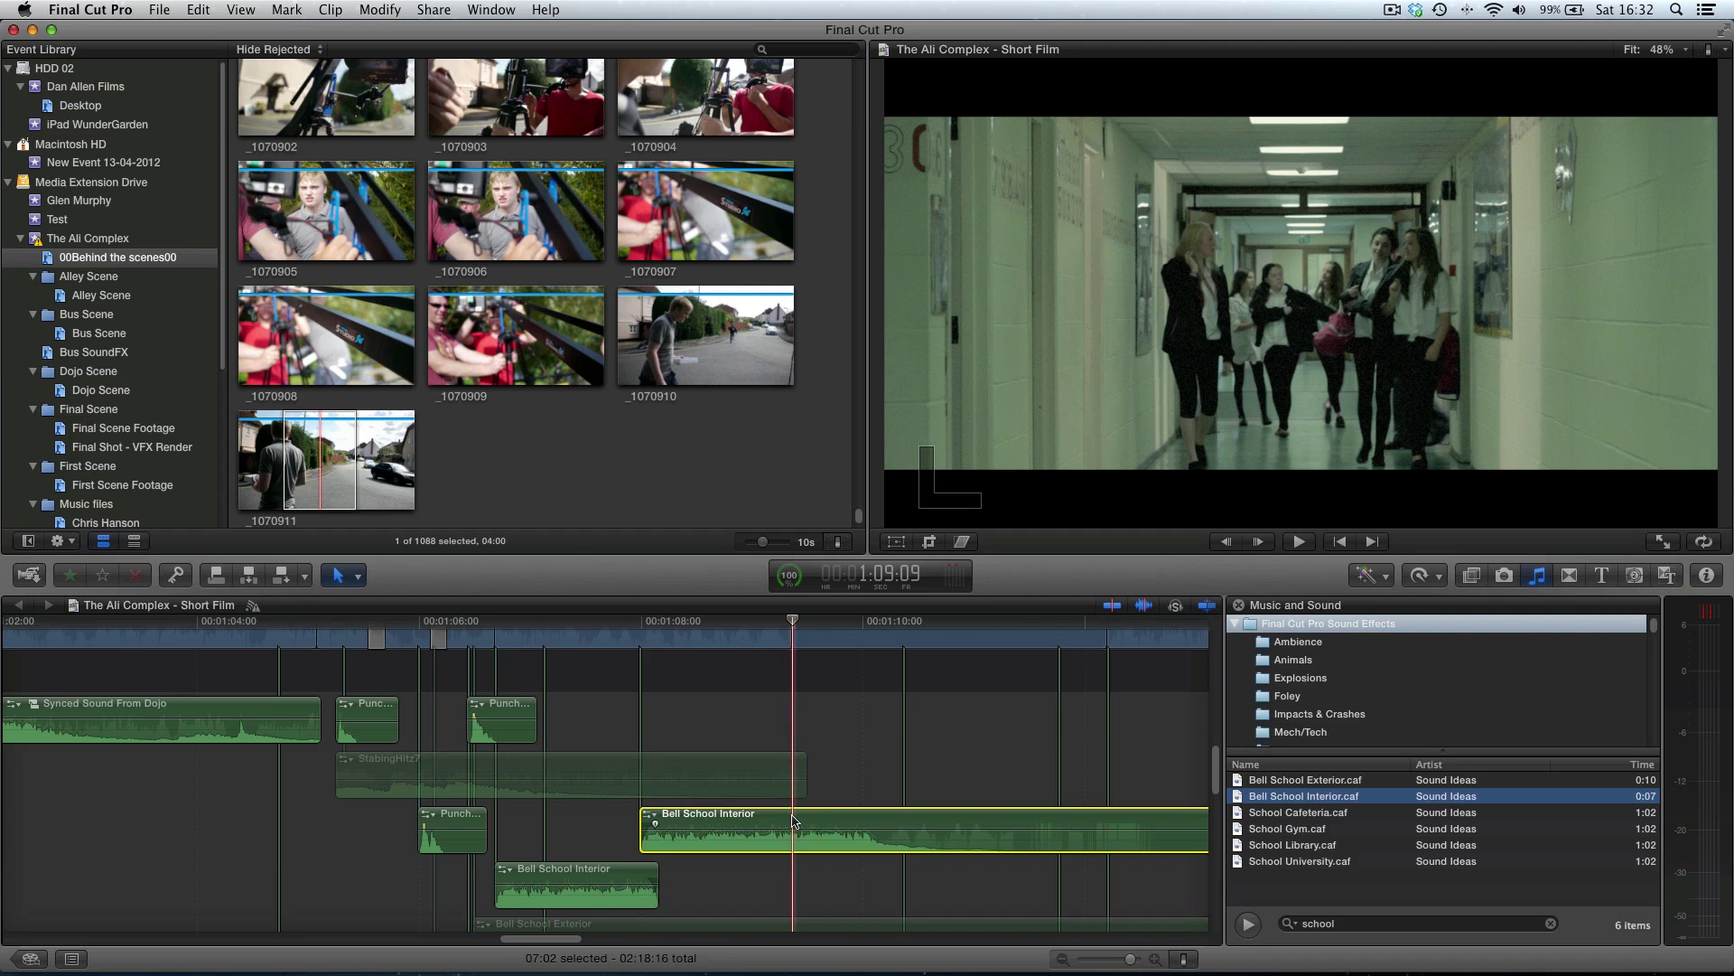
{"action": "key", "text": "super+b"}
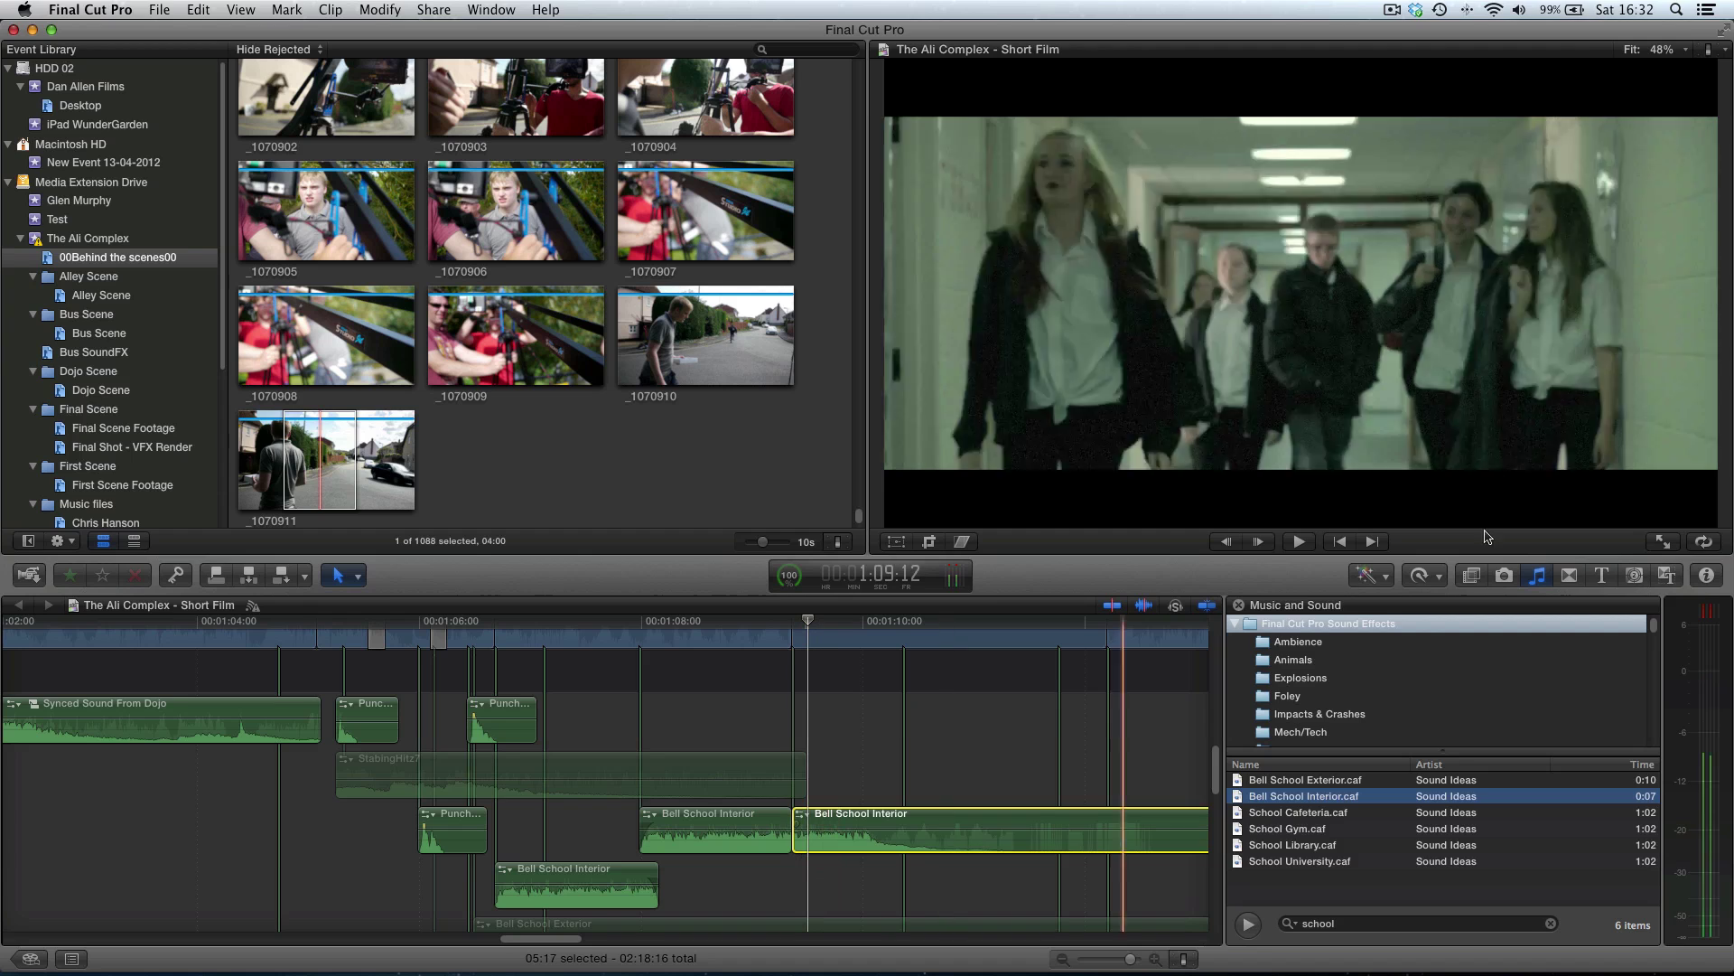
{"action": "left_click", "coordinate": [1704, 578]}
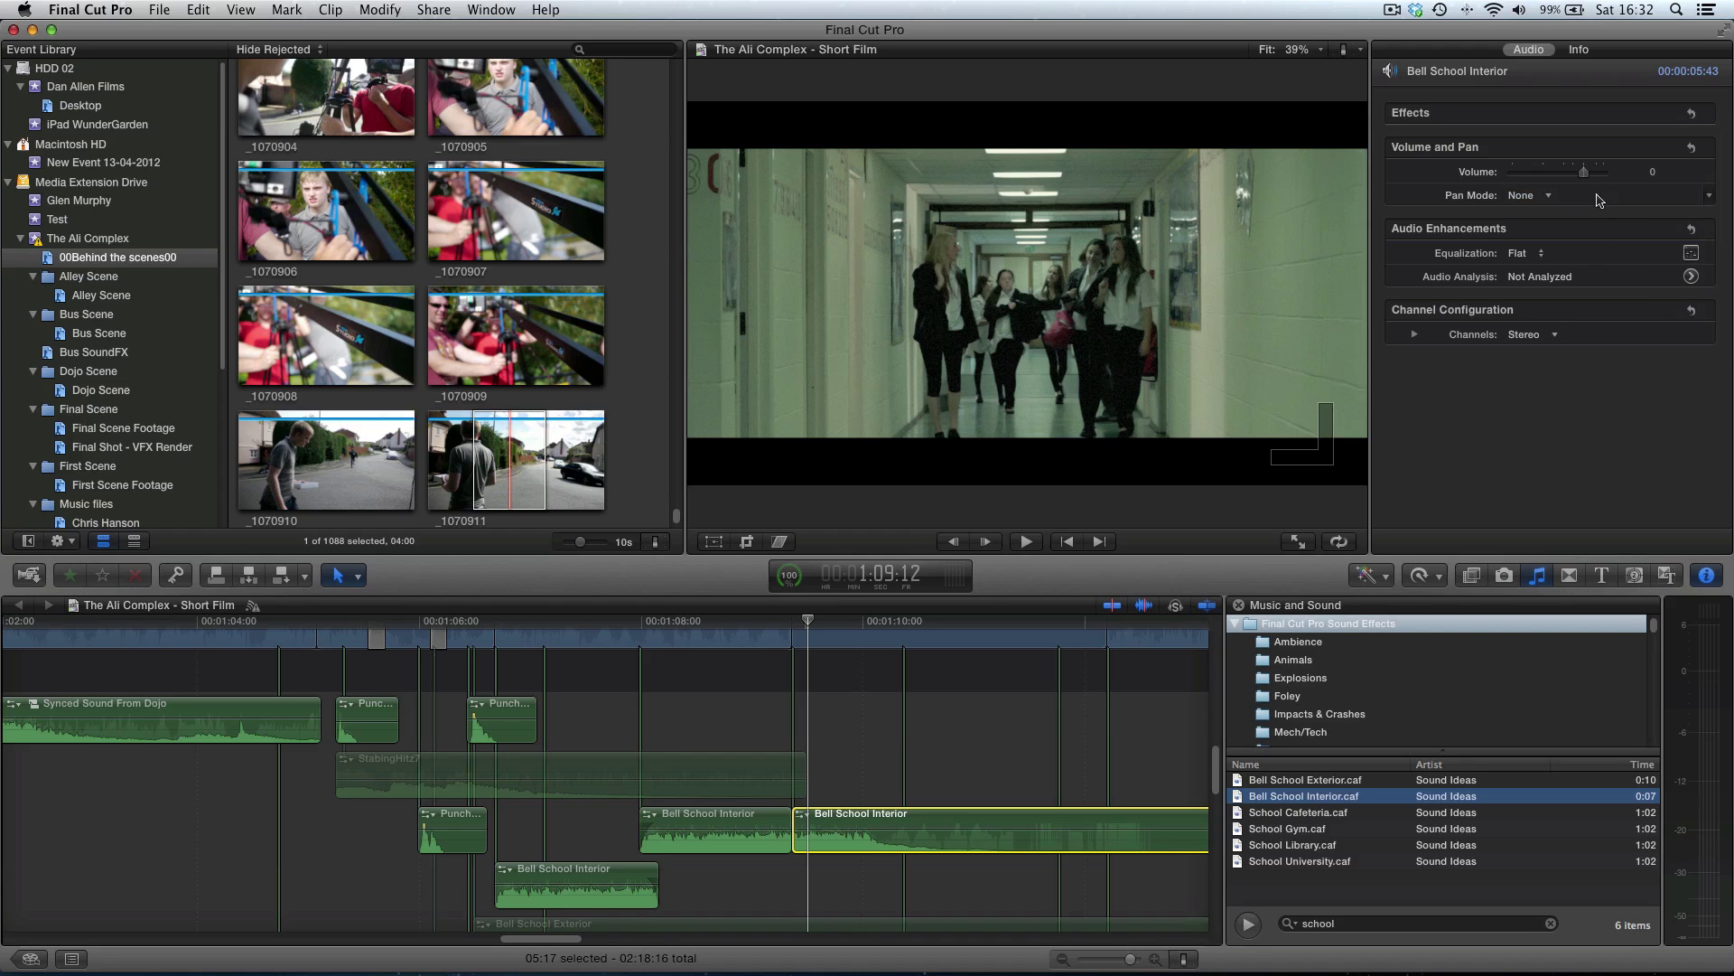
Step: Set the Surround Panner to Ambience and drag the bell's pan toward the rear speakers
{"action": "left_click", "coordinate": [1545, 196]}
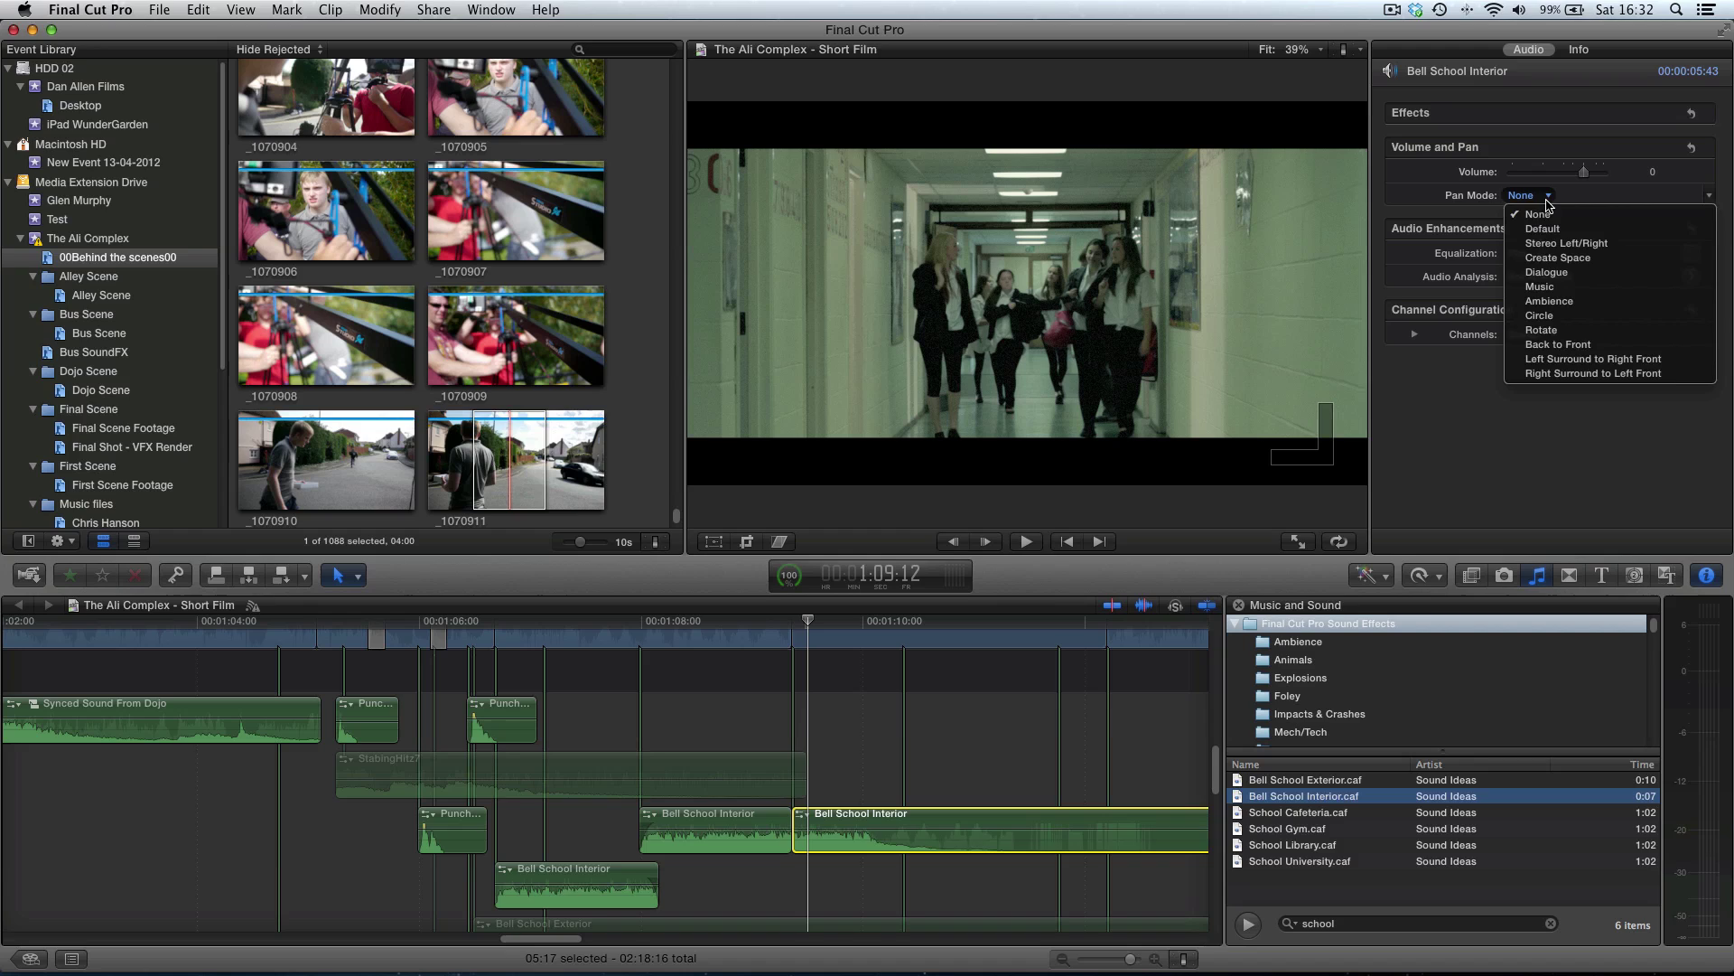
{"action": "left_click", "coordinate": [1563, 301]}
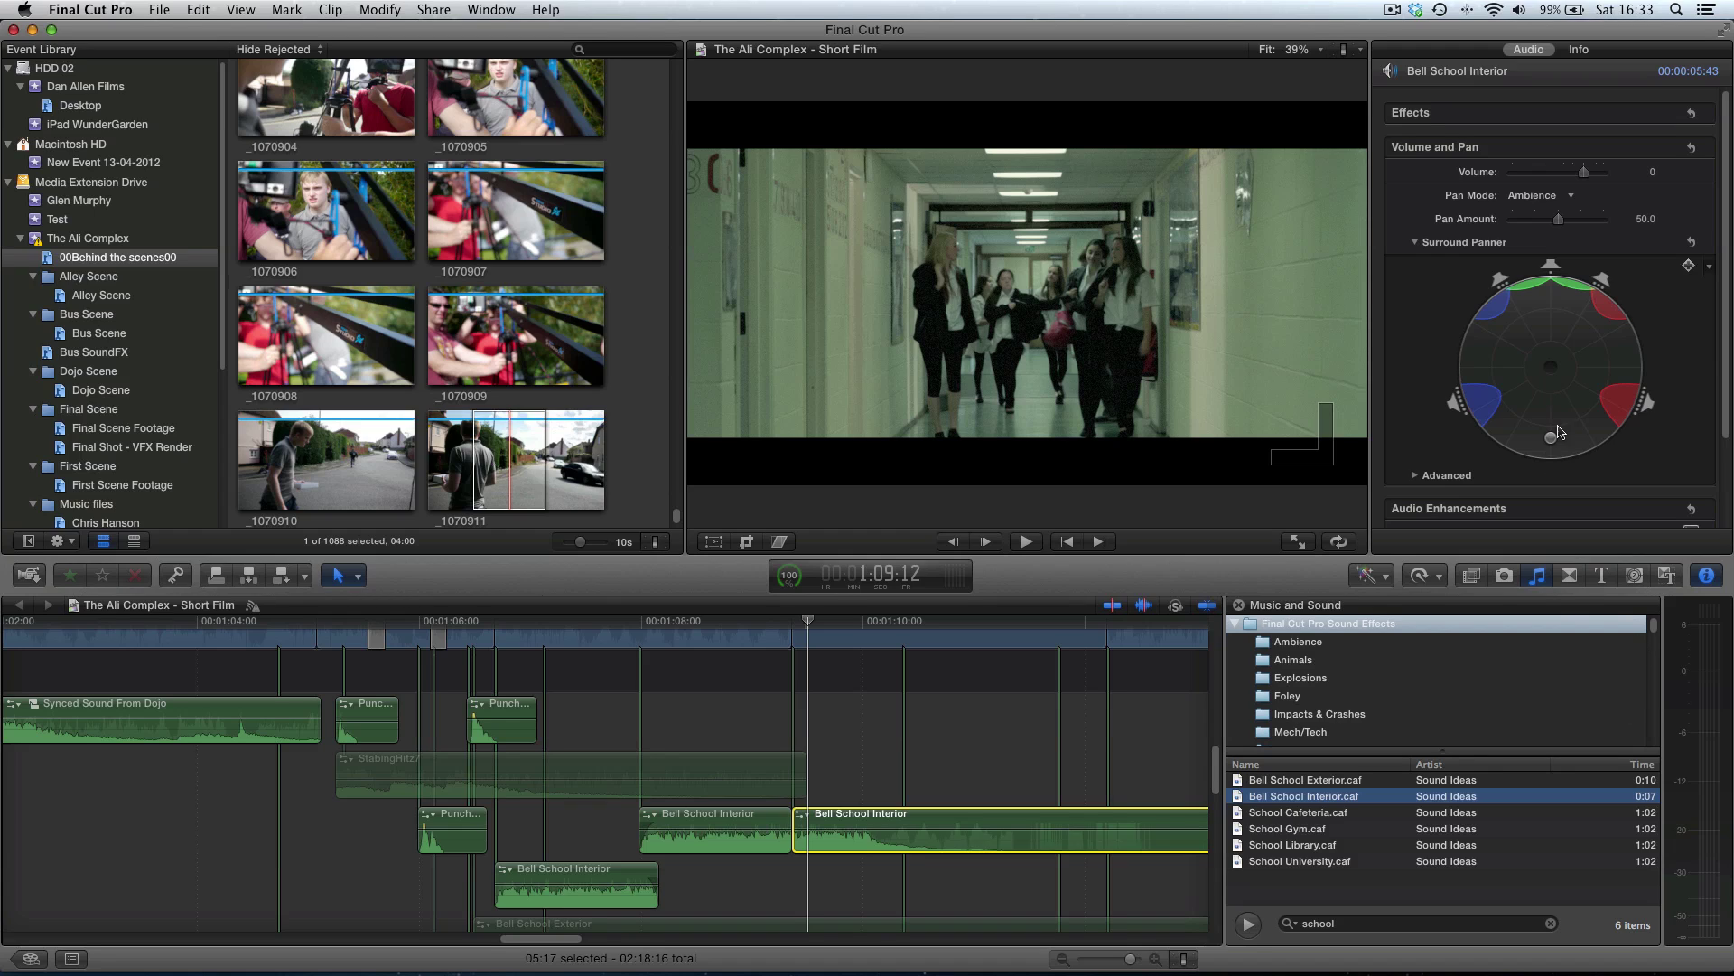
{"action": "left_click_drag", "start_coordinate": [1552, 443], "coordinate": [1547, 477]}
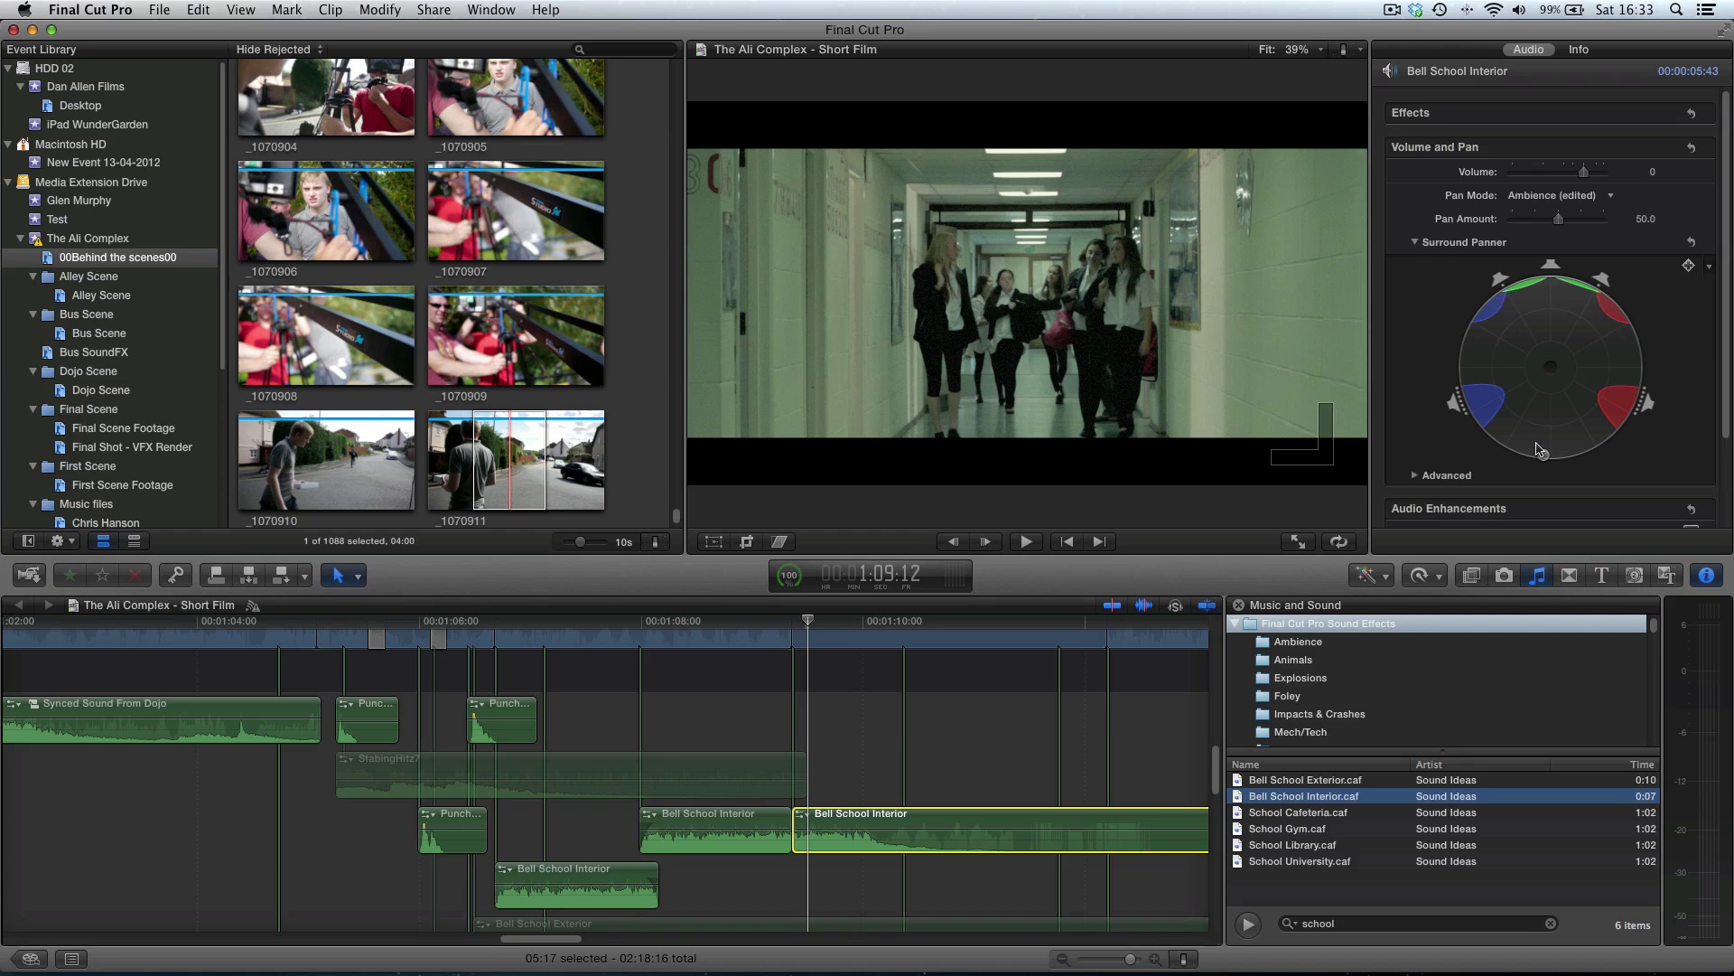
{"action": "mouse_move", "coordinate": [1543, 454]}
{"action": "left_mouse_down"}
{"action": "mouse_move", "coordinate": [1576, 298]}
{"action": "mouse_move", "coordinate": [1490, 380]}
{"action": "mouse_move", "coordinate": [1617, 362]}
{"action": "mouse_move", "coordinate": [1539, 311]}
{"action": "mouse_move", "coordinate": [1621, 388]}
{"action": "mouse_move", "coordinate": [1567, 438]}
{"action": "mouse_move", "coordinate": [1545, 416]}
{"action": "mouse_move", "coordinate": [1556, 399]}
{"action": "mouse_move", "coordinate": [1550, 466]}
{"action": "left_mouse_up"}
{"action": "left_click_drag", "start_coordinate": [799, 624], "coordinate": [621, 632]}
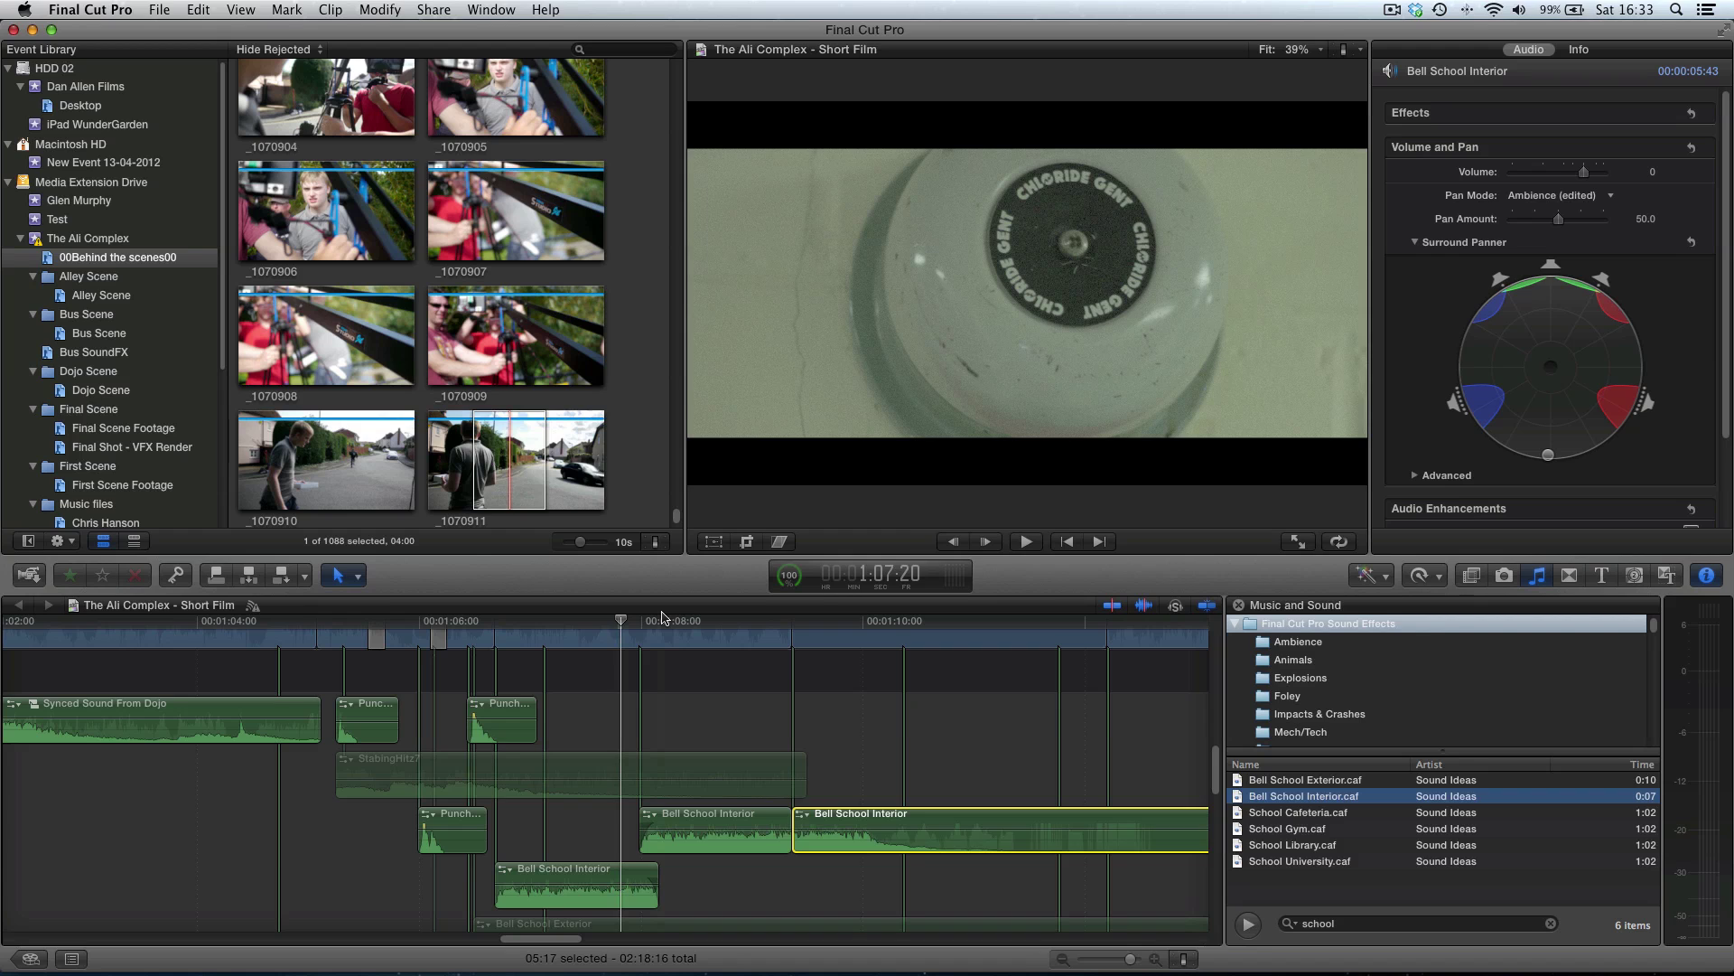
{"action": "key", "text": "space"}
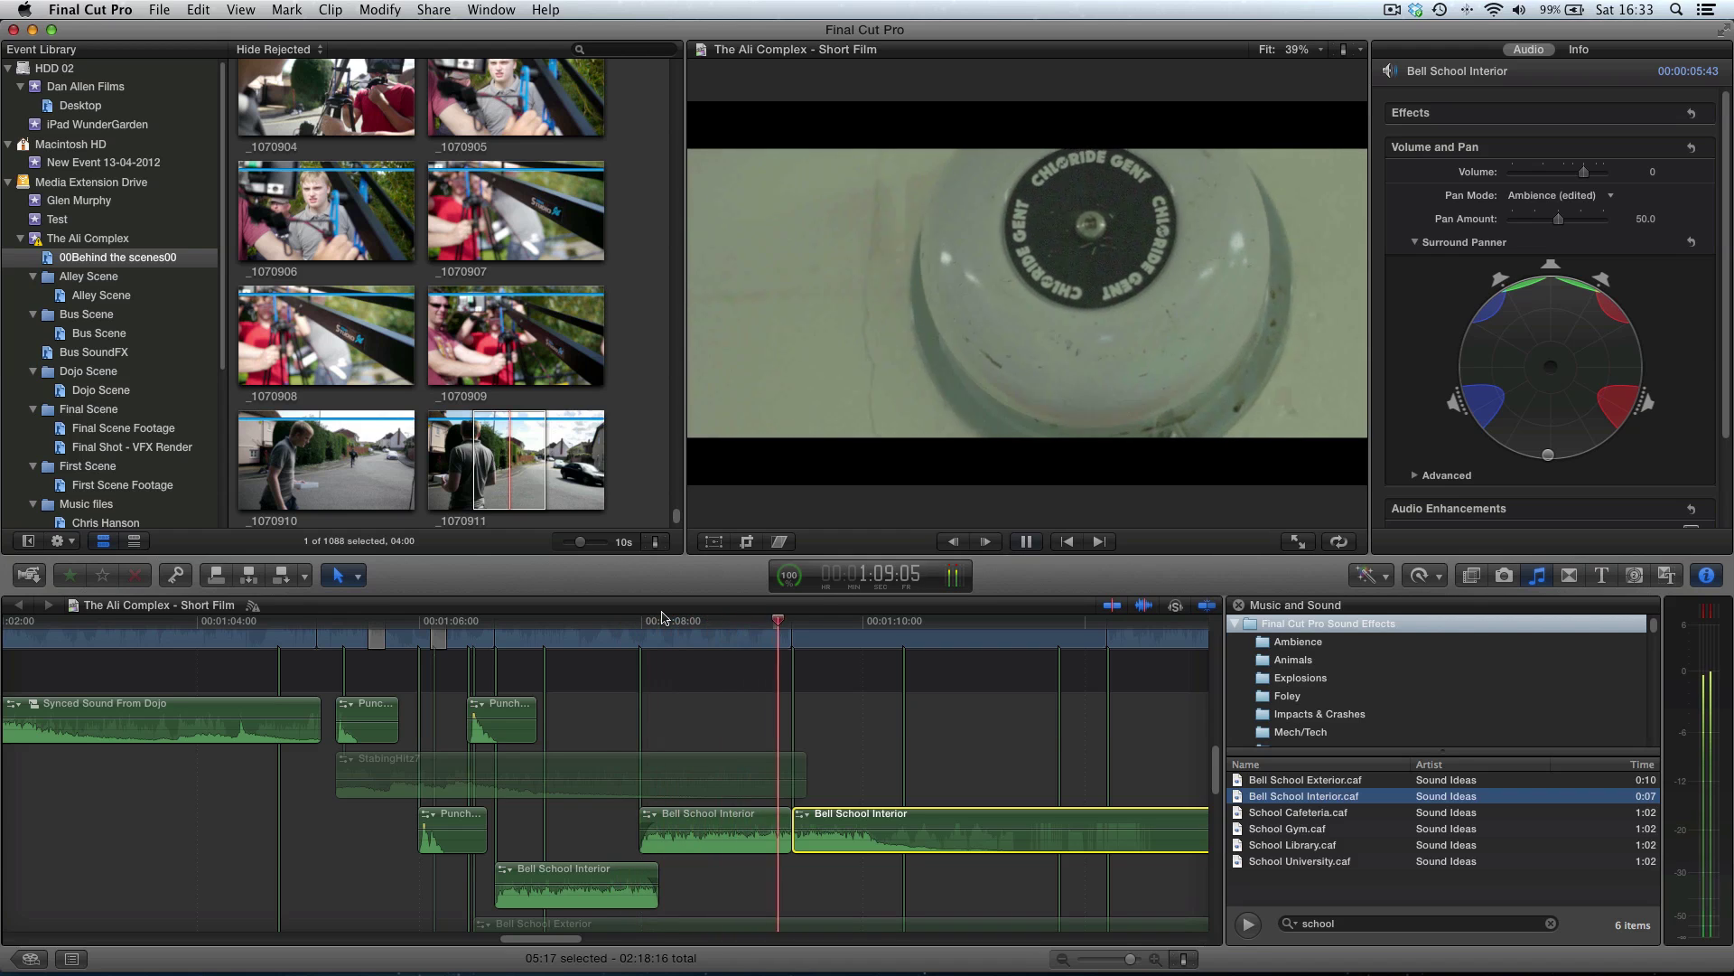
{"action": "key", "text": "space"}
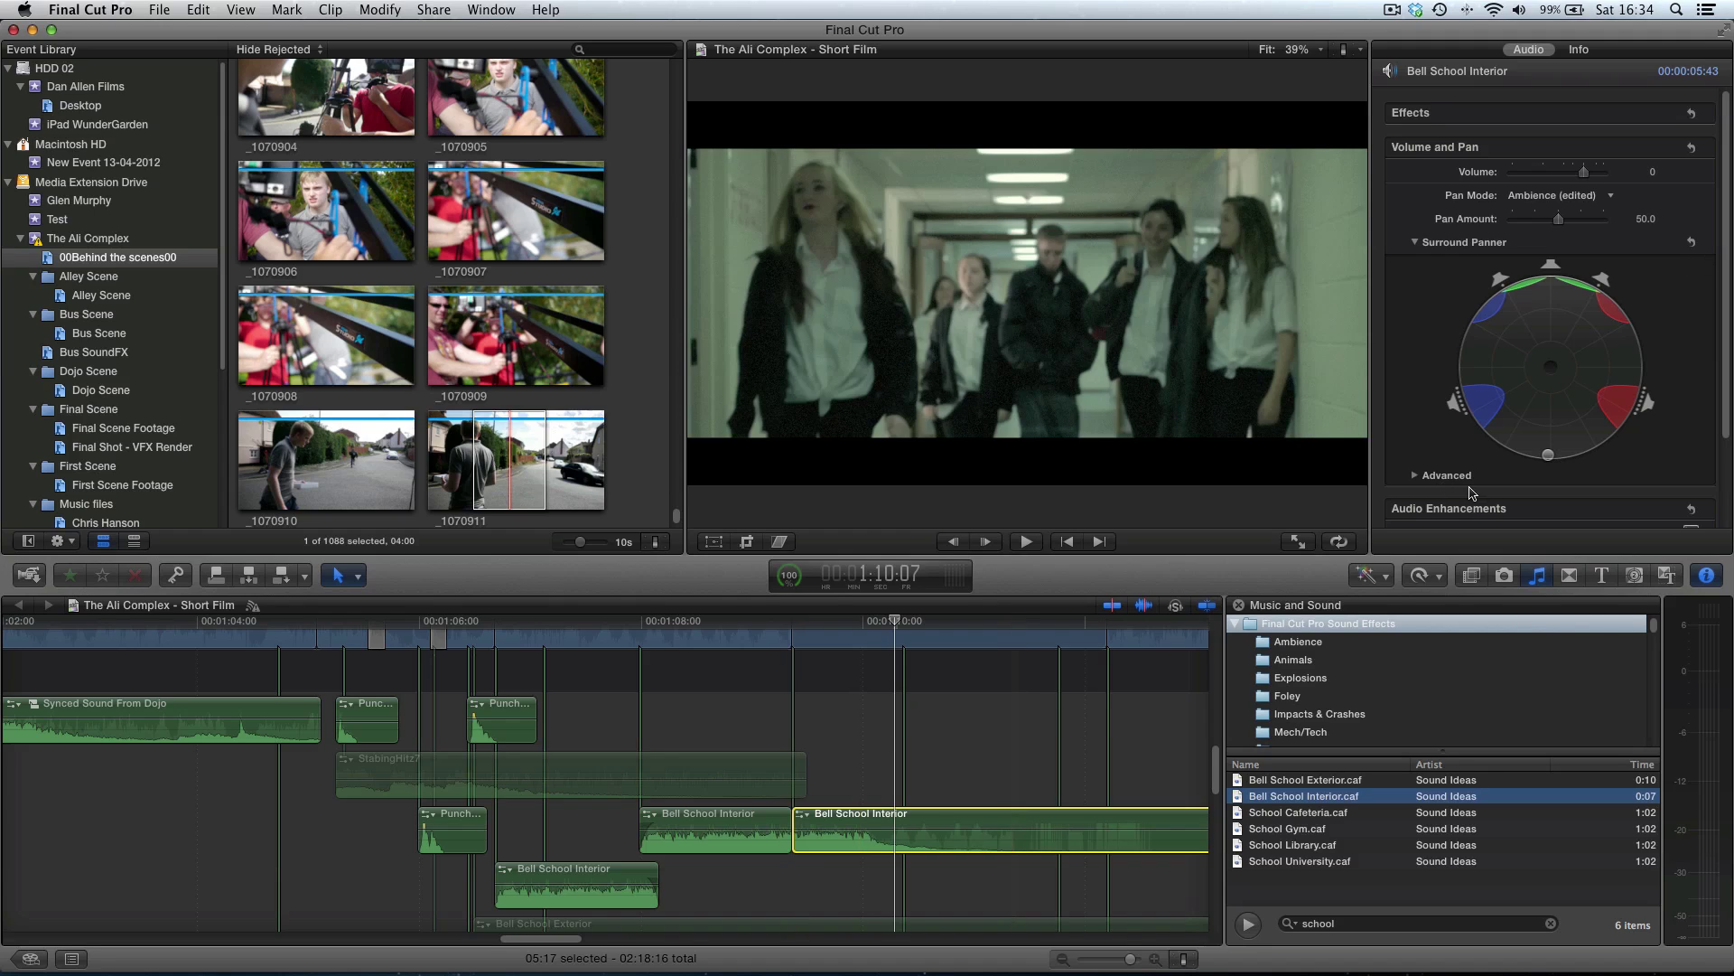
Step: Apply the Bass Boost equalization preset to Bell School Interior
{"action": "scroll", "coordinate": [1468, 492], "scroll_direction": "down", "scroll_amount": 3}
{"action": "scroll", "coordinate": [1481, 479], "scroll_direction": "down", "scroll_amount": 1}
{"action": "left_click", "coordinate": [1522, 458]}
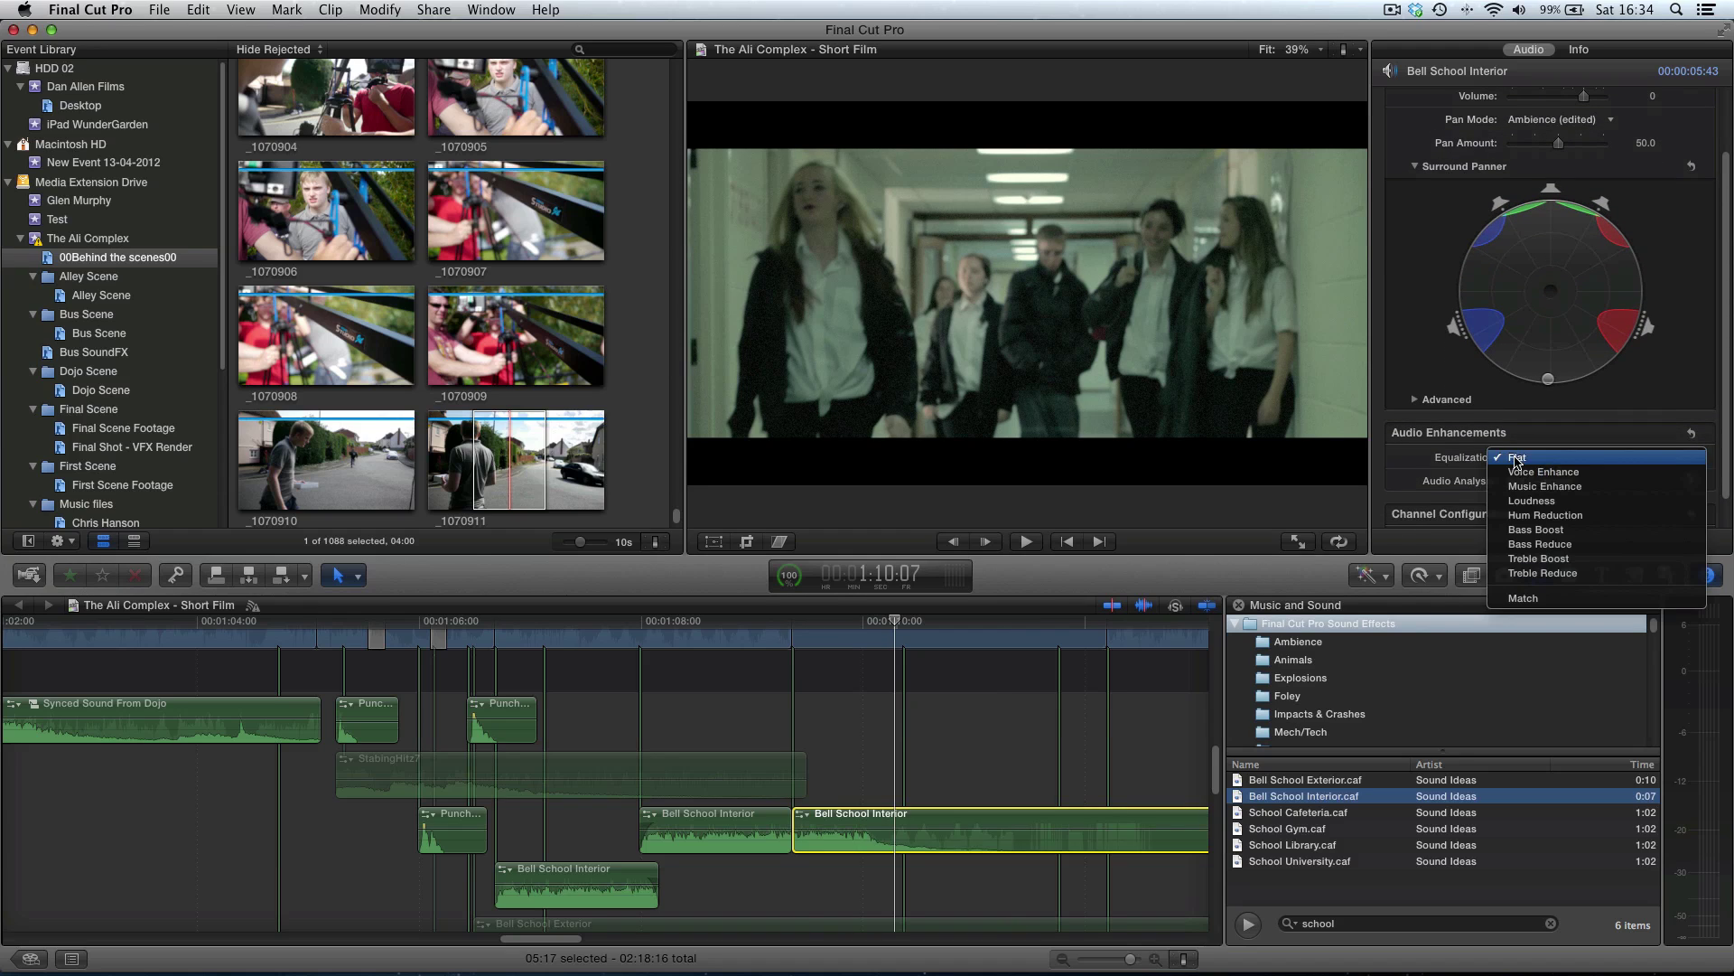
{"action": "left_click", "coordinate": [1560, 531]}
Step: Audition from 1:07:24, then pull the 2k–16kHz graphic EQ bands down to -5.53 dB
{"action": "left_click", "coordinate": [756, 623]}
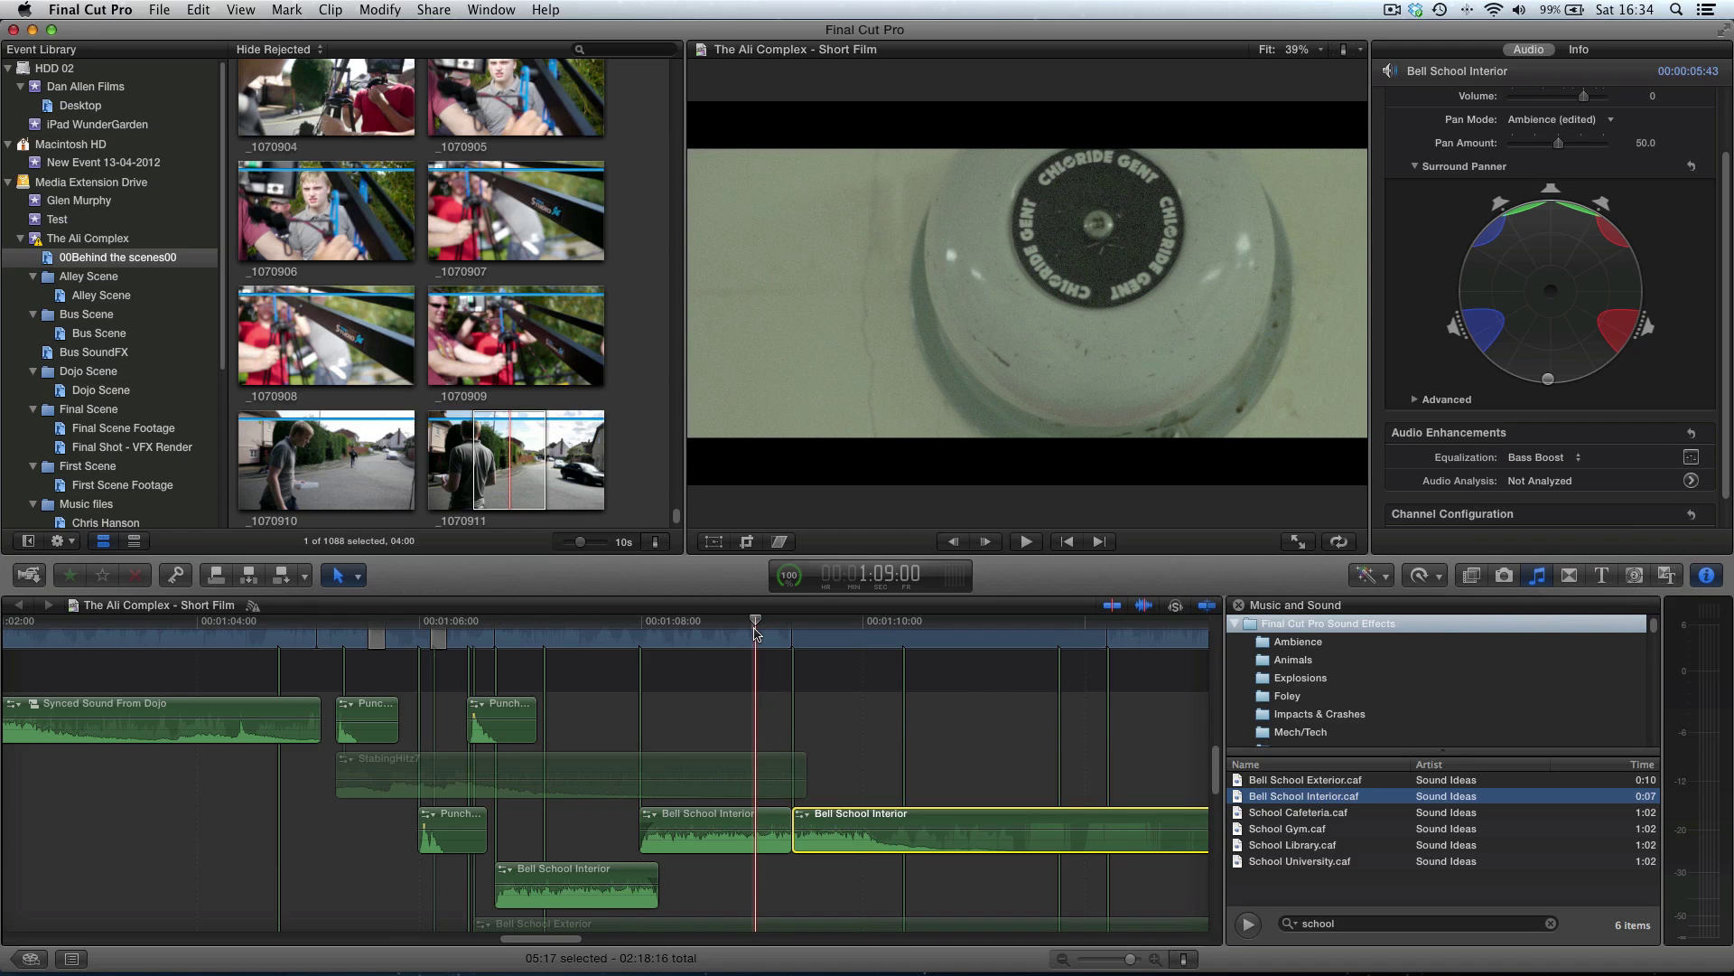
{"action": "left_click_drag", "start_coordinate": [755, 630], "coordinate": [642, 630]}
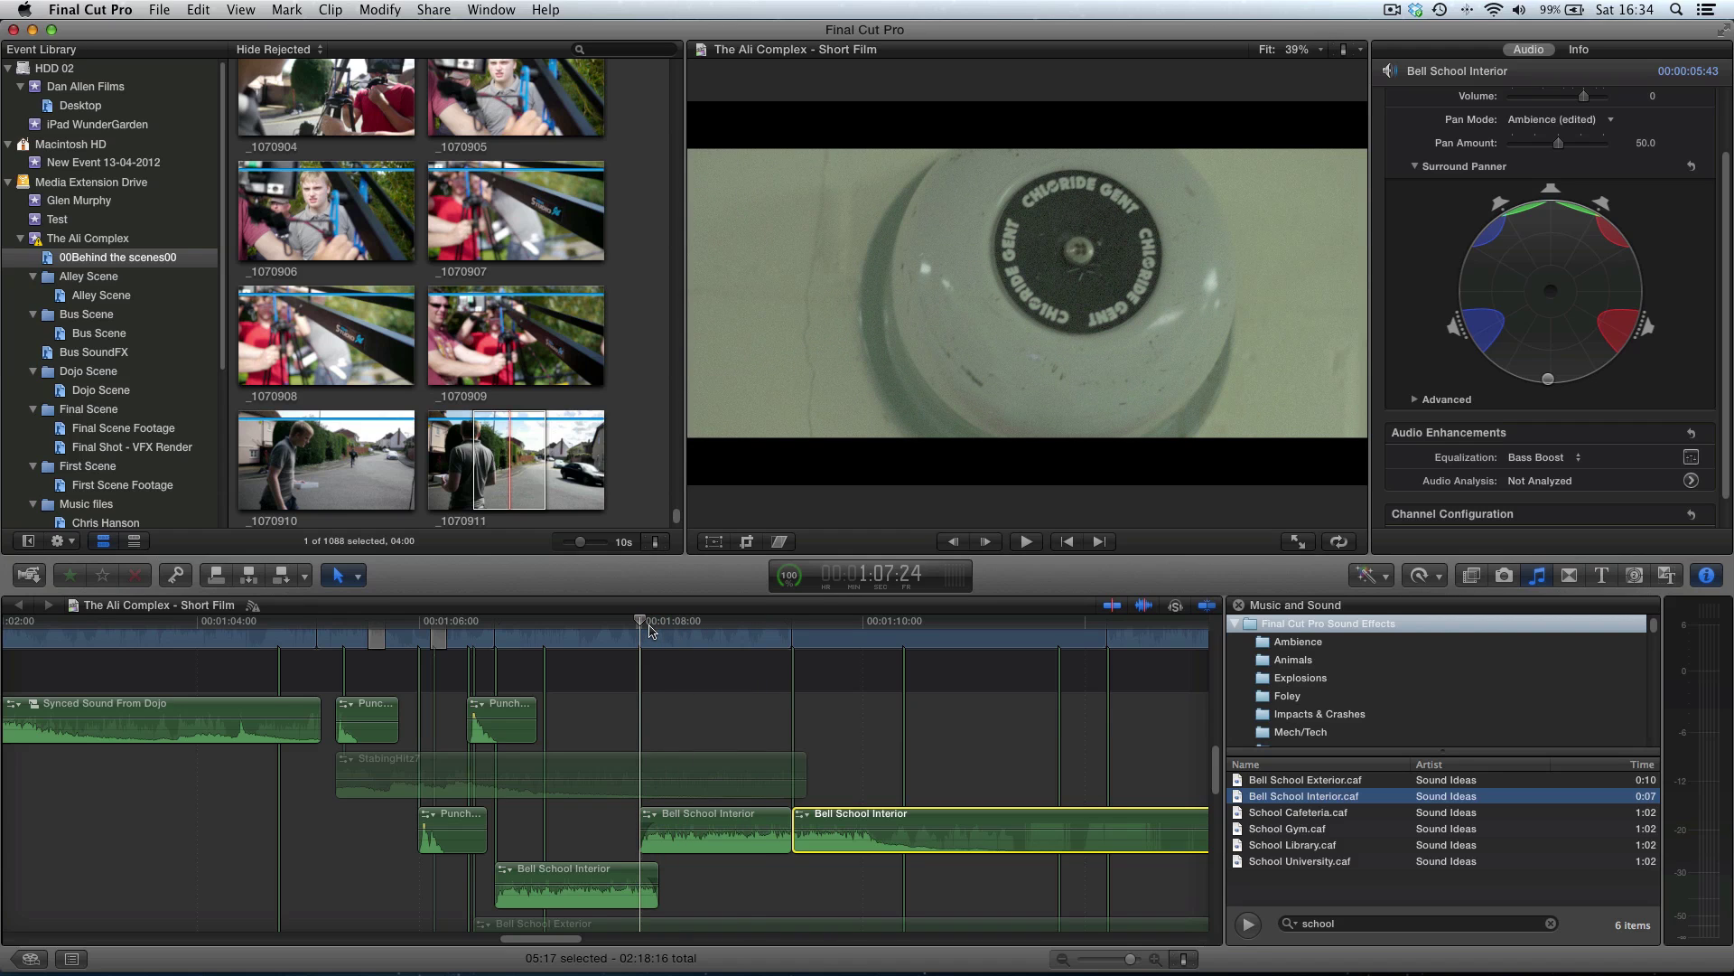
{"action": "key", "text": "space"}
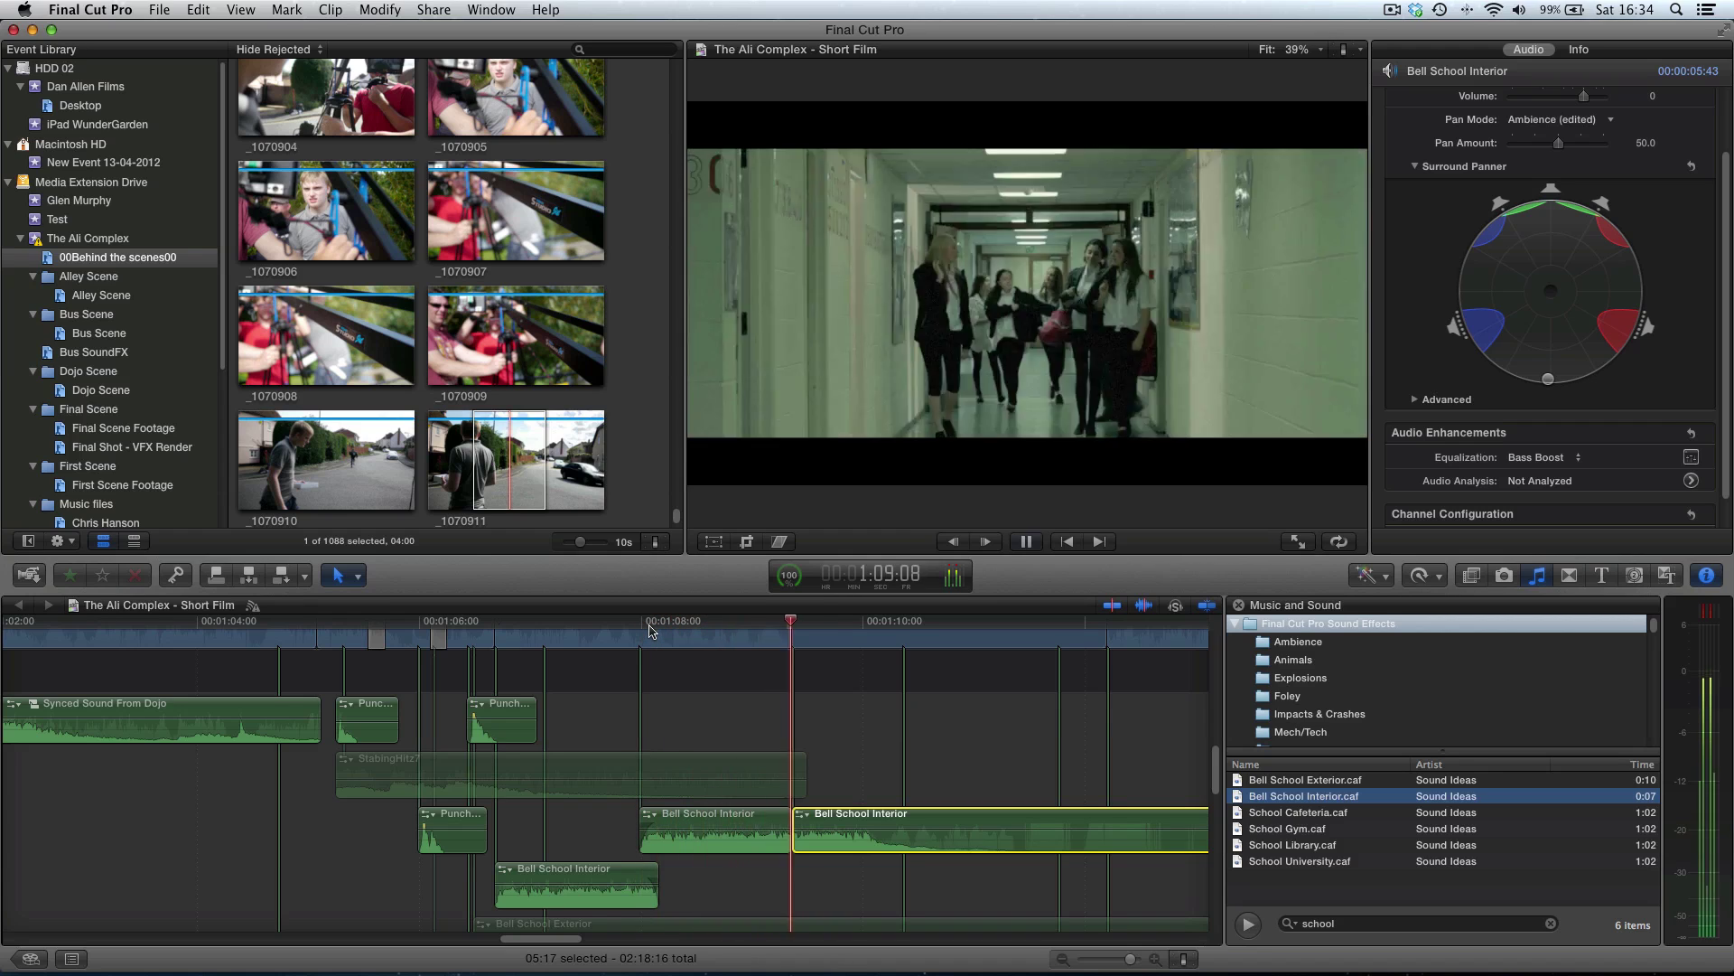
{"action": "key", "text": "space"}
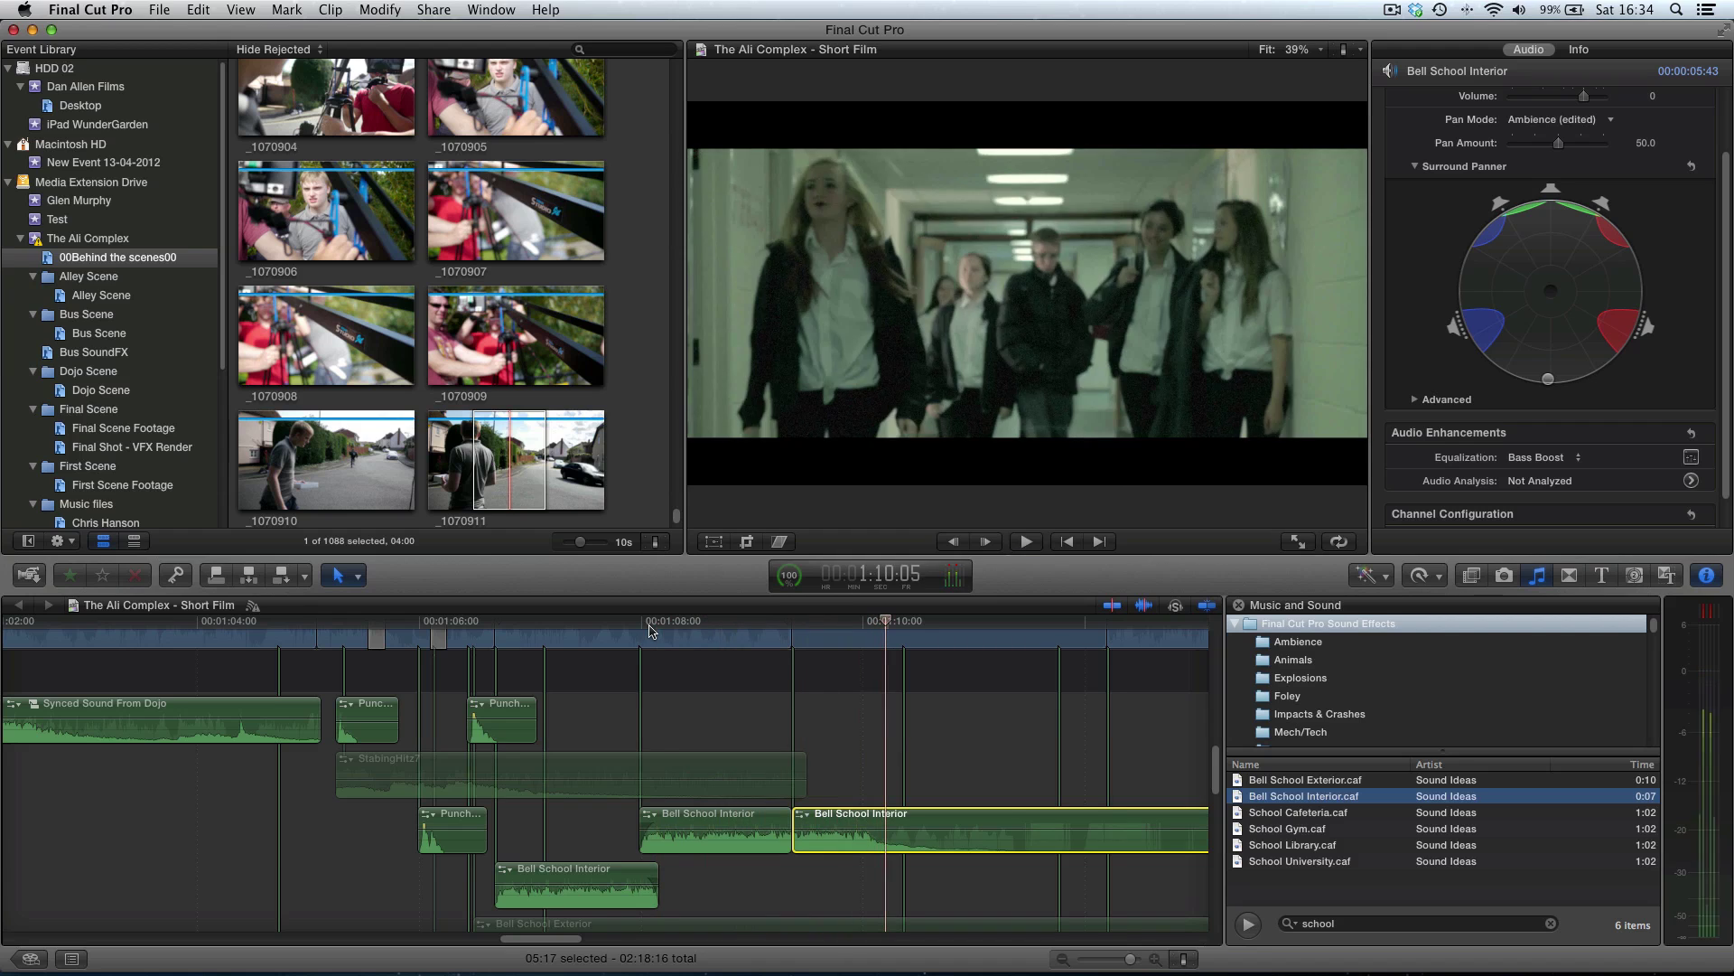
{"action": "left_click", "coordinate": [1691, 457]}
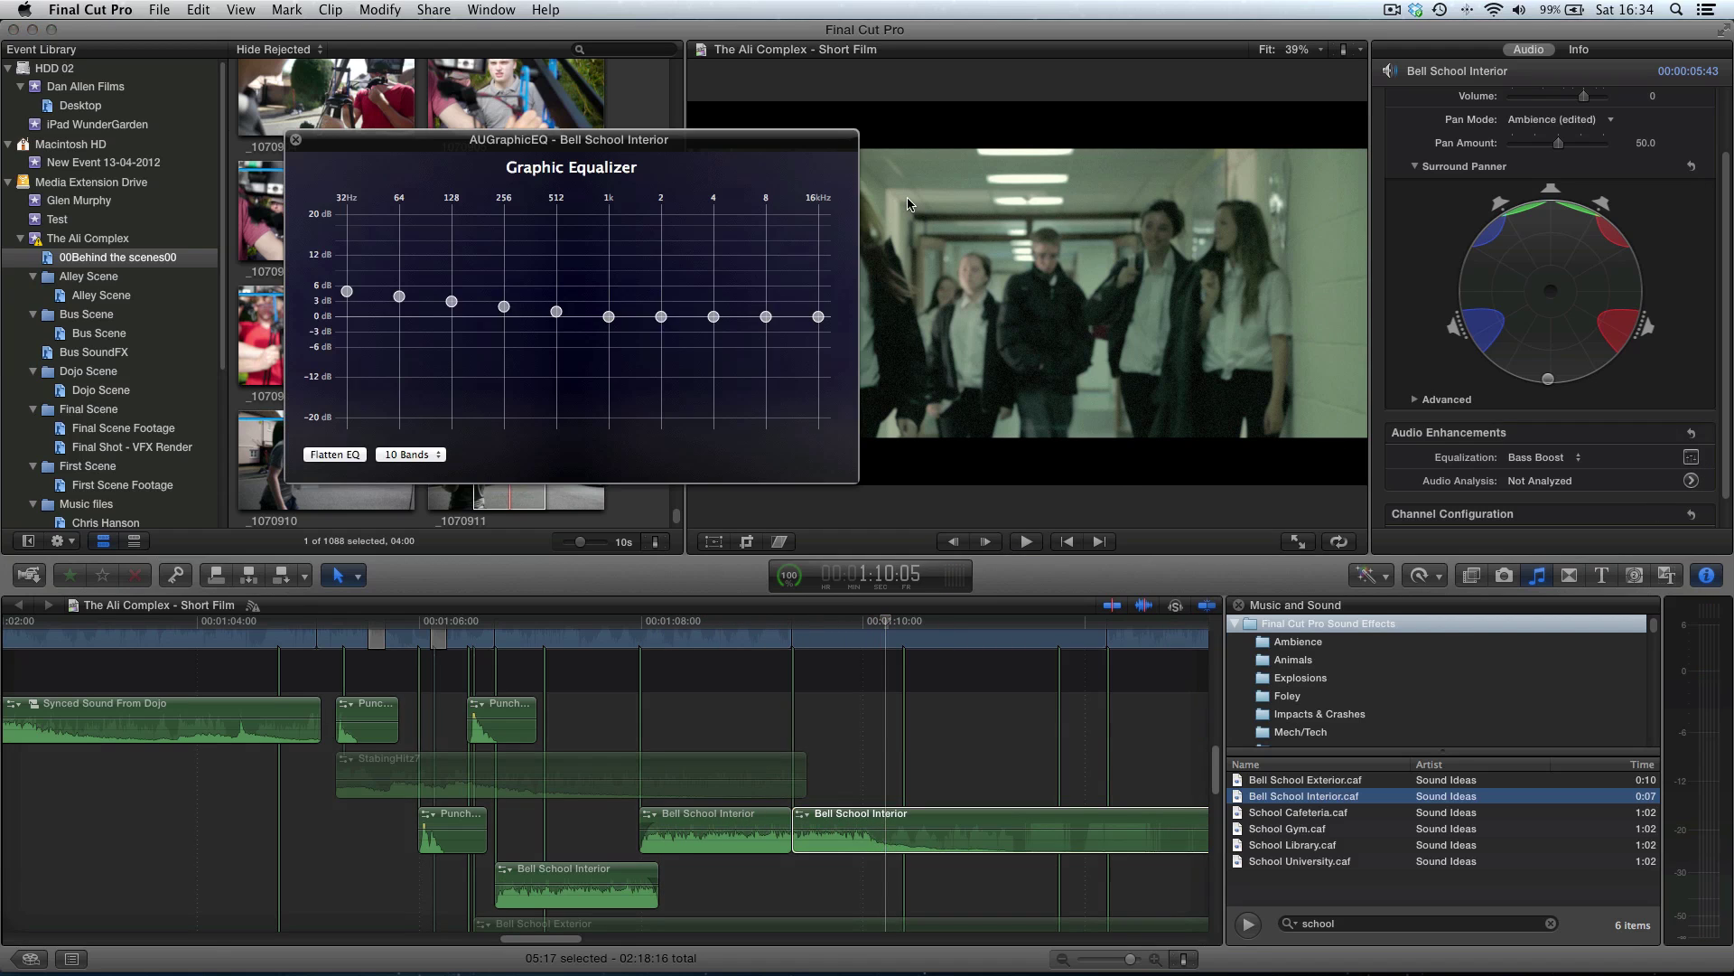
{"action": "left_click_drag", "start_coordinate": [818, 316], "coordinate": [662, 323]}
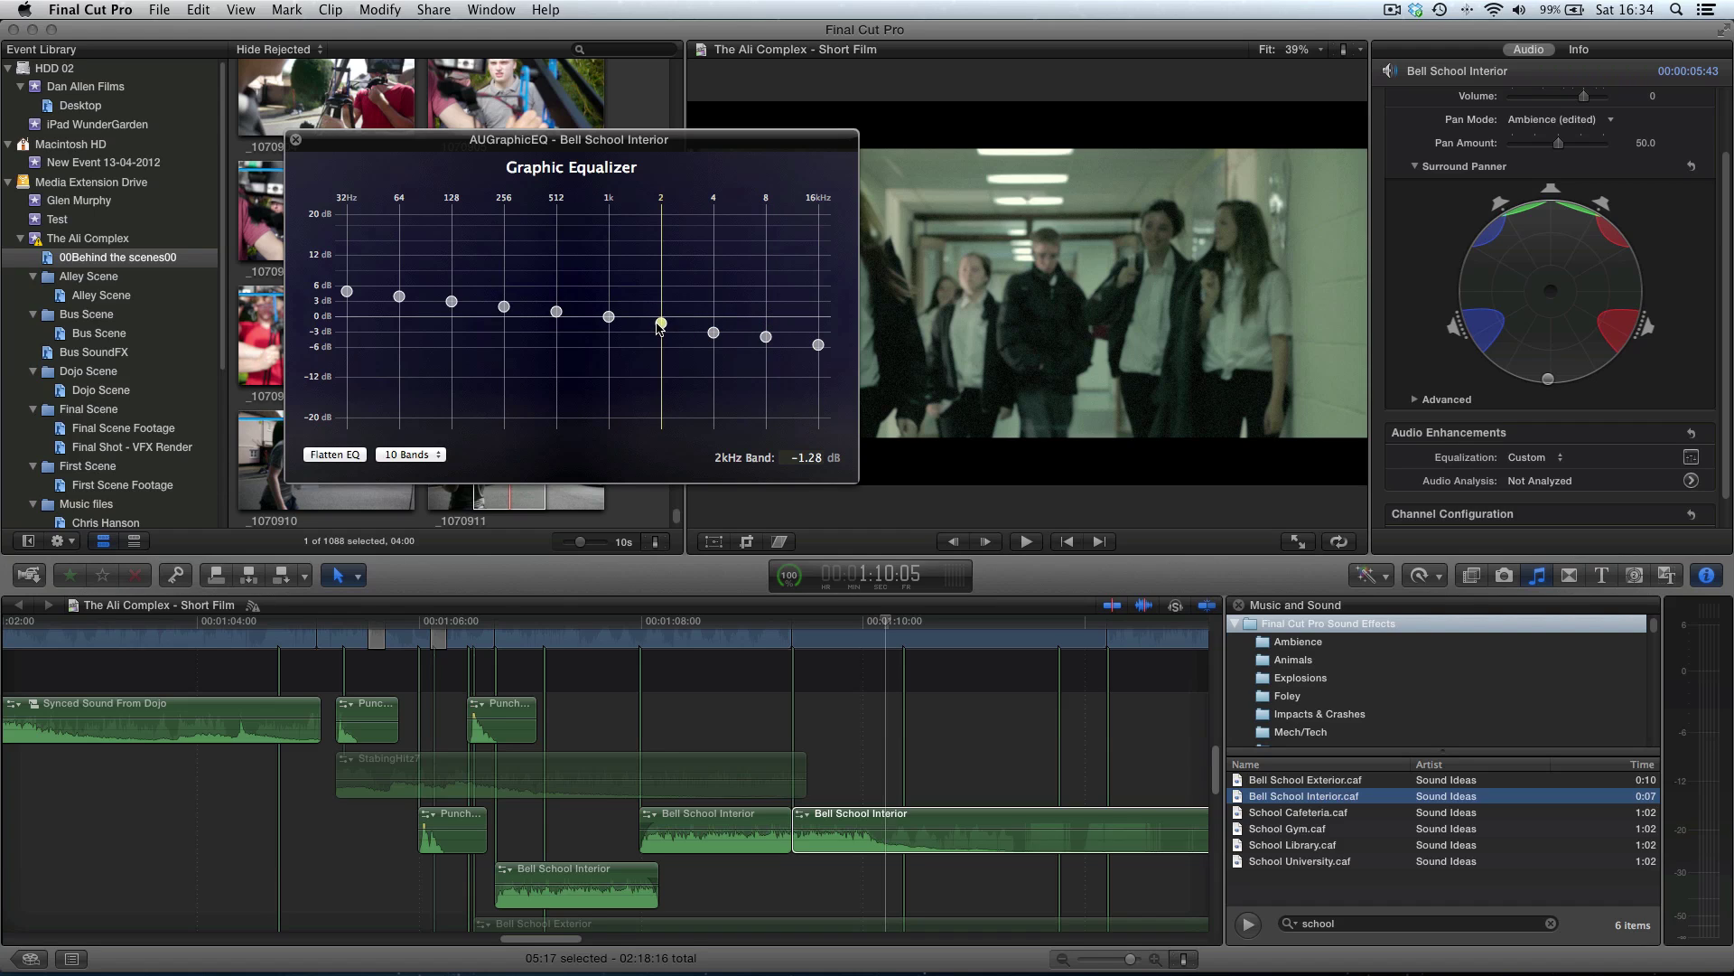
Step: Close the equalizer, preview the bell at 1:07:17, then extend the later Bell School Interior clip left over the earlier one
{"action": "left_click", "coordinate": [297, 145]}
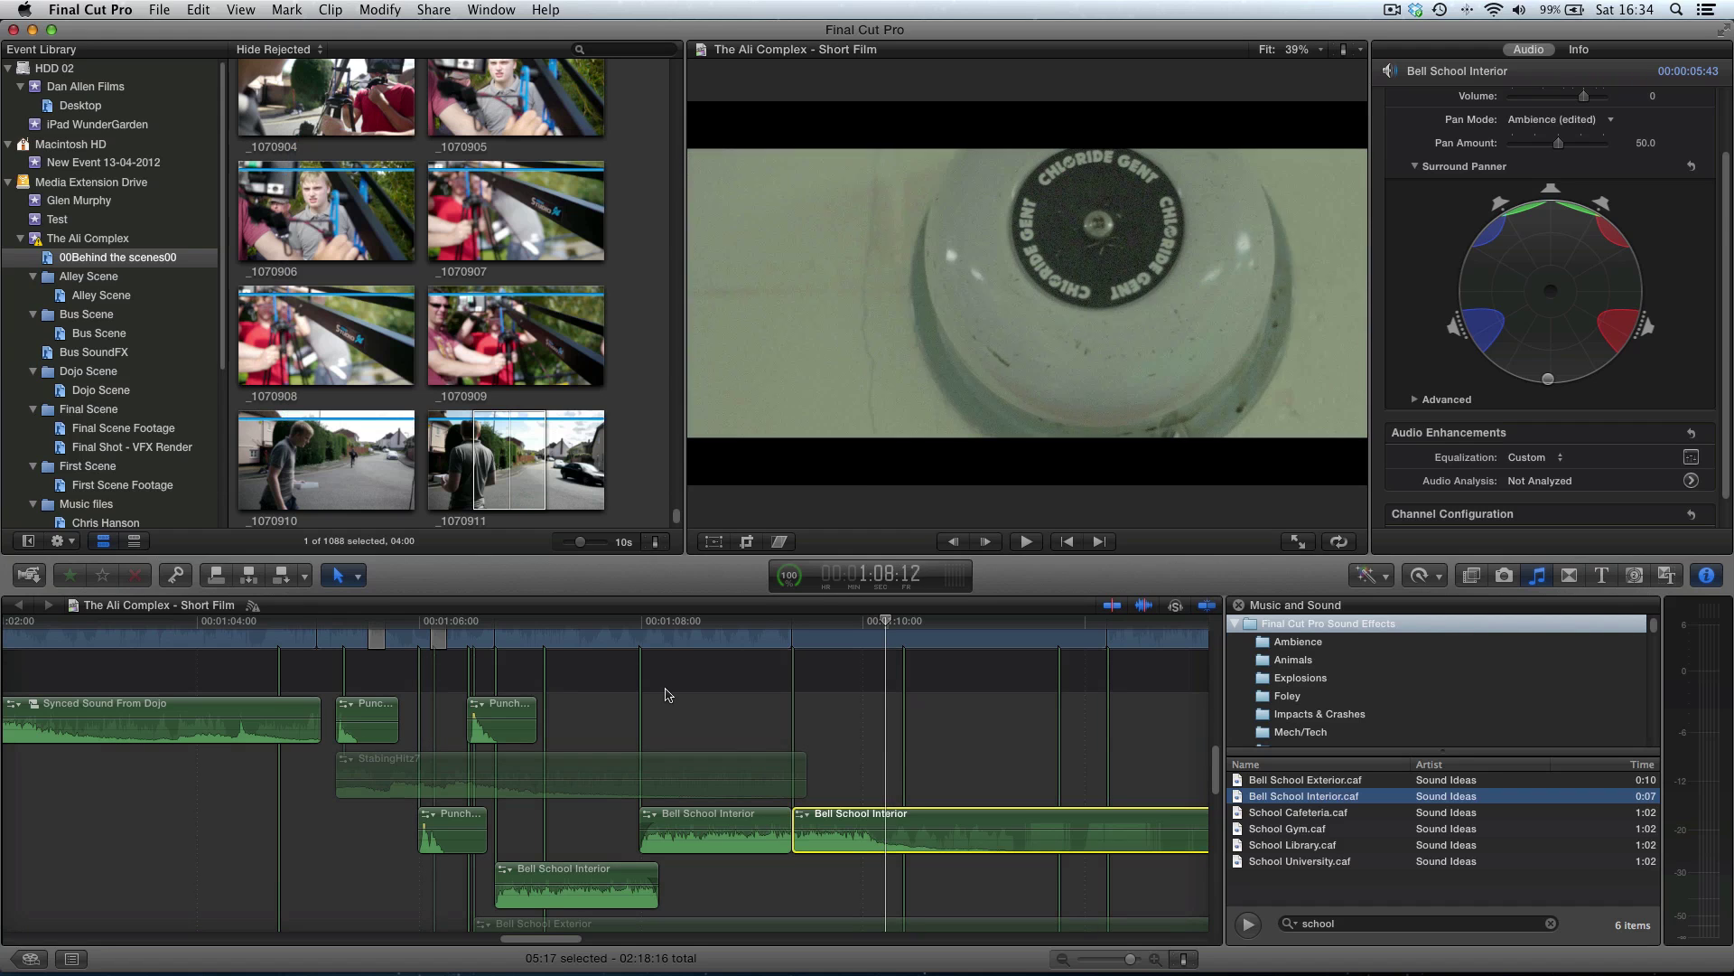
{"action": "left_click", "coordinate": [604, 623]}
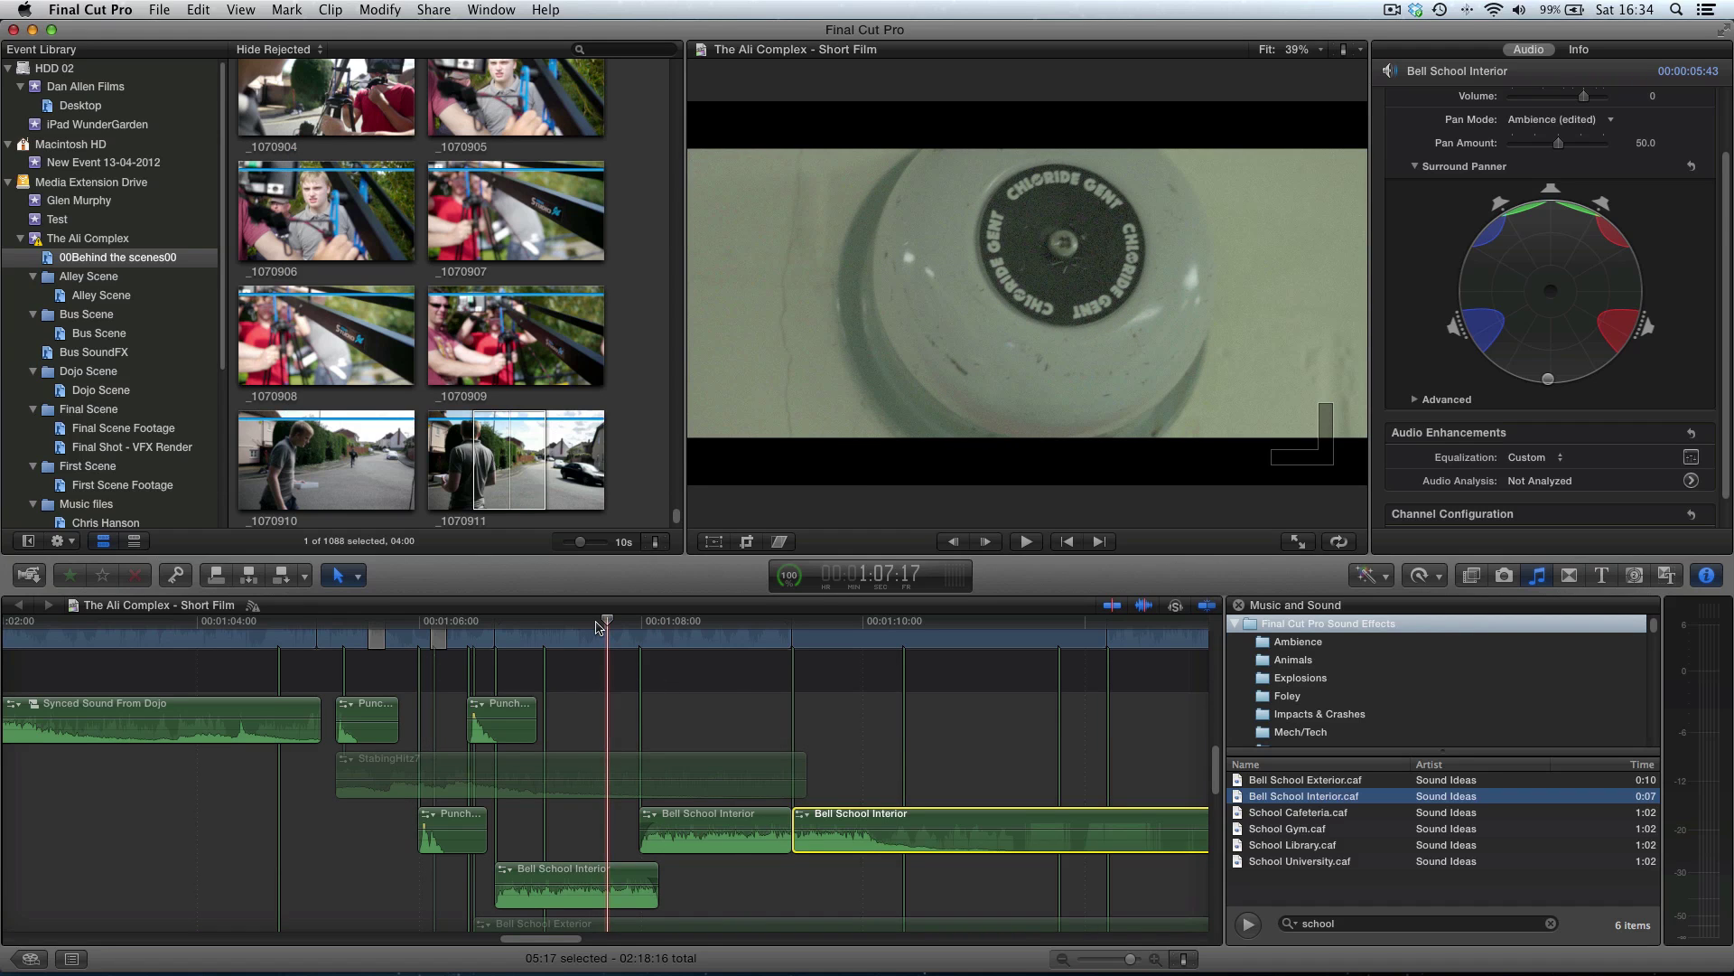
{"action": "key", "text": "space"}
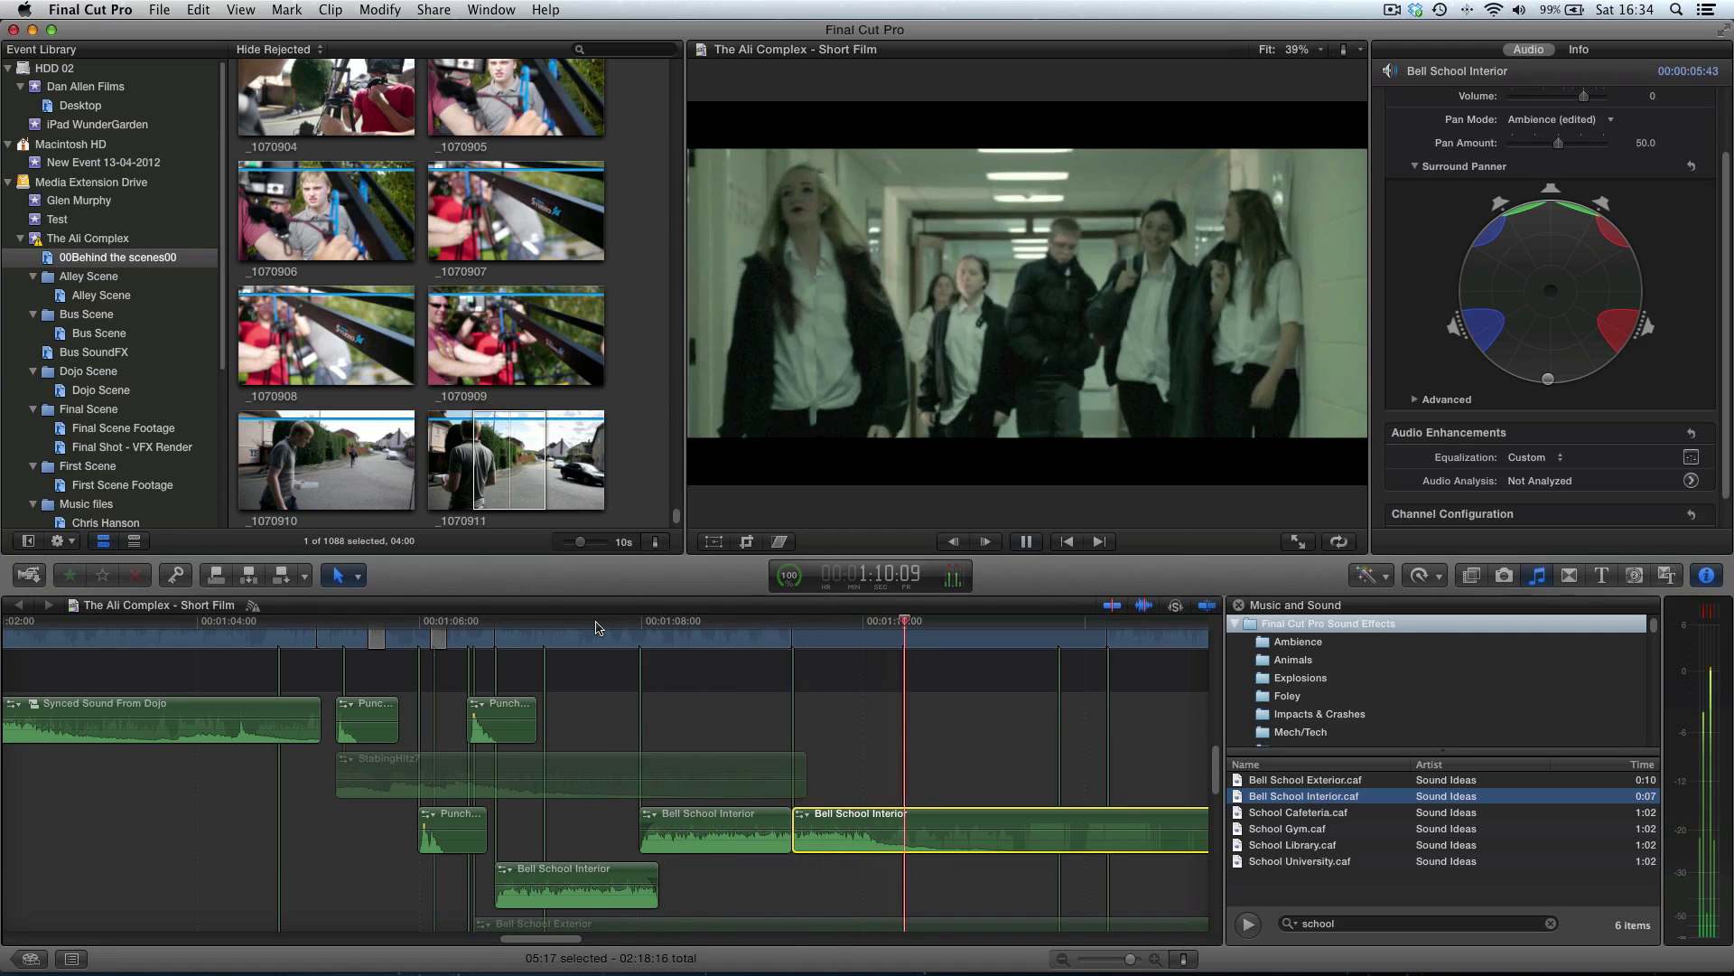
{"action": "key", "text": "space"}
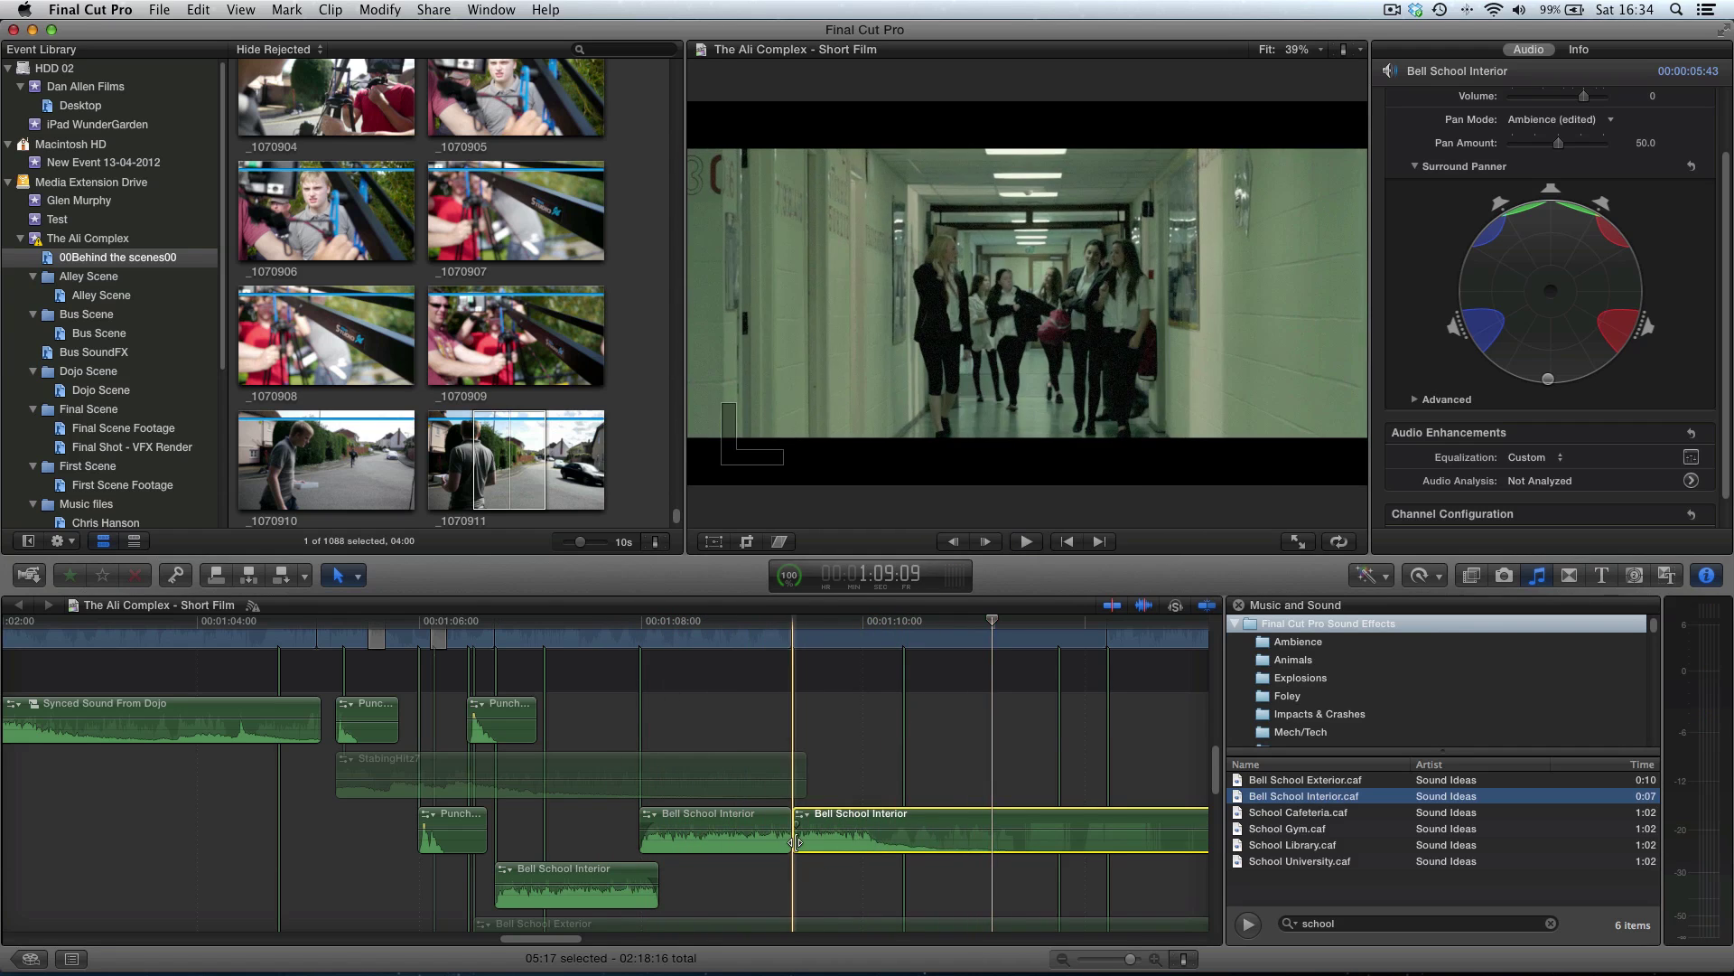
{"action": "left_click", "coordinate": [795, 842]}
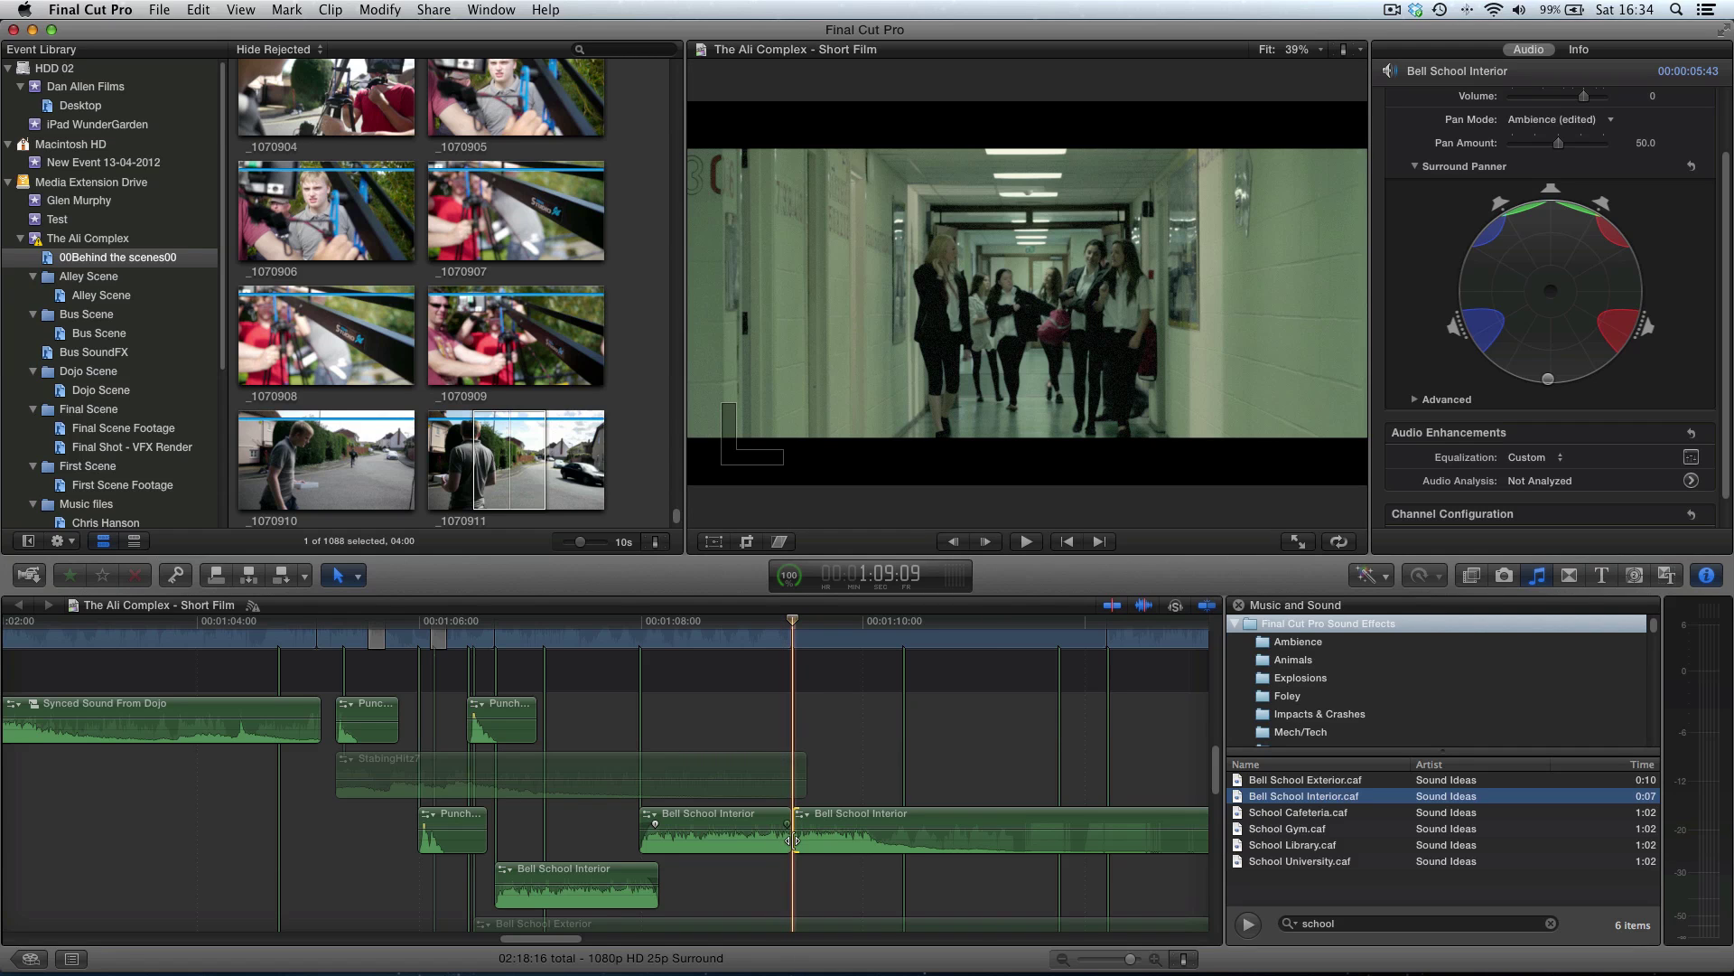
{"action": "mouse_move", "coordinate": [793, 840]}
{"action": "left_mouse_down"}
{"action": "mouse_move", "coordinate": [773, 842]}
{"action": "mouse_move", "coordinate": [800, 873]}
{"action": "mouse_move", "coordinate": [783, 875]}
{"action": "mouse_move", "coordinate": [775, 827]}
{"action": "mouse_move", "coordinate": [796, 825]}
{"action": "mouse_move", "coordinate": [774, 826]}
{"action": "left_mouse_up"}
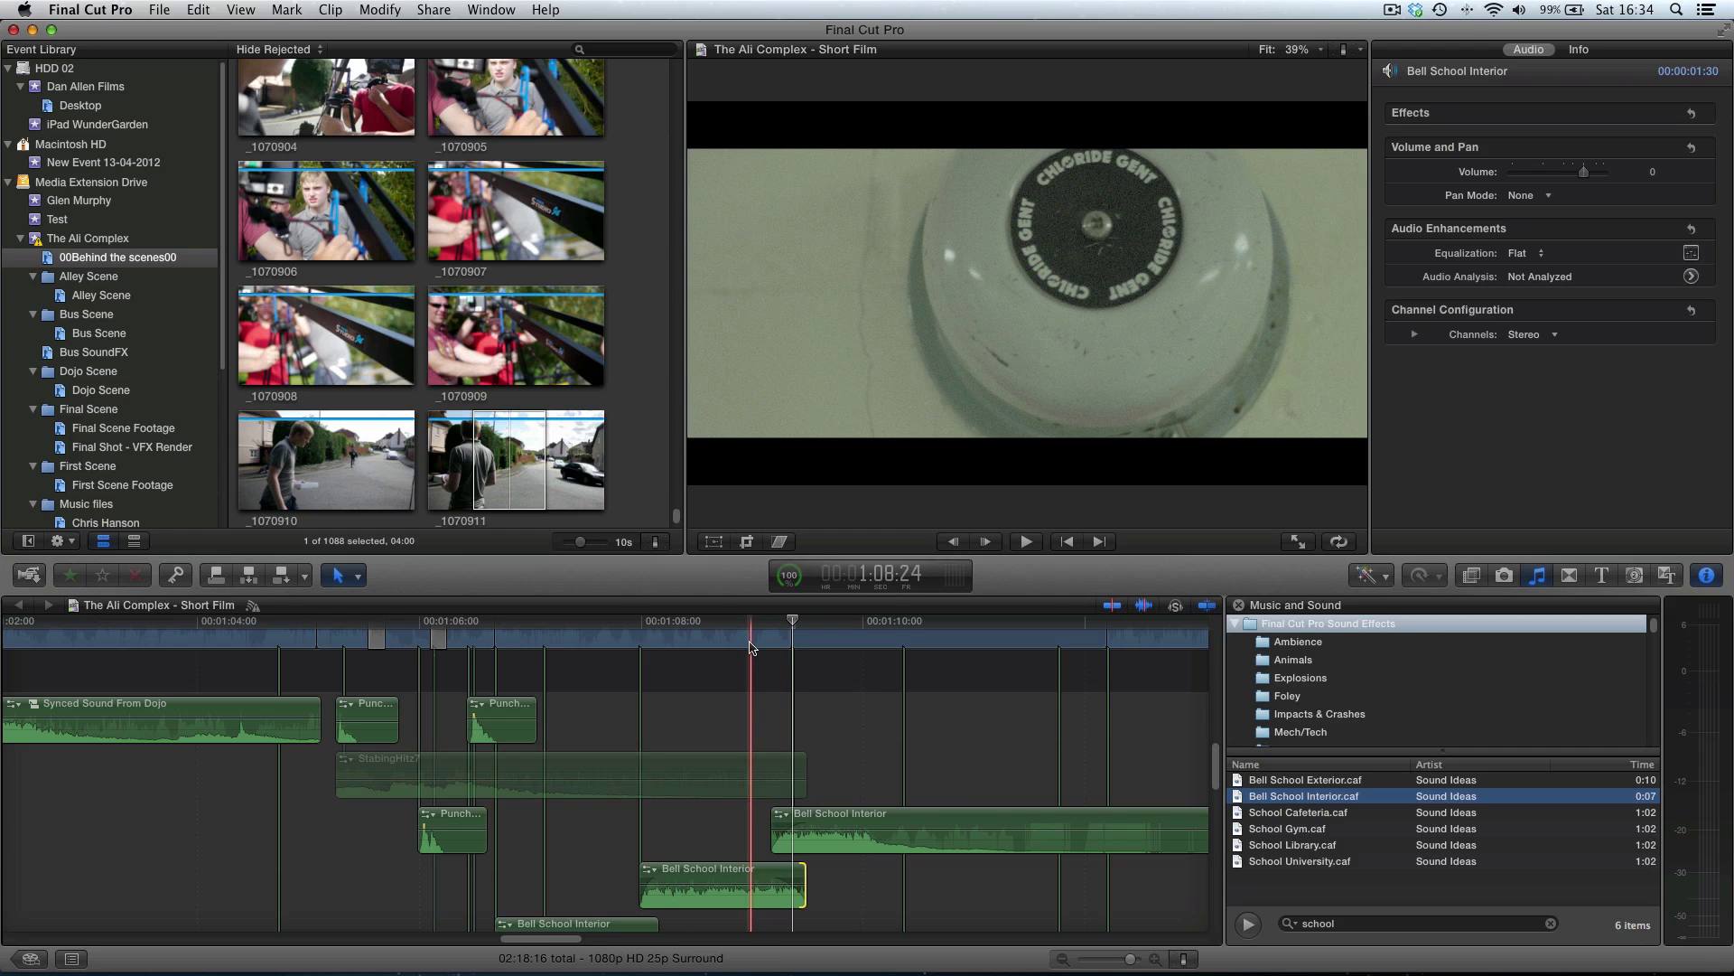
Step: Play the overlapping Bell School Interior clips, then replay from earlier in the scene to check their balance
{"action": "key", "text": "space"}
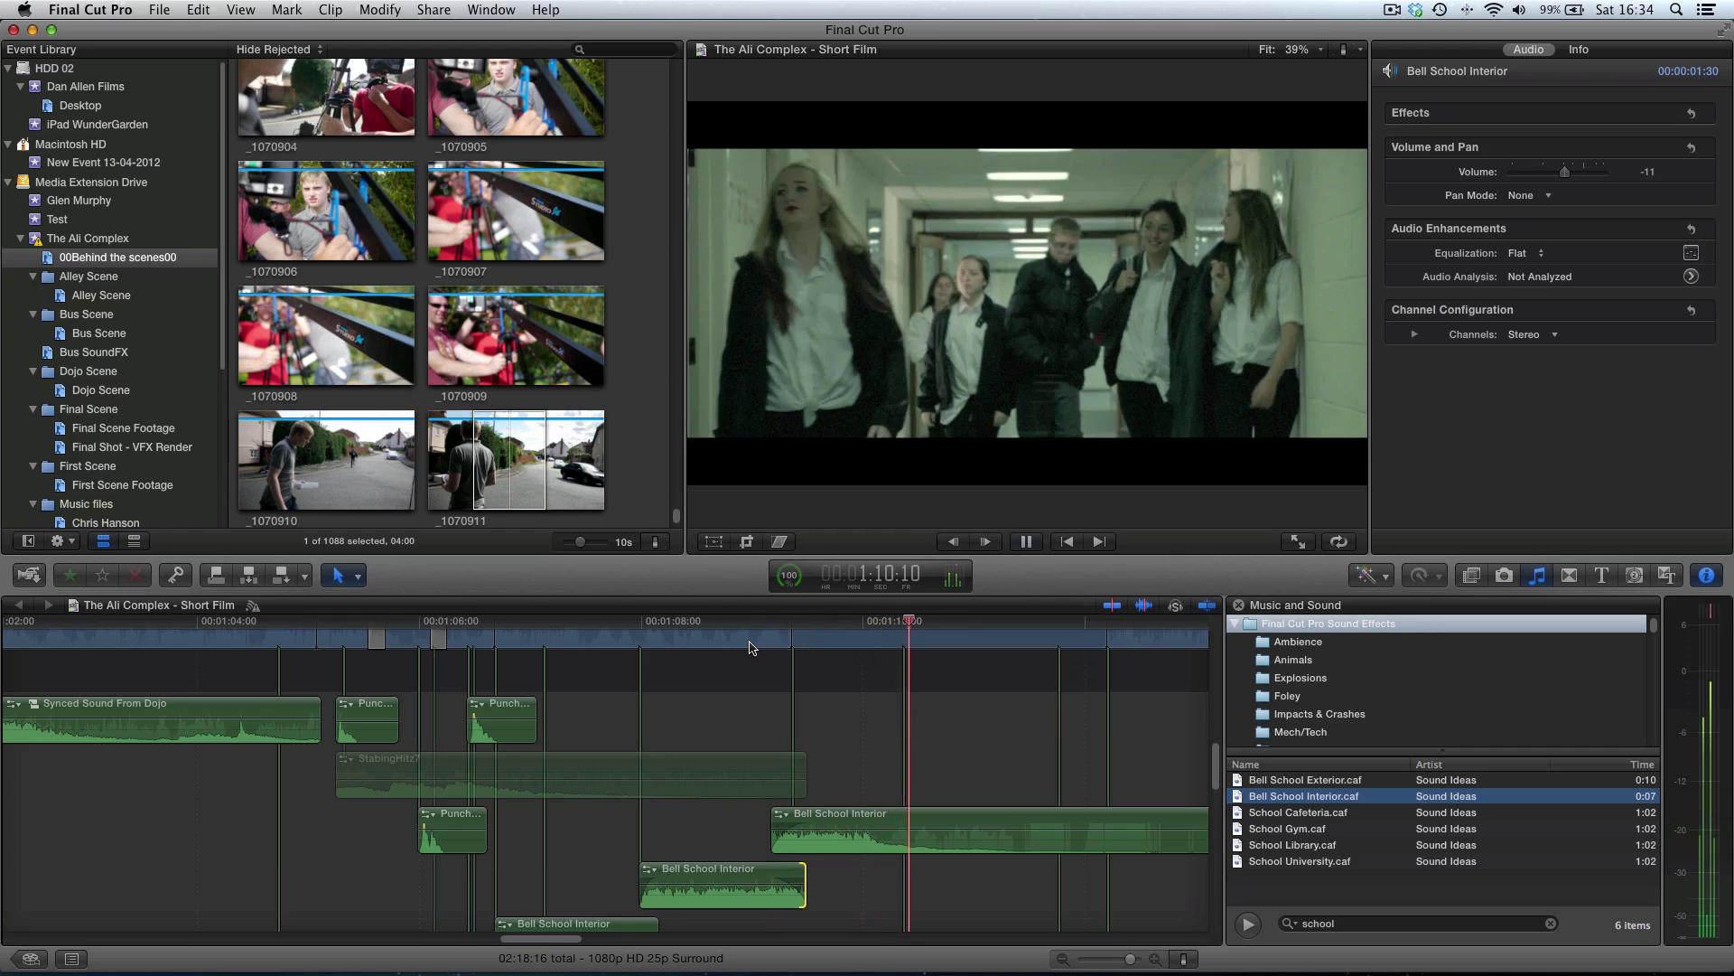
{"action": "key", "text": "space"}
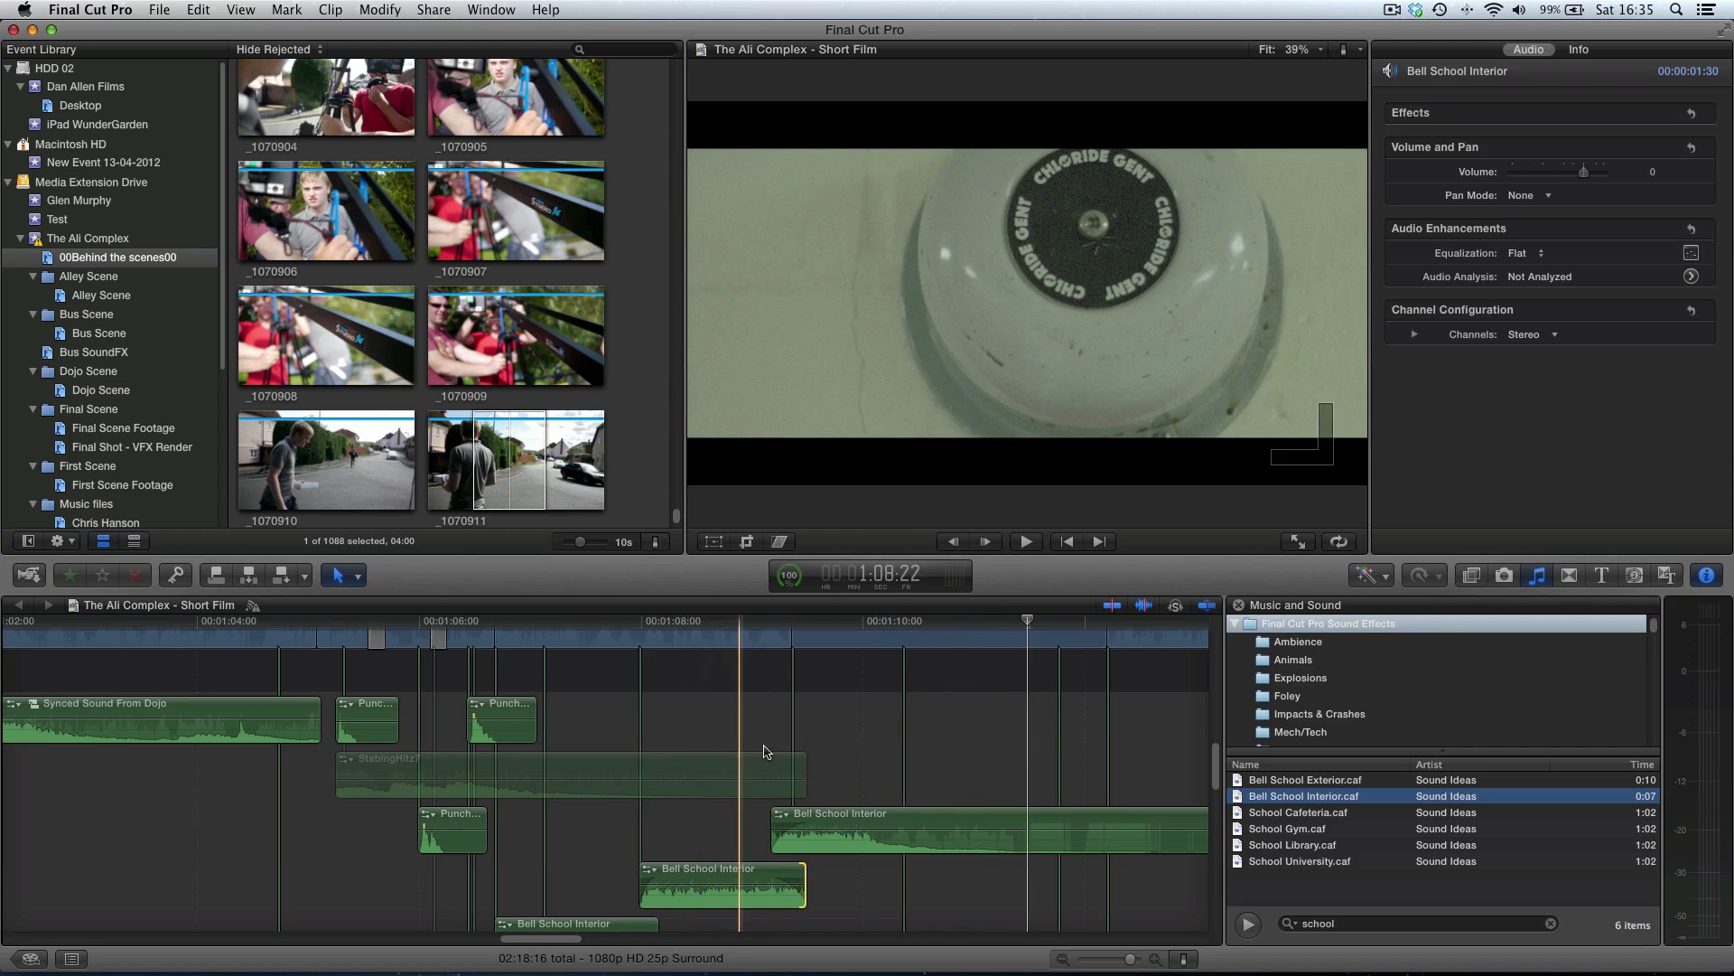
{"action": "scroll", "coordinate": [712, 776], "scroll_direction": "down", "scroll_amount": 3}
{"action": "scroll", "coordinate": [713, 777], "scroll_direction": "down", "scroll_amount": 3}
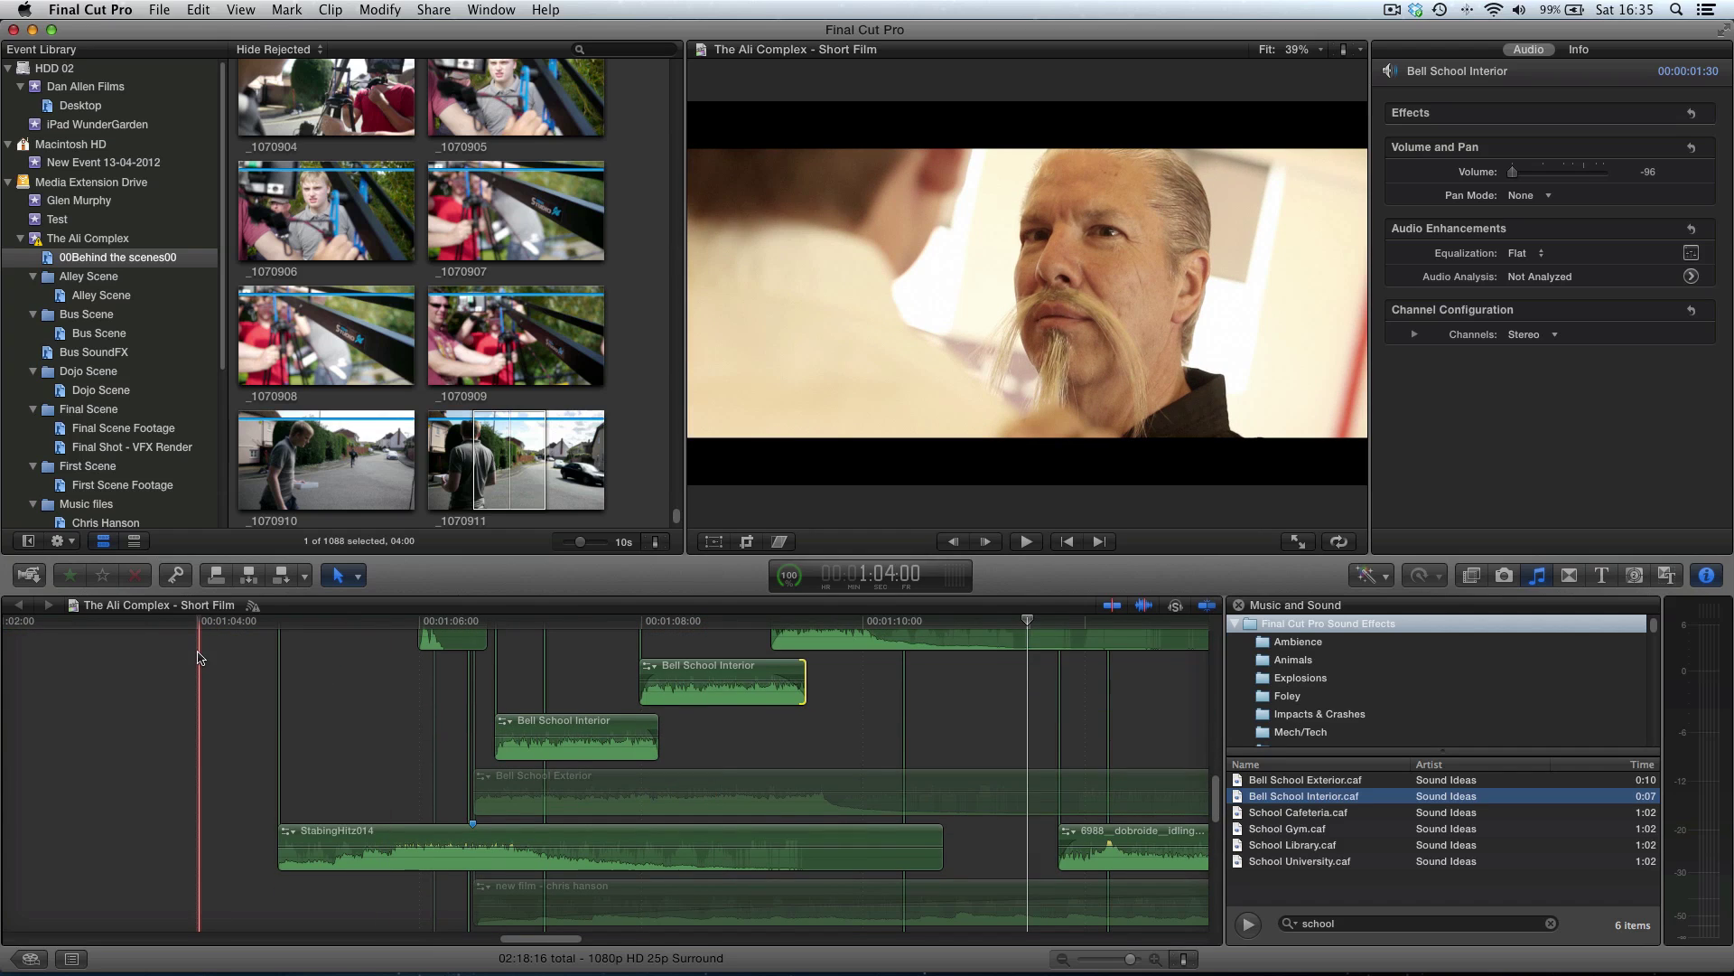
{"action": "key", "text": "space"}
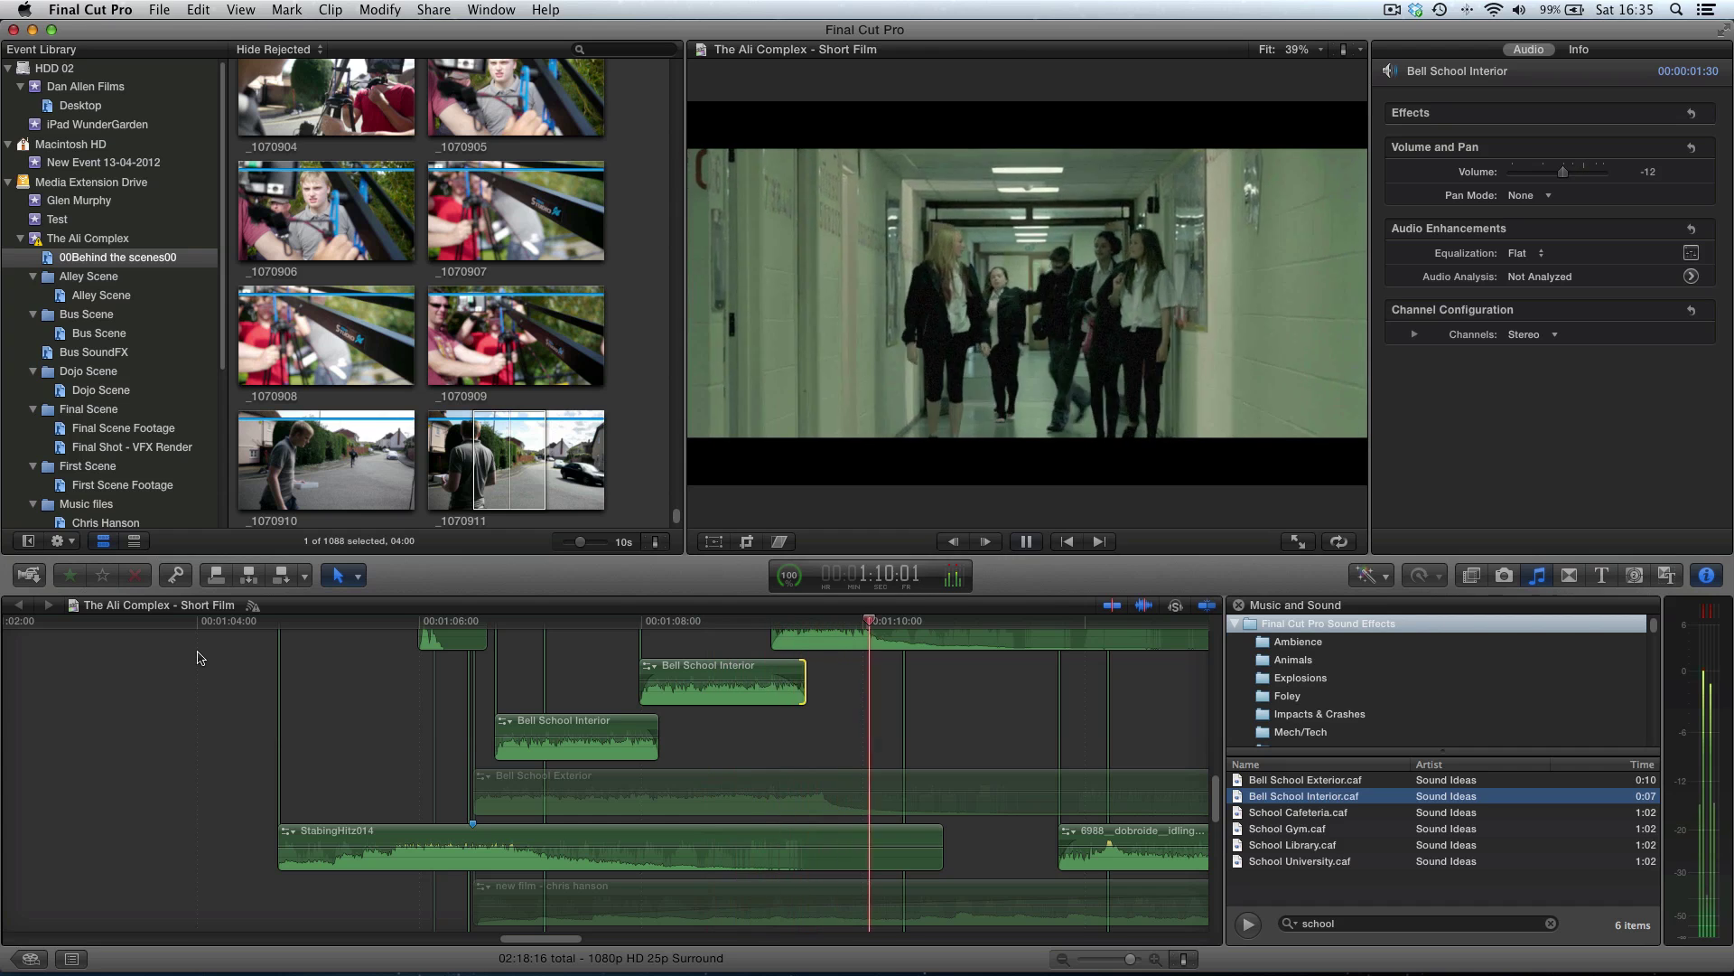
Step: Stop playback and bring up the Final Cut Pro application menu
{"action": "key", "text": "space"}
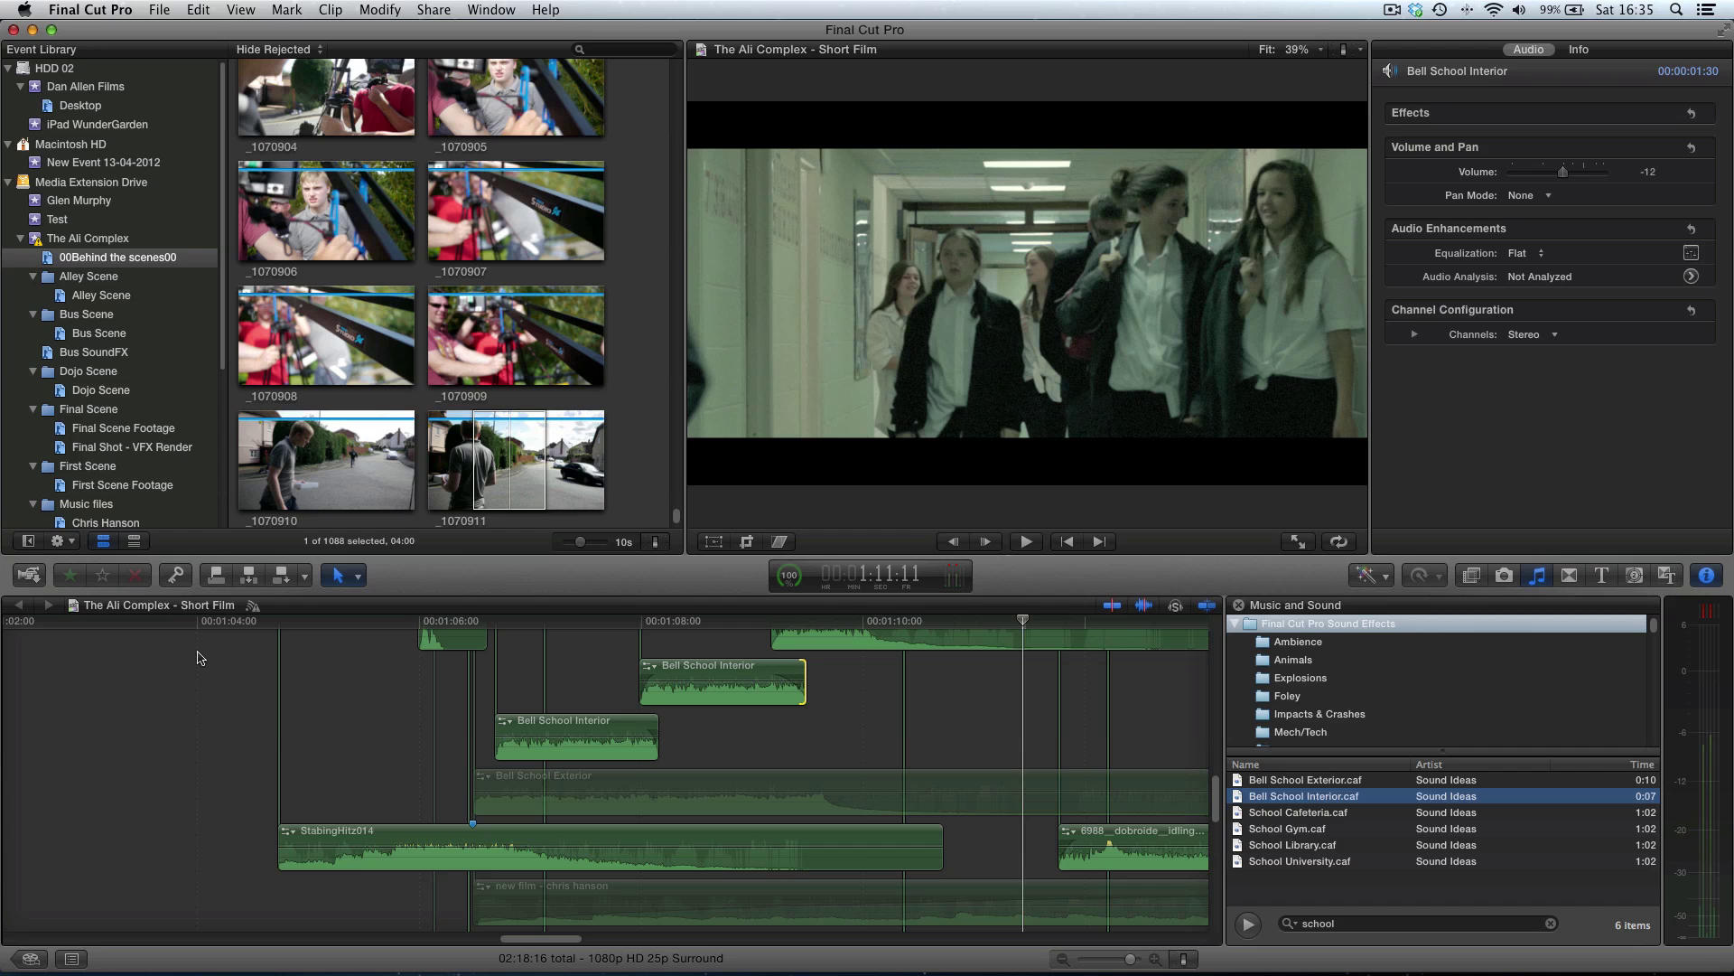
{"action": "left_click", "coordinate": [113, 11]}
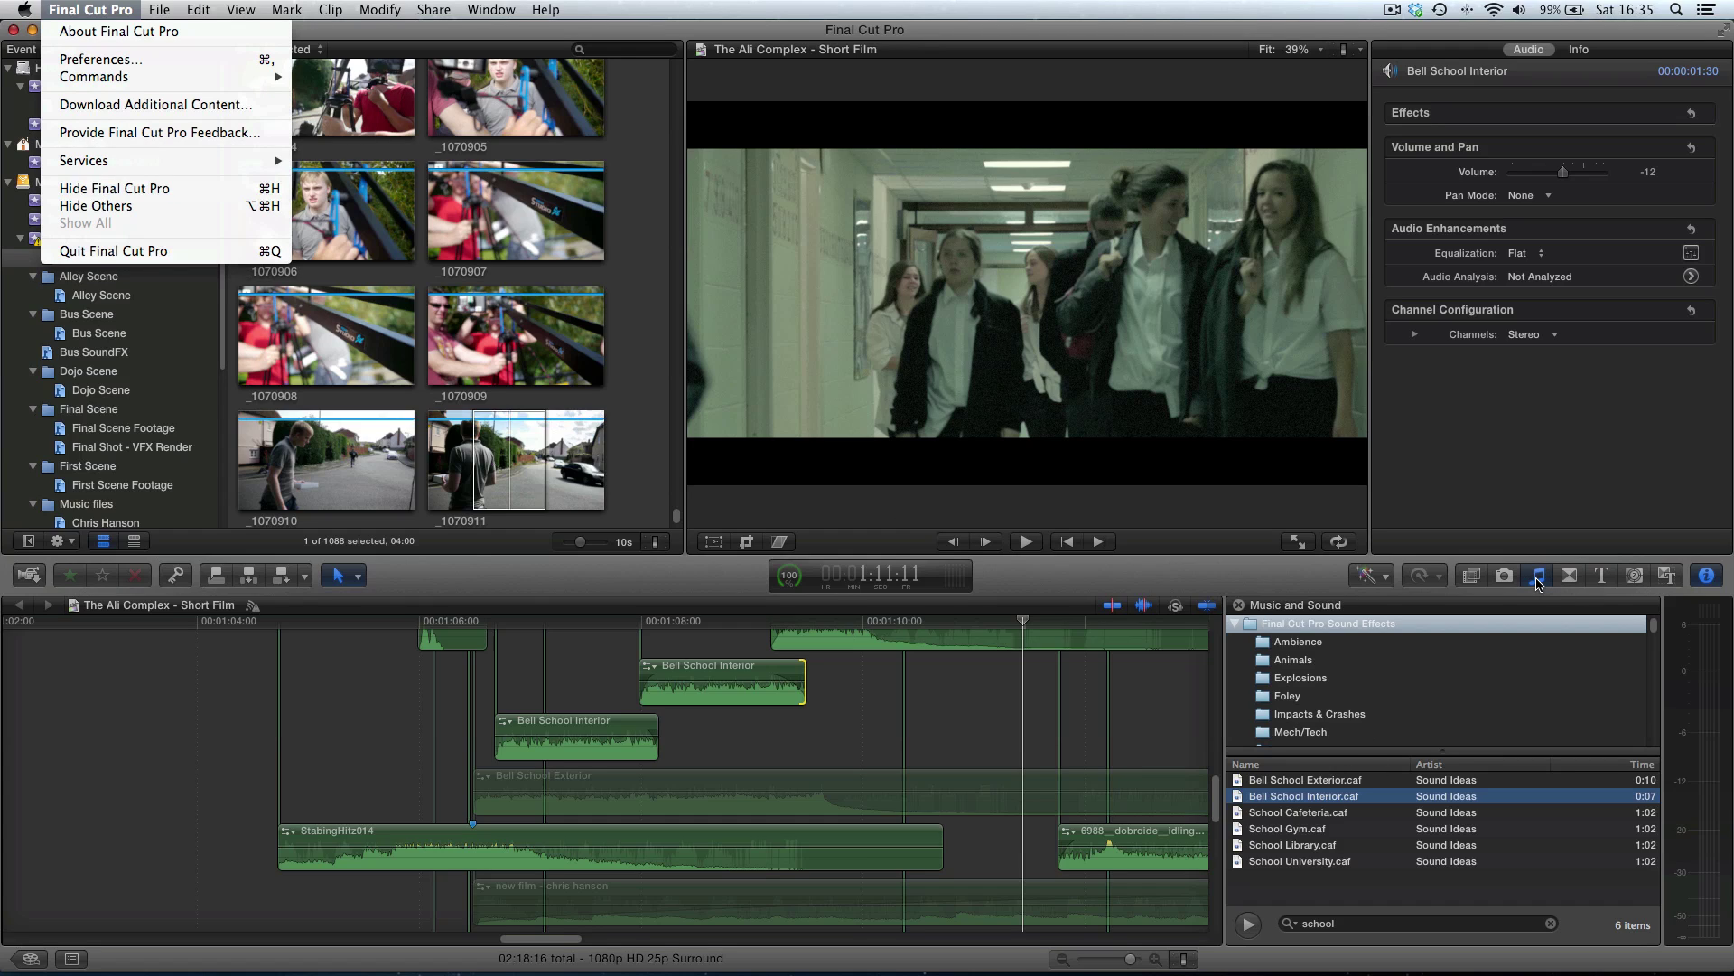
Step: Dismiss the Final Cut Pro menu using empty toolbar space
{"action": "left_click", "coordinate": [1263, 578]}
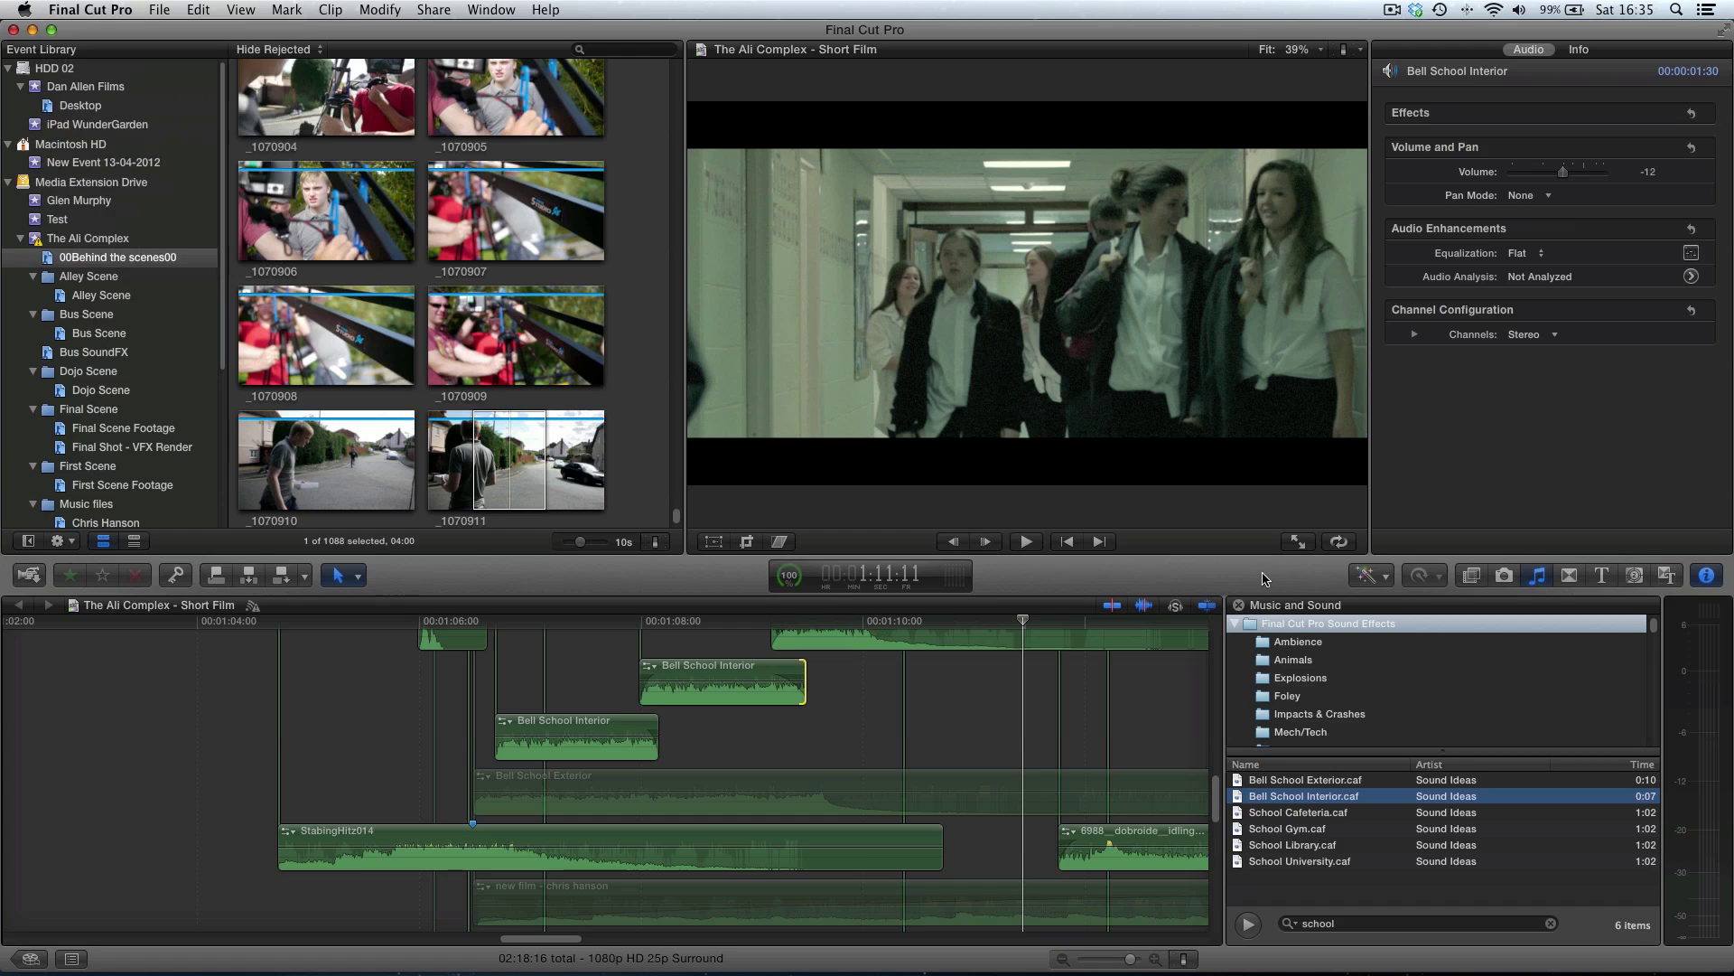